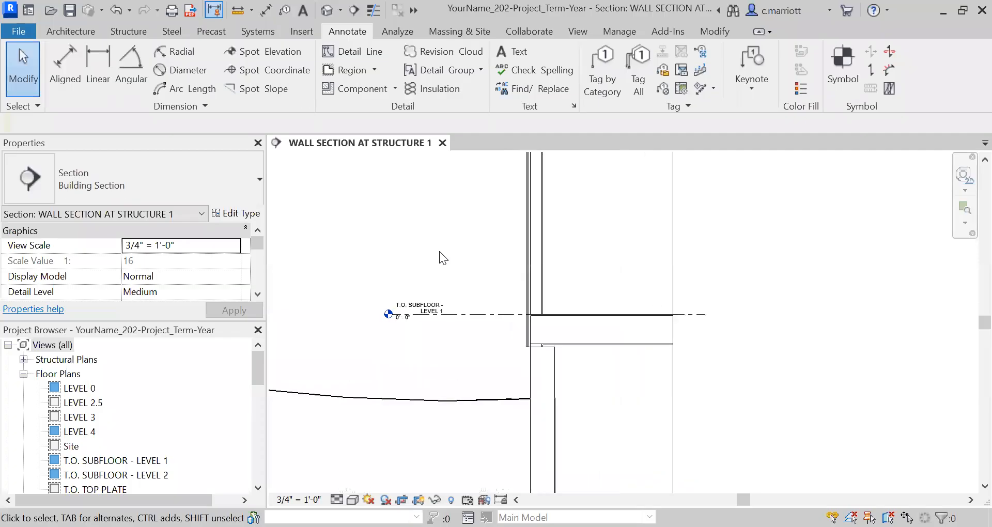
# - Draw a horizontal detail line 6.25" long in the empty area left of the wall, above the Level 1 subfloor line
pyautogui.scroll(2, 439, 251)
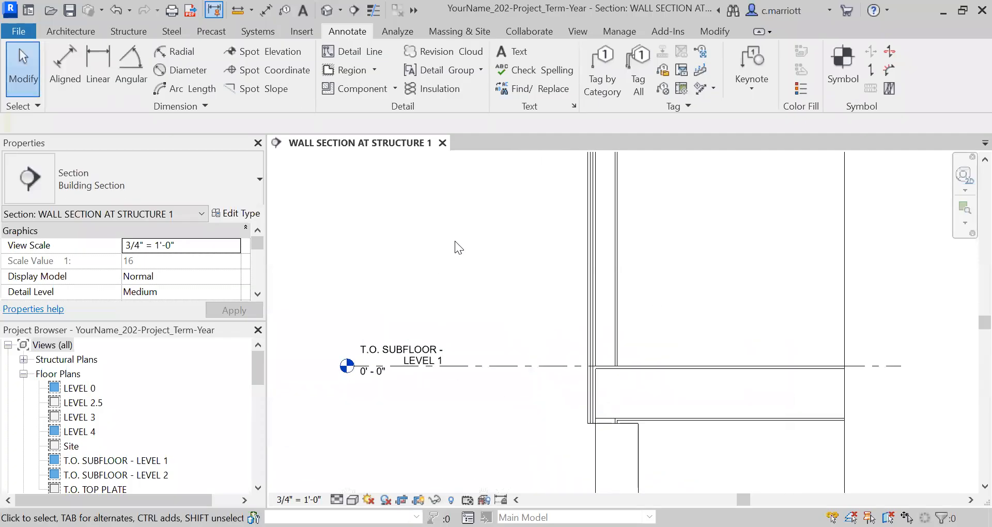
pyautogui.scroll(2, 455, 240)
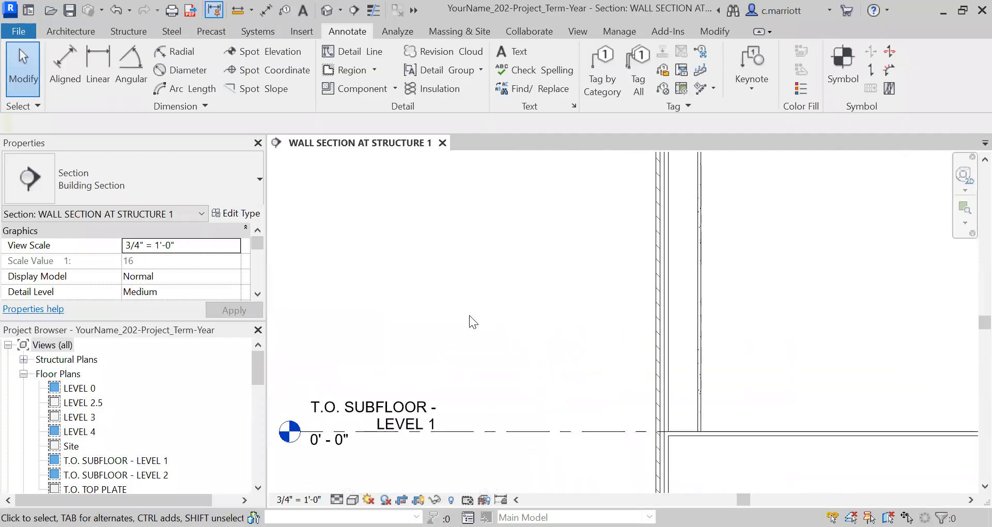
pyautogui.scroll(2, 442, 300)
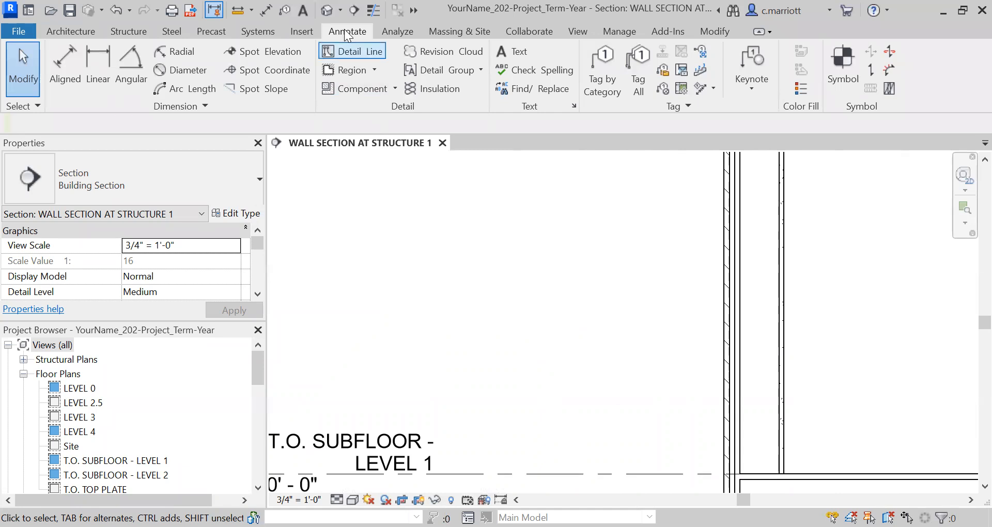
pyautogui.click(352, 51)
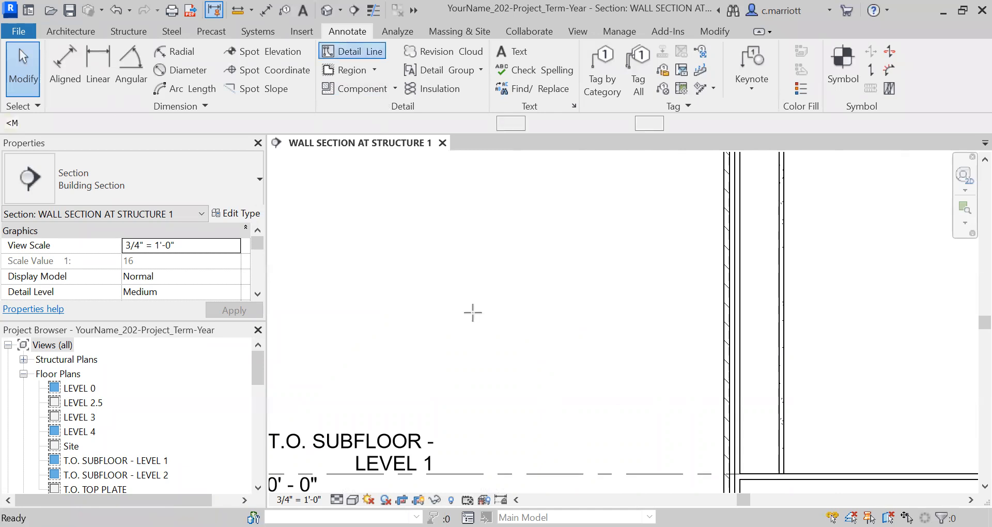
pyautogui.scroll(1, 471, 312)
pyautogui.scroll(1, 499, 296)
pyautogui.scroll(1, 500, 297)
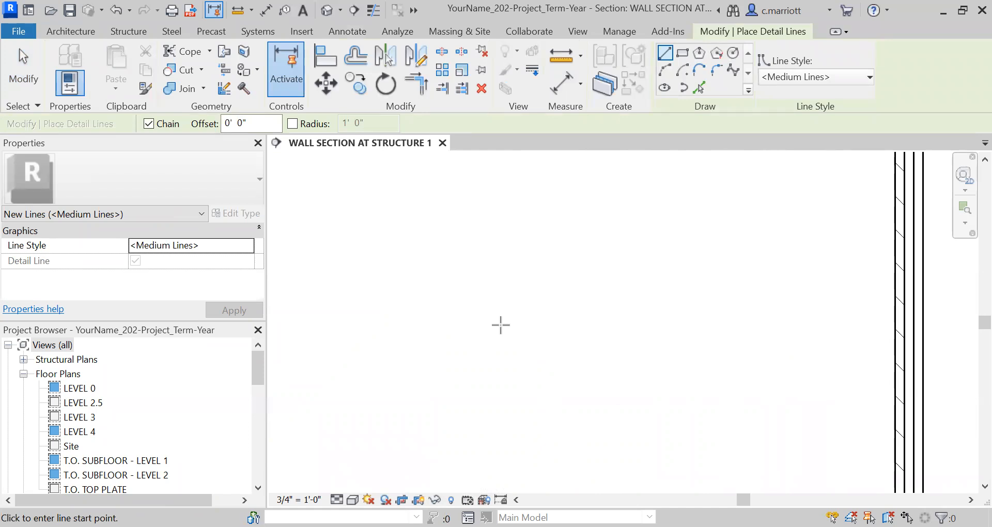
pyautogui.click(447, 302)
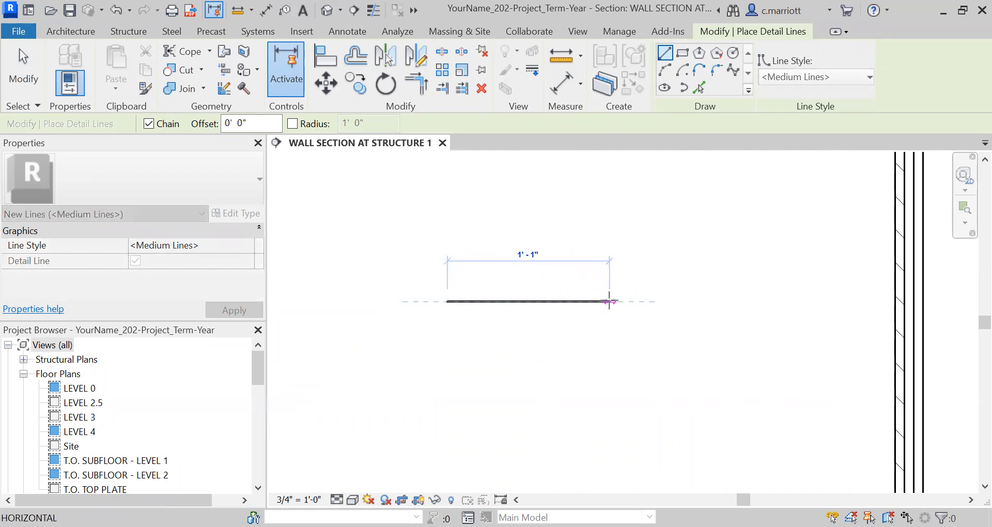
pyautogui.write('6.25')
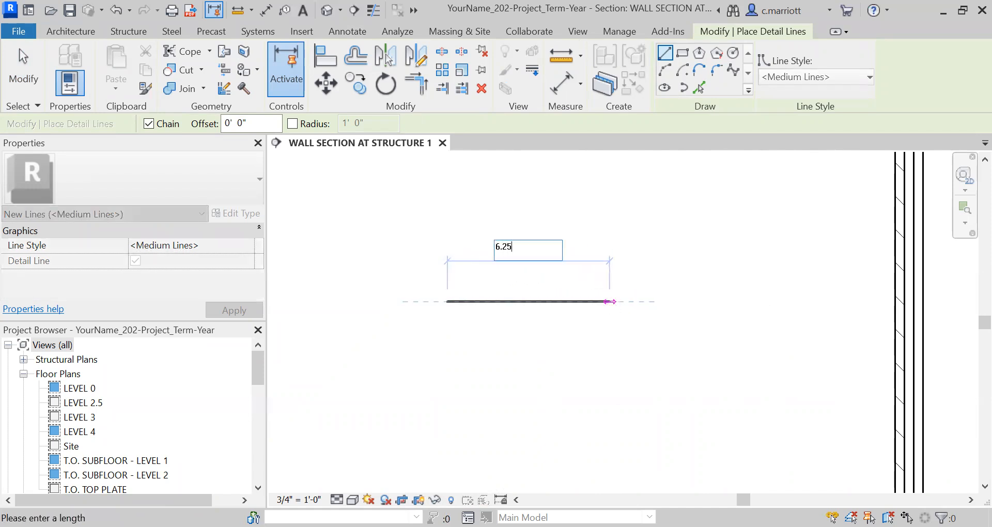
pyautogui.write('"')
pyautogui.press('Return')
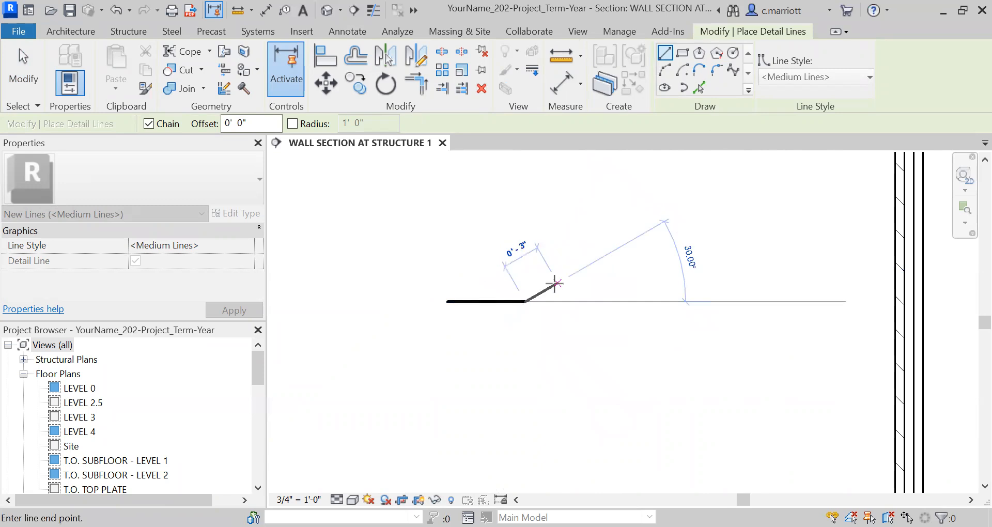
pyautogui.press('Escape')
pyautogui.scroll(5, 540, 301)
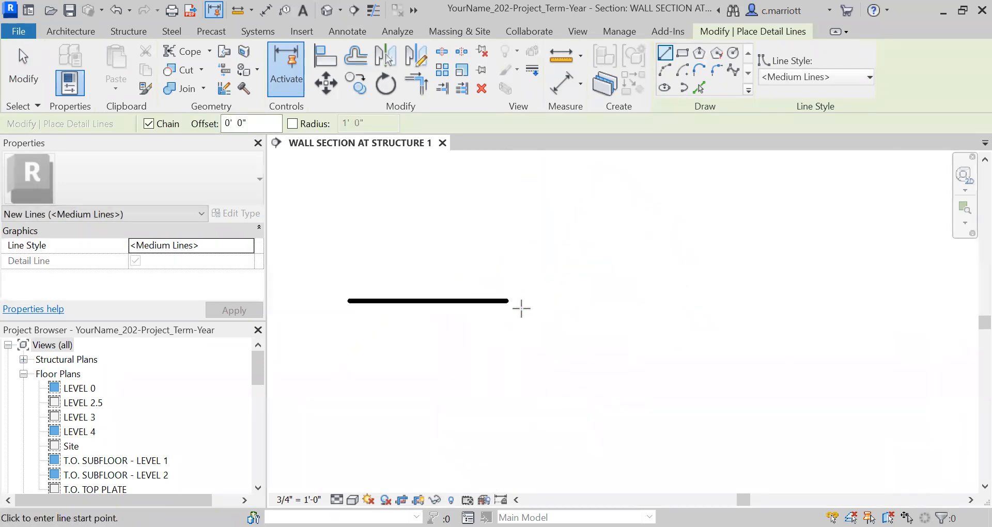
pyautogui.press('Escape')
# - Delete the 6.25" horizontal detail line
pyautogui.click(503, 305)
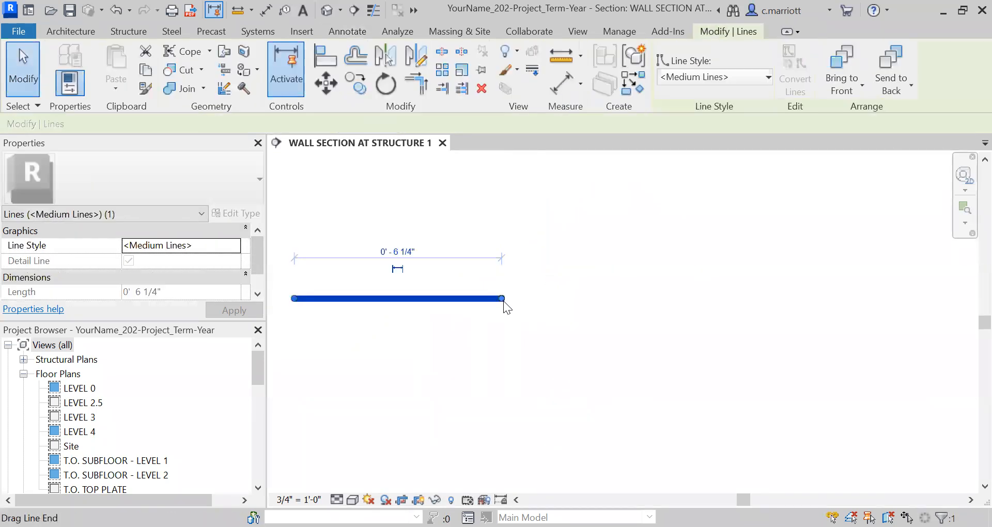
pyautogui.click(397, 214)
pyautogui.scroll(3, 489, 297)
pyautogui.click(512, 297)
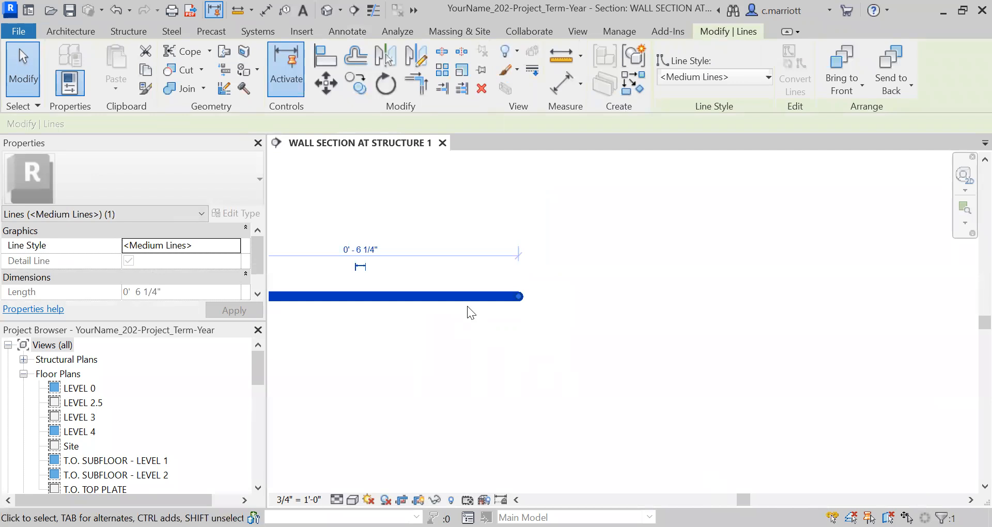
pyautogui.press('Delete')
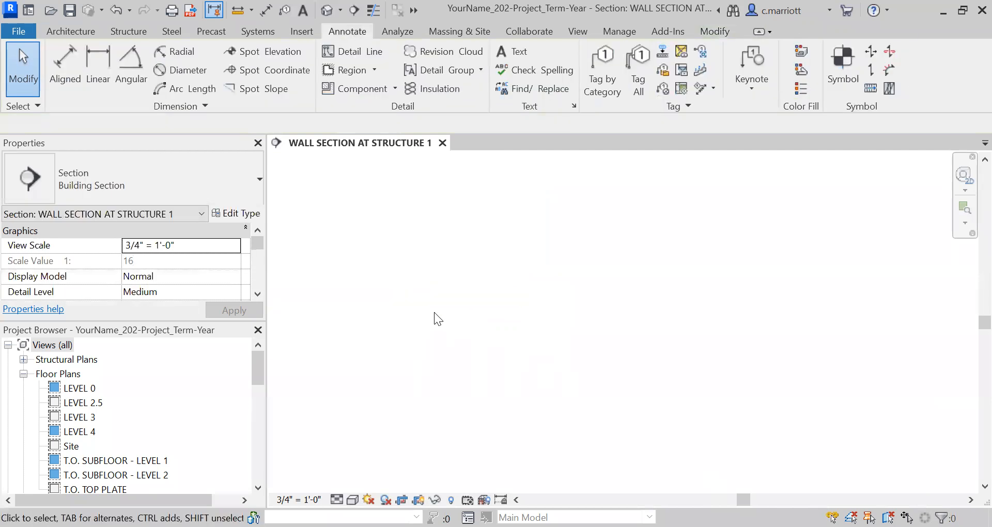
# - Draw a horizontal detail line 6" long in the empty area using the Medium Lines style
pyautogui.press('d')
pyautogui.press('l')
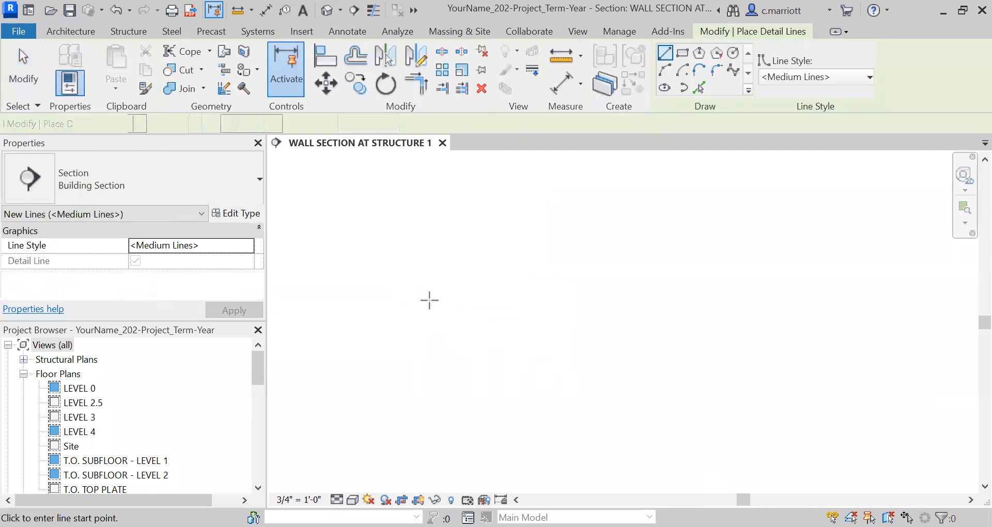
pyautogui.click(426, 300)
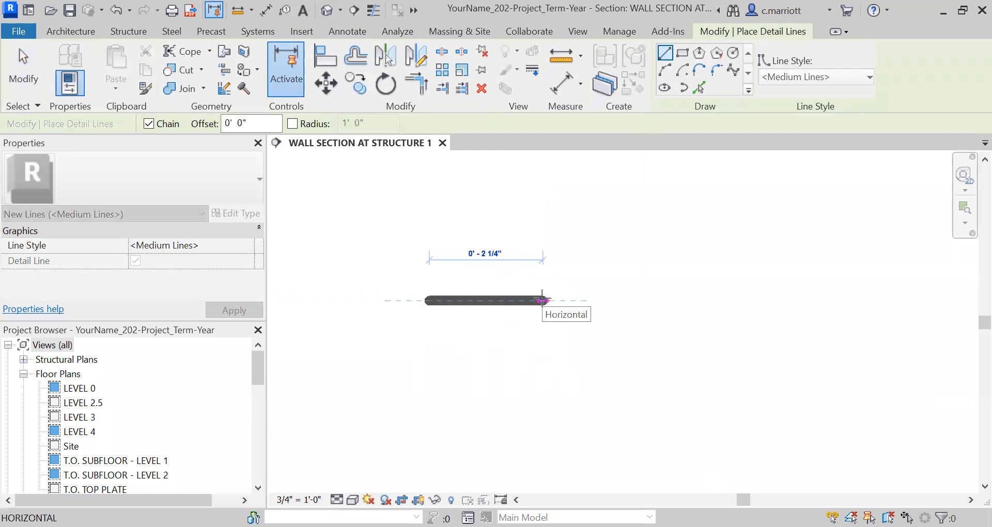
pyautogui.write('6"')
pyautogui.press('Return')
pyautogui.press('Escape')
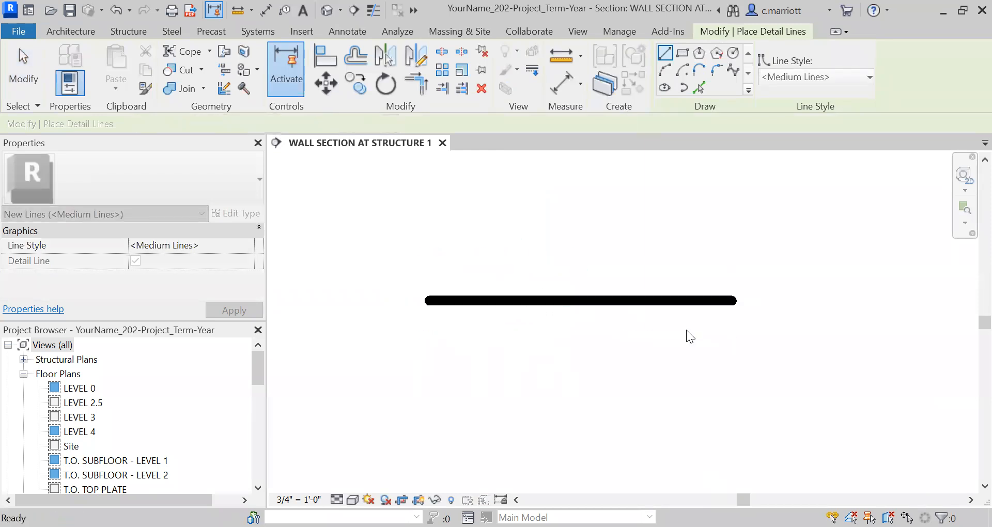
pyautogui.press('Escape')
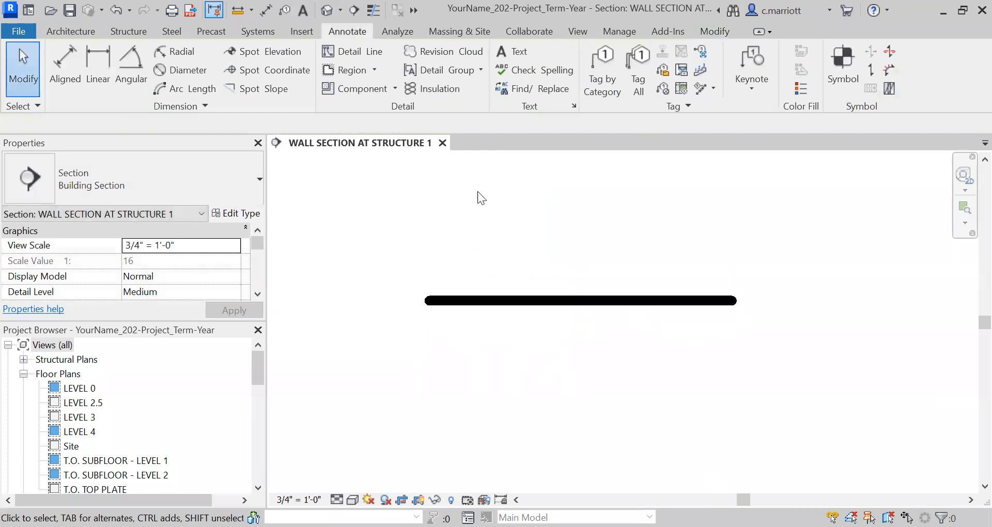
# - Draw a 3/4" vertical detail line upward from the left end of the 6" line and check its length
pyautogui.scroll(1, 739, 314)
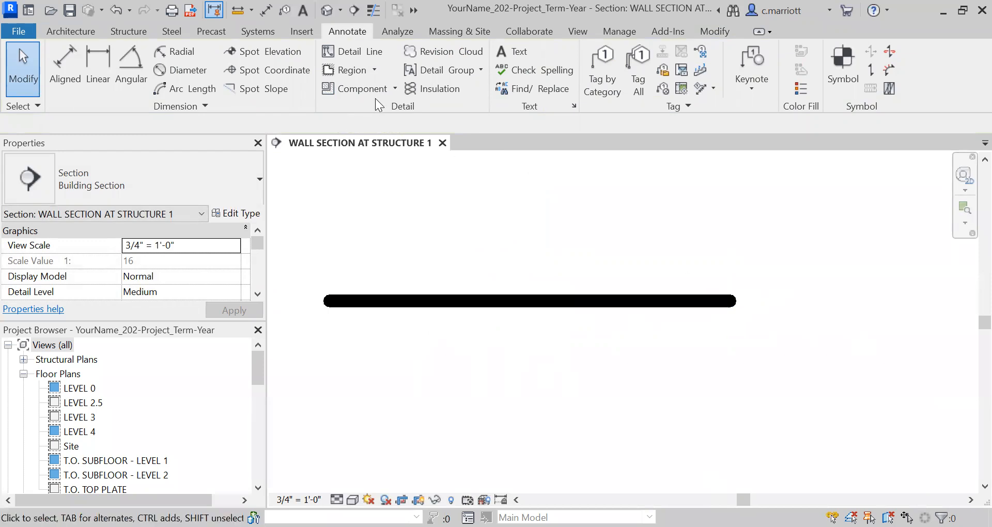
pyautogui.press('d')
pyautogui.press('l')
pyautogui.click(328, 301)
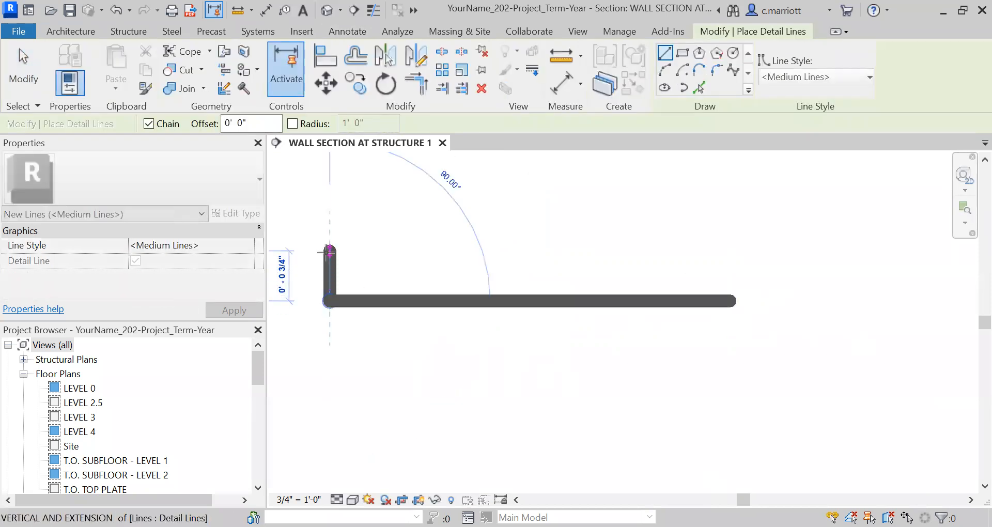
pyautogui.write('0')
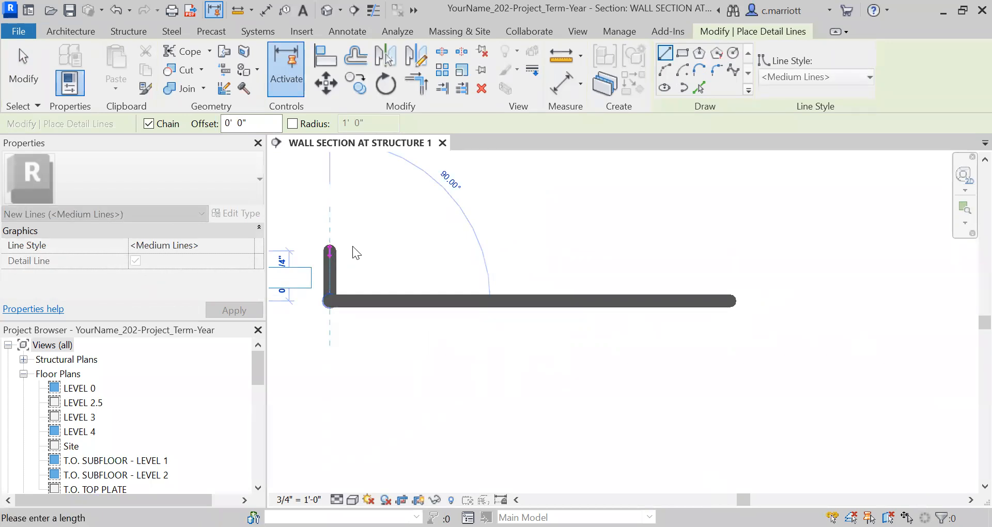
pyautogui.press('Return')
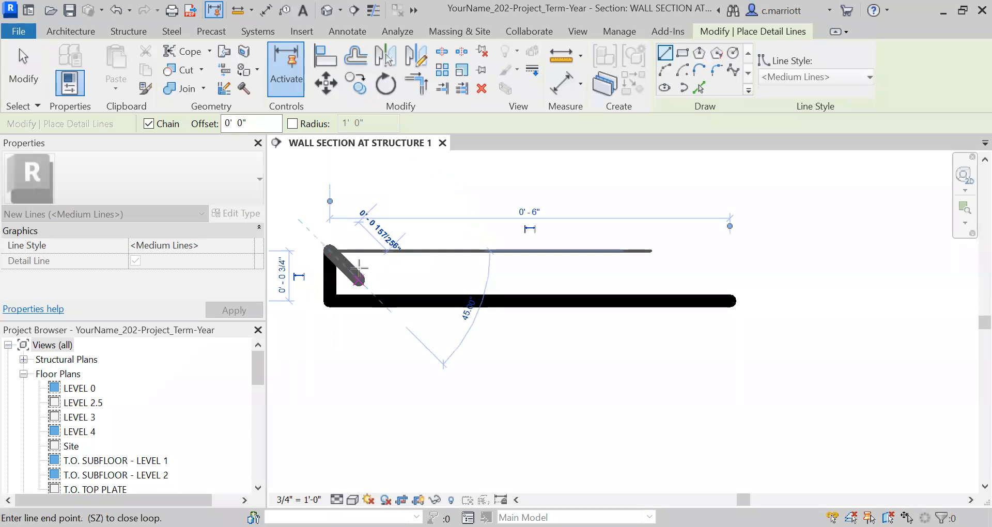
pyautogui.press('Escape')
pyautogui.press('Escape')
pyautogui.moveTo(366, 291); pyautogui.dragTo(436, 293, button='middle')
pyautogui.scroll(1, 405, 280)
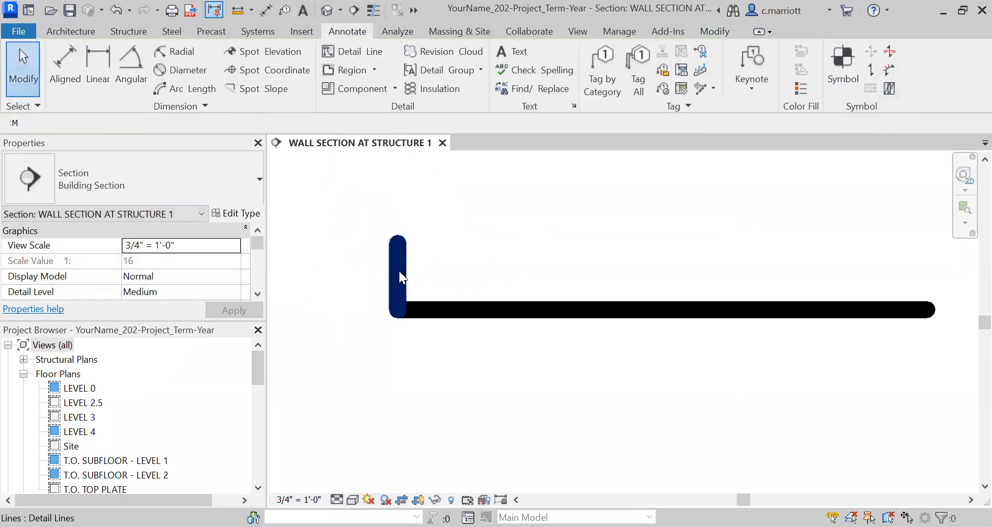
pyautogui.click(400, 272)
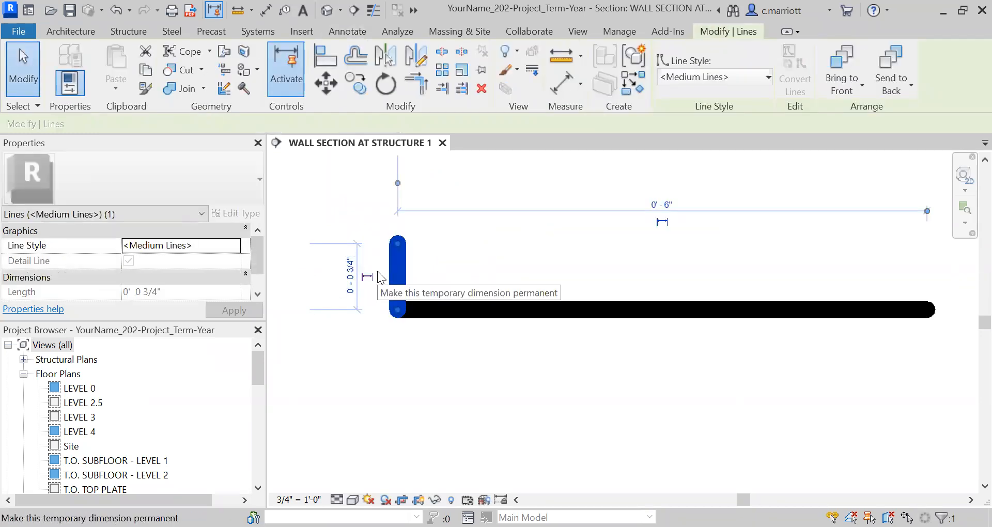
pyautogui.press('Escape')
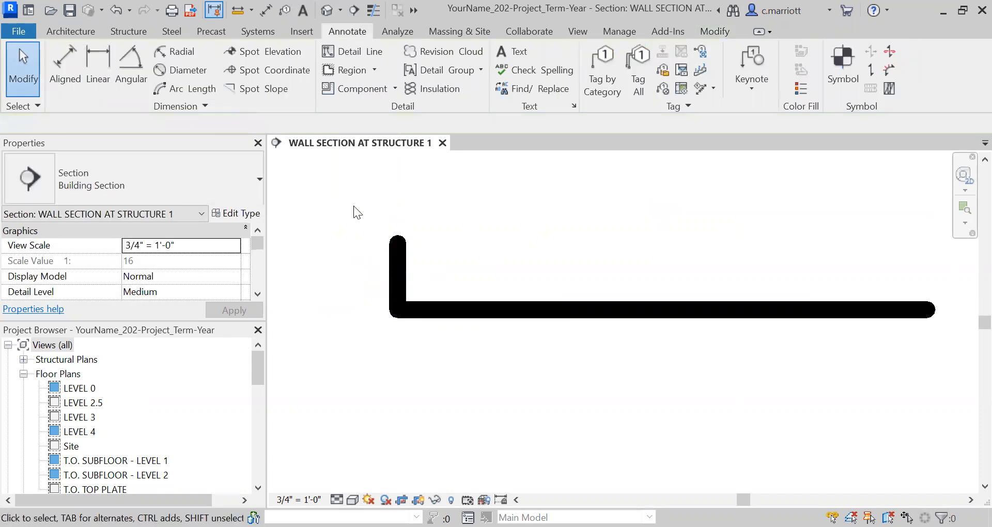
# - Draw chained detail lines from the top of the vertical line, 1.5" right and .375" down, returning horizontally to the vertical line
pyautogui.click(352, 51)
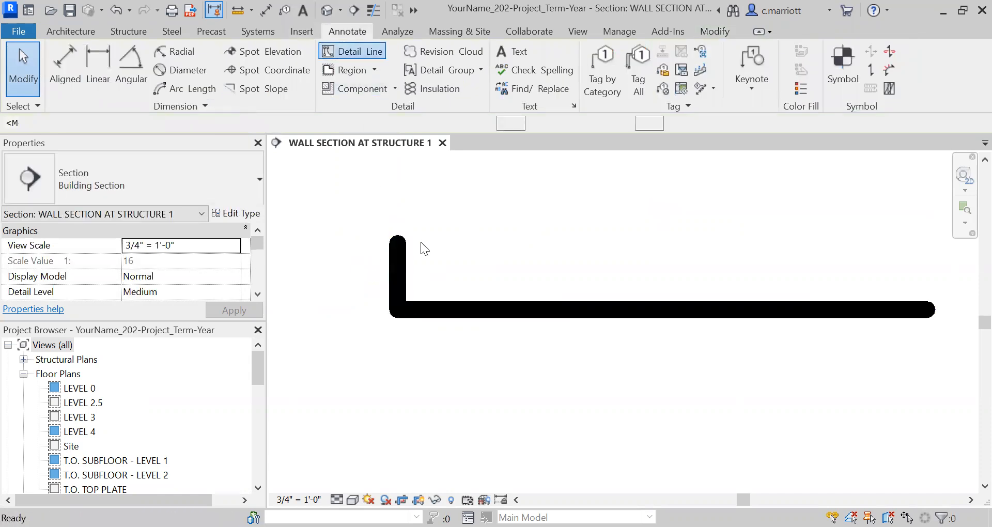
pyautogui.click(396, 242)
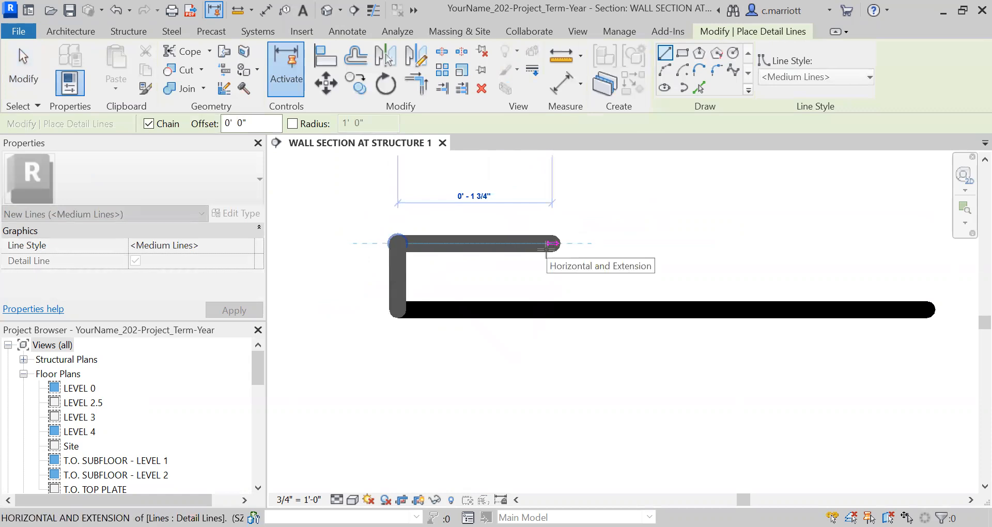
pyautogui.write('1.5')
pyautogui.press('Return')
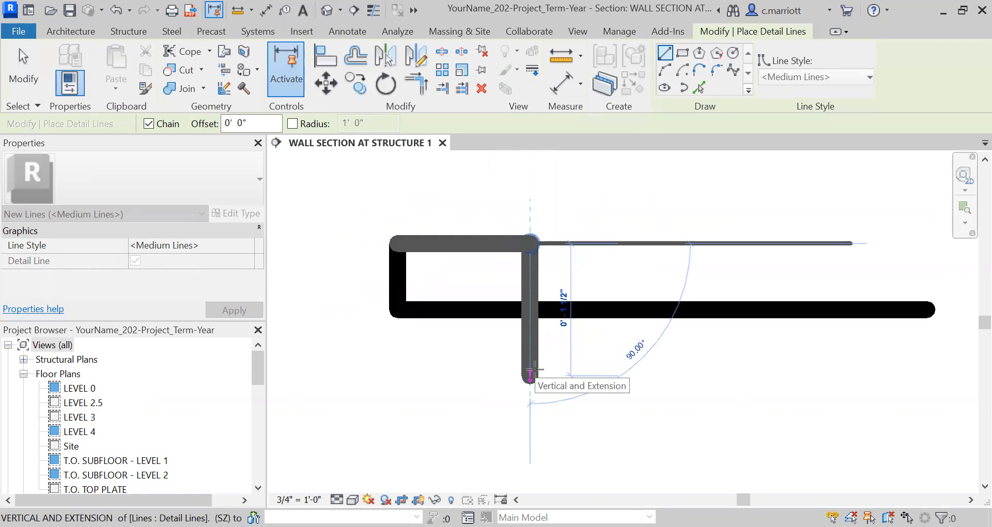
pyautogui.write('.375"')
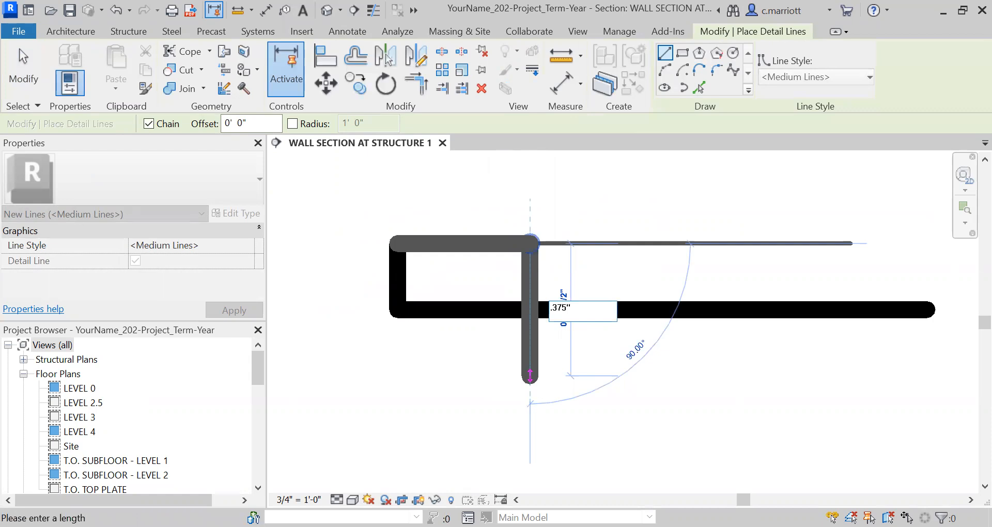
pyautogui.press('Return')
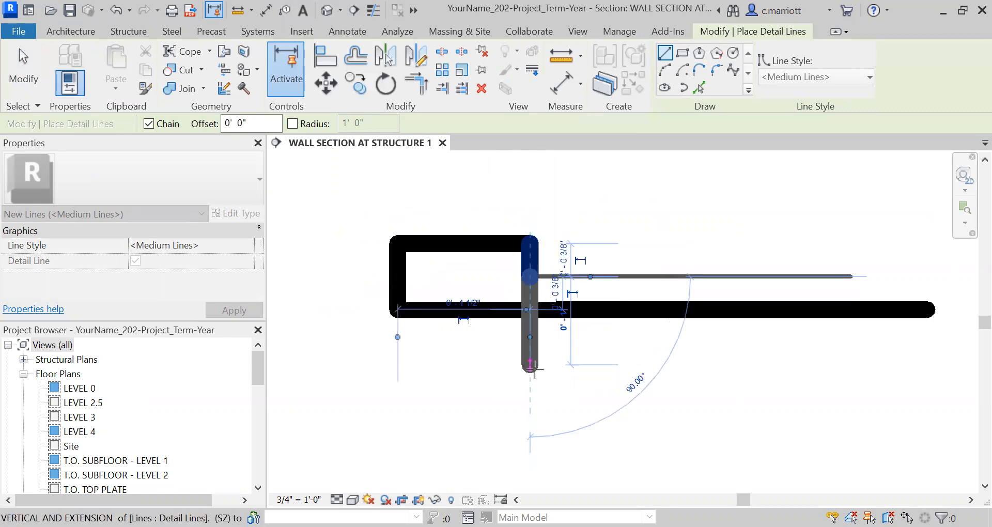
pyautogui.click(397, 276)
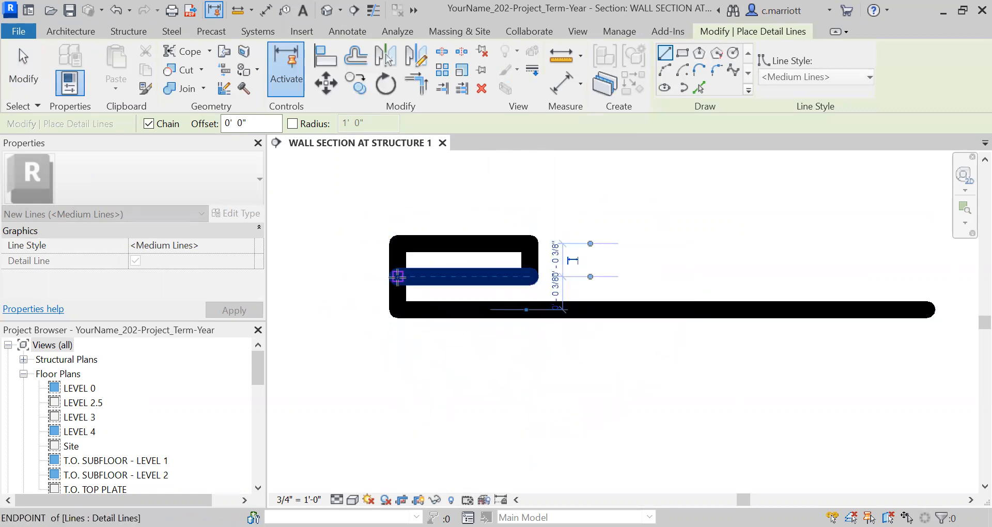
pyautogui.press('Escape')
pyautogui.press('Escape')
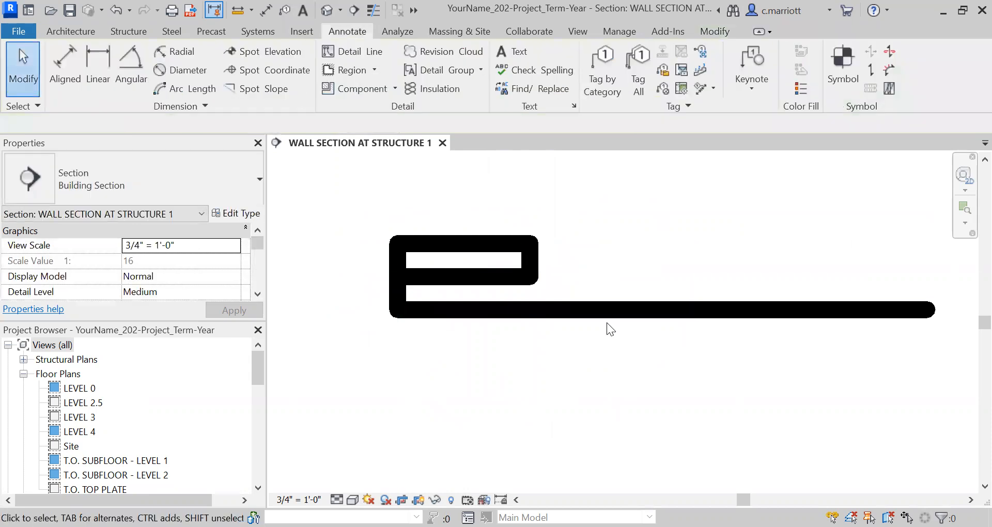
# - Draw a .25" vertical detail line upward from the right end of the 6" line
pyautogui.scroll(-2, 606, 329)
pyautogui.moveTo(599, 318); pyautogui.dragTo(581, 305, button='middle')
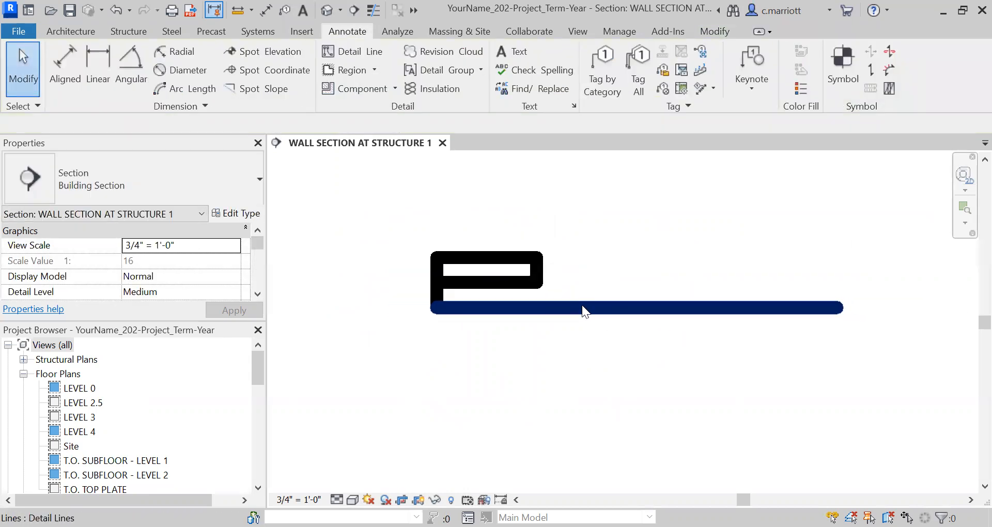
pyautogui.moveTo(613, 336); pyautogui.dragTo(413, 363, button='middle')
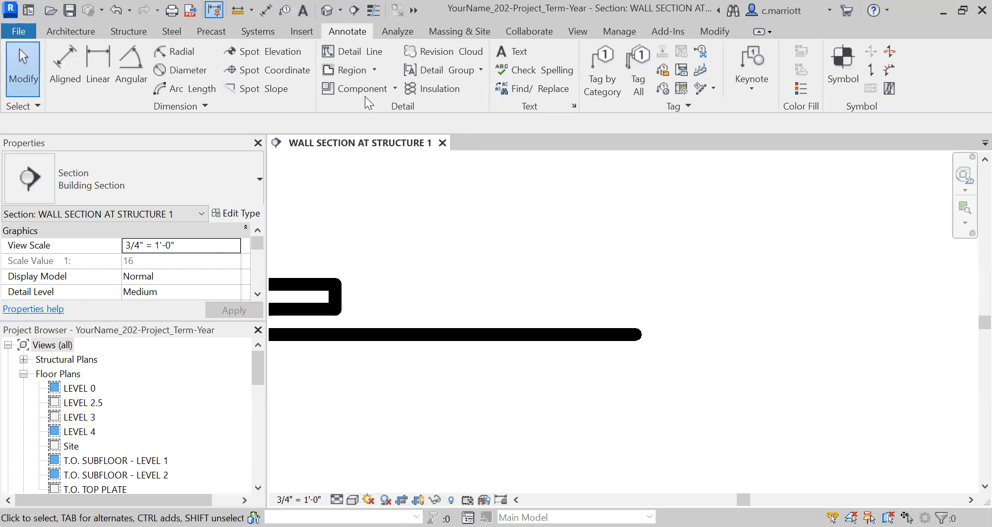
pyautogui.press('d')
pyautogui.press('l')
pyautogui.click(636, 333)
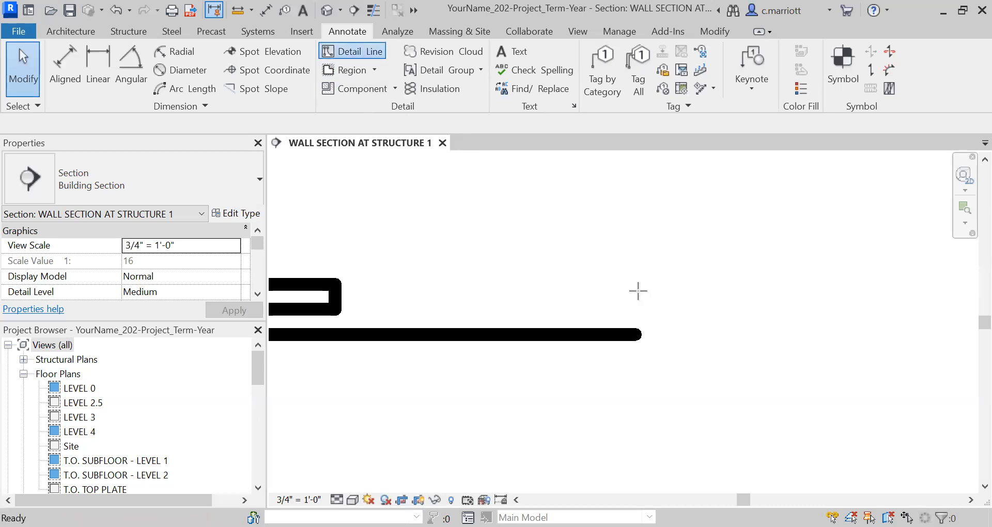
pyautogui.write('.2')
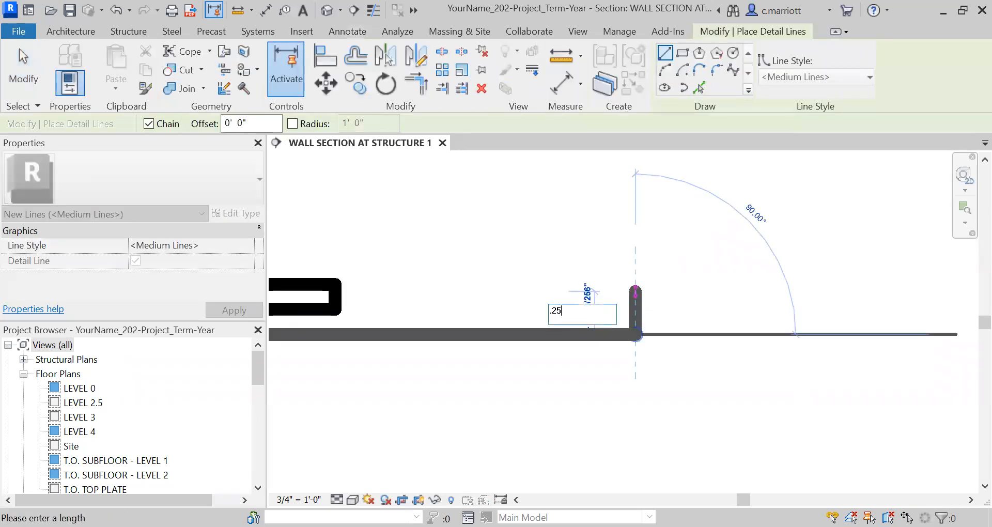
pyautogui.write('5')
pyautogui.press('Return')
pyautogui.press('Escape')
pyautogui.press('Escape')
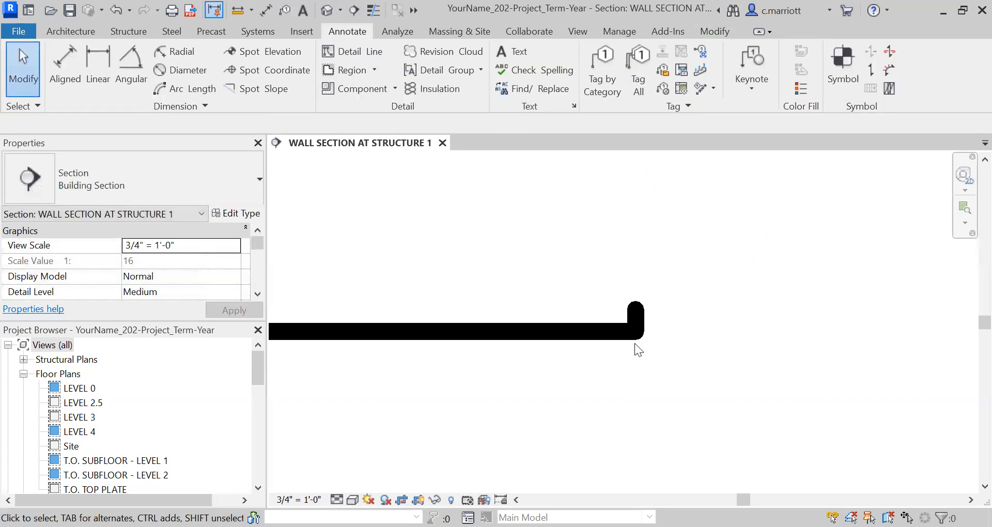
# - Copy the short vertical line at the right end of the 6" line .25" to the left
pyautogui.click(636, 323)
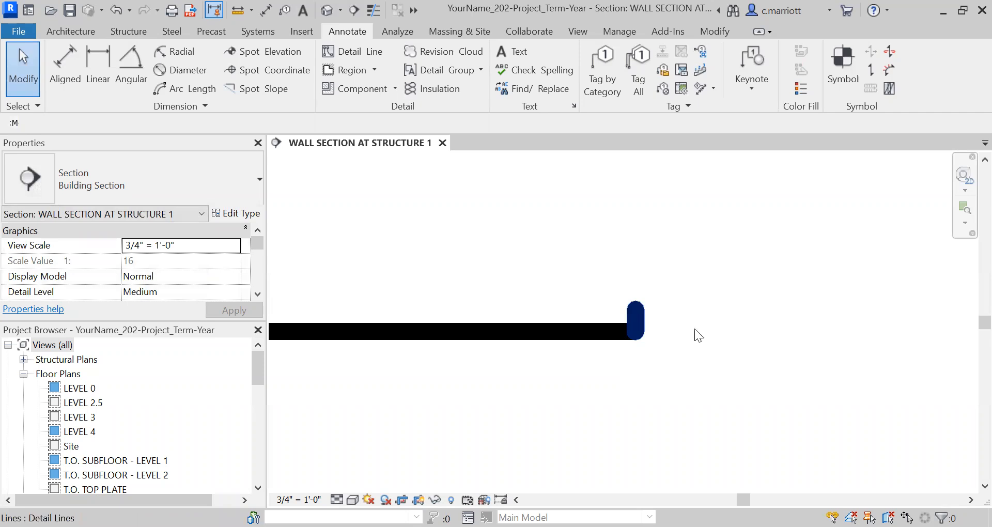
pyautogui.click(365, 95)
pyautogui.click(525, 203)
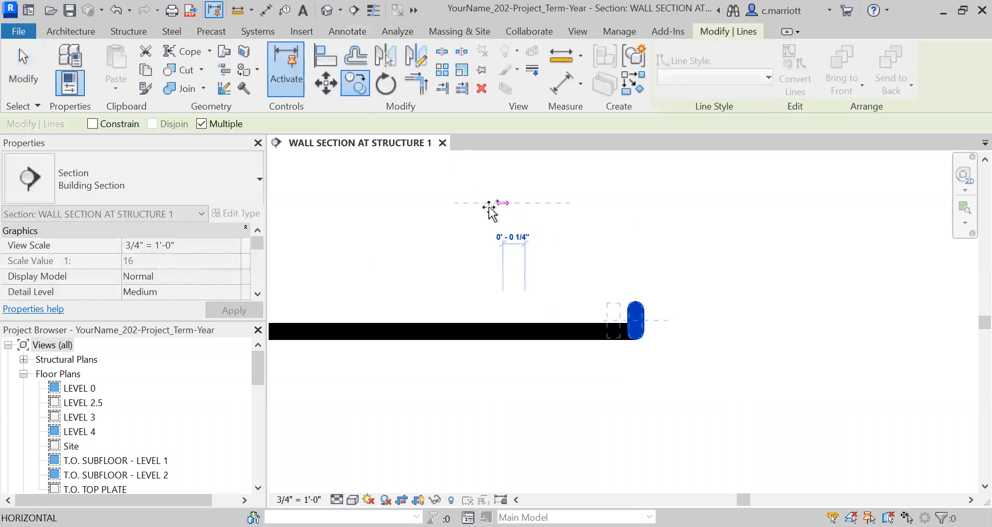
pyautogui.write('.25"')
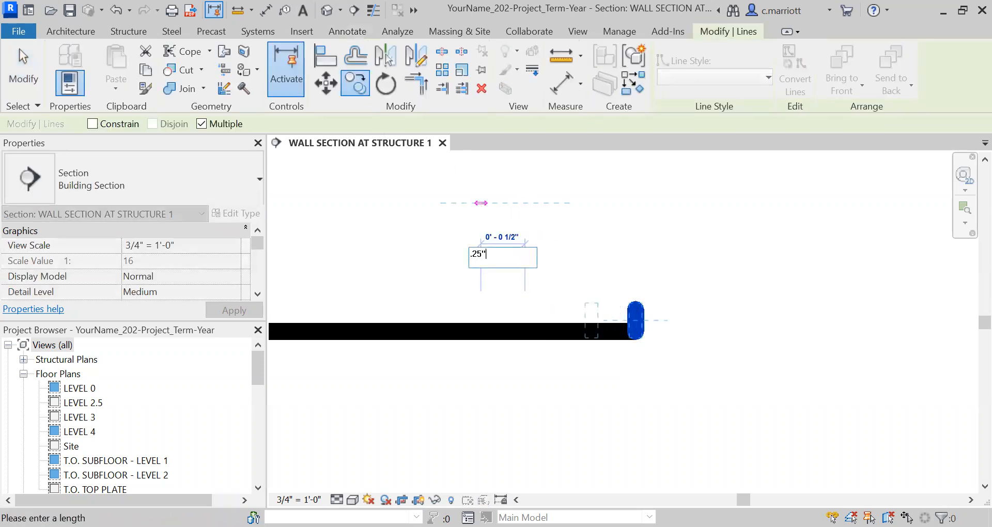
pyautogui.press('Return')
pyautogui.press('Escape')
pyautogui.press('Escape')
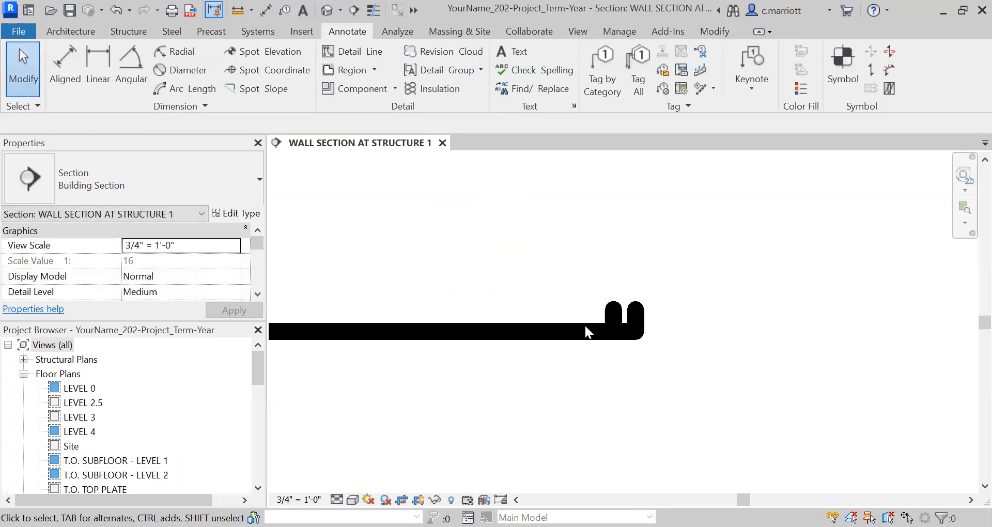
# - Copy the middle short vertical line another .25" to the left to make a third vertical
pyautogui.click(612, 313)
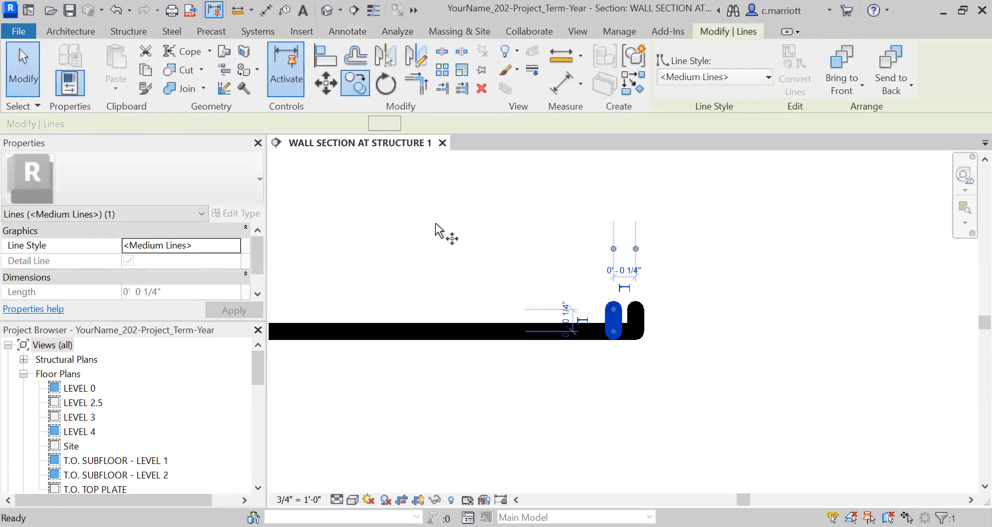
pyautogui.click(516, 254)
pyautogui.write('.')
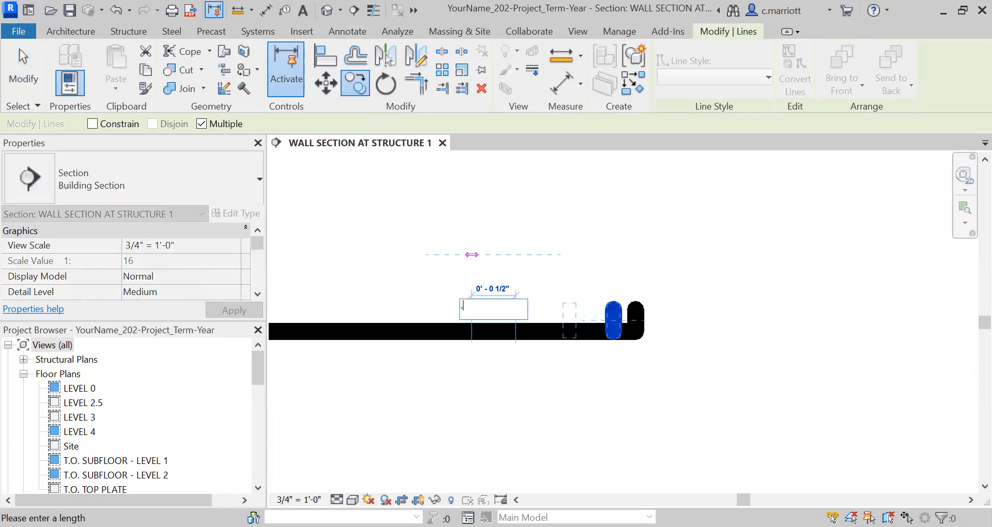
pyautogui.press('Return')
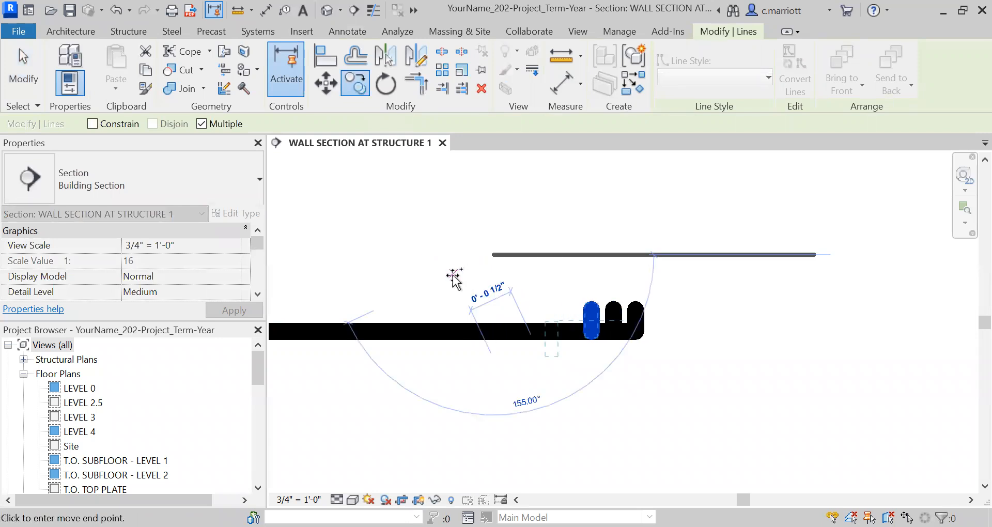
pyautogui.press('Escape')
pyautogui.press('Escape')
# - Change all eight detail lines of the profile to the Thin Lines style
pyautogui.scroll(-1, 517, 264)
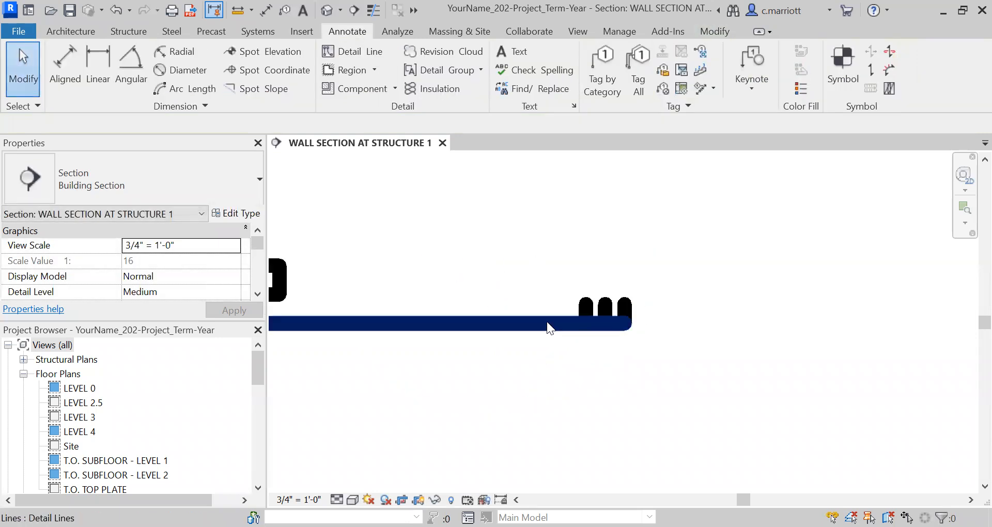
pyautogui.click(546, 322)
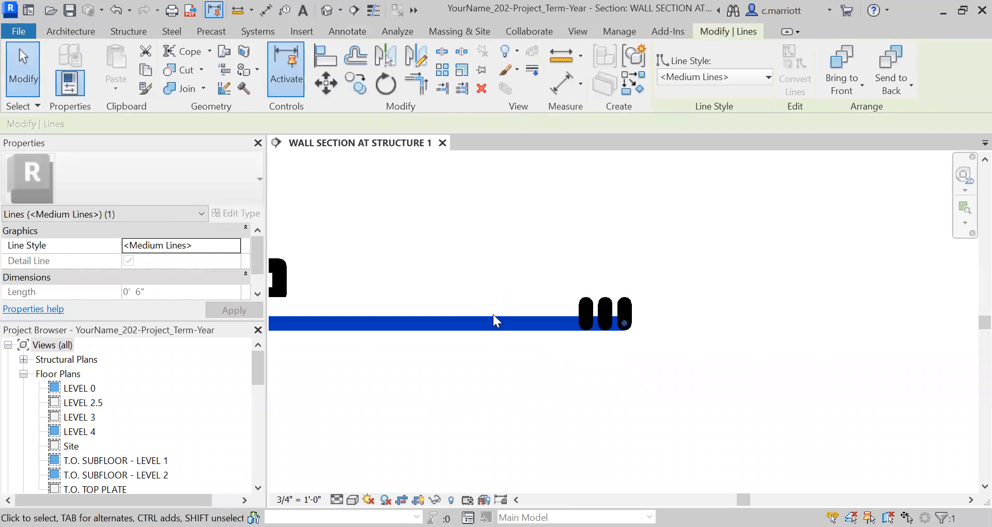
pyautogui.press('Escape')
pyautogui.scroll(-3, 483, 300)
pyautogui.moveTo(295, 319); pyautogui.dragTo(600, 250)
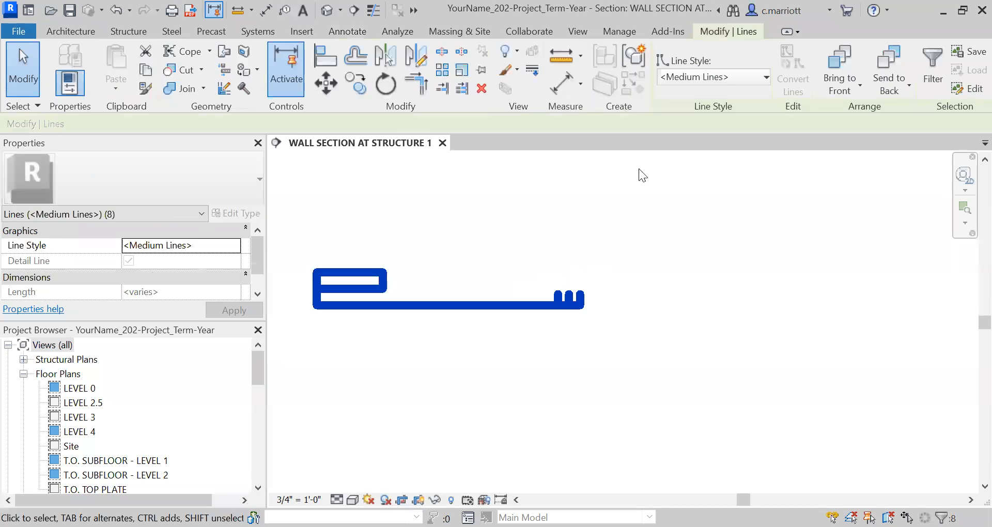
pyautogui.click(718, 77)
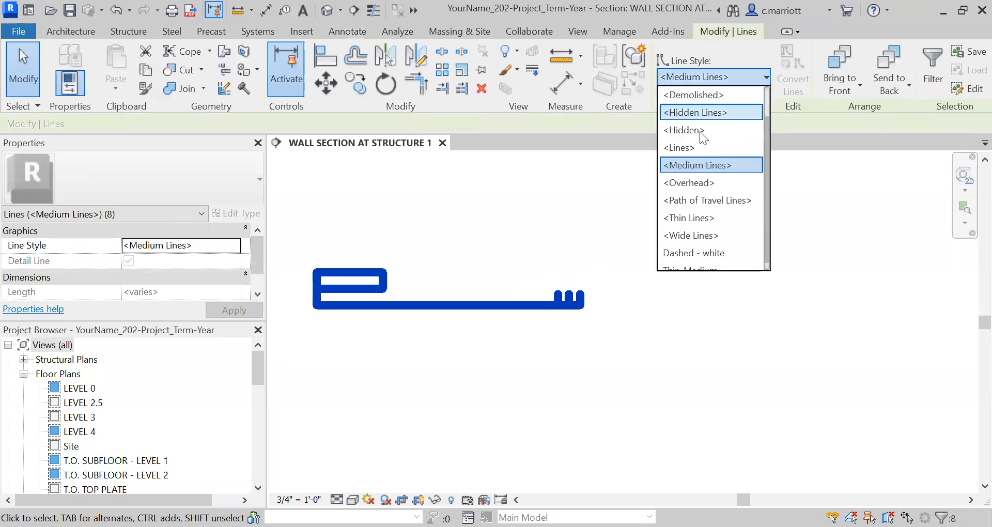
pyautogui.click(712, 217)
pyautogui.click(526, 325)
pyautogui.scroll(3, 559, 307)
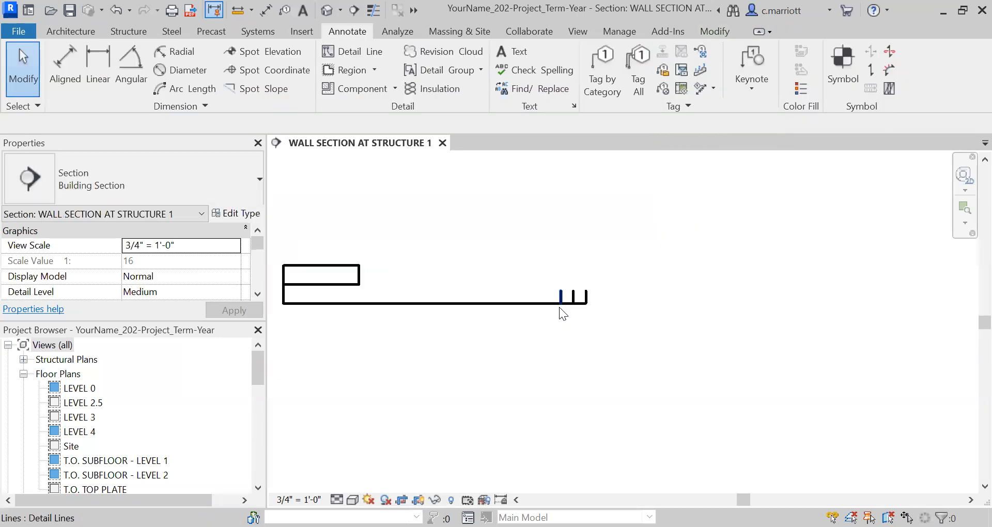
# - Draw a Thin Lines diagonal detail line from the foot of the leftmost short vertical to the top of the middle one
pyautogui.scroll(-2, 558, 326)
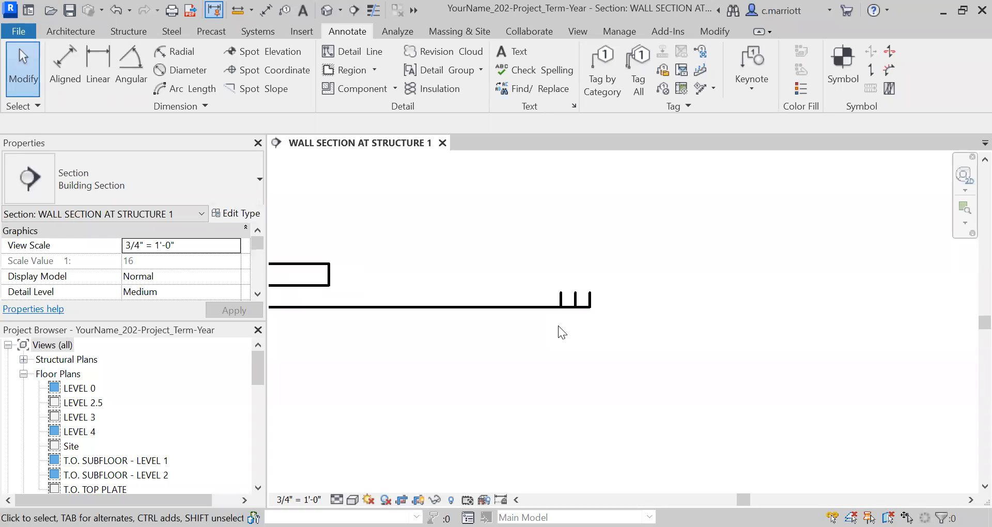
pyautogui.scroll(2, 564, 309)
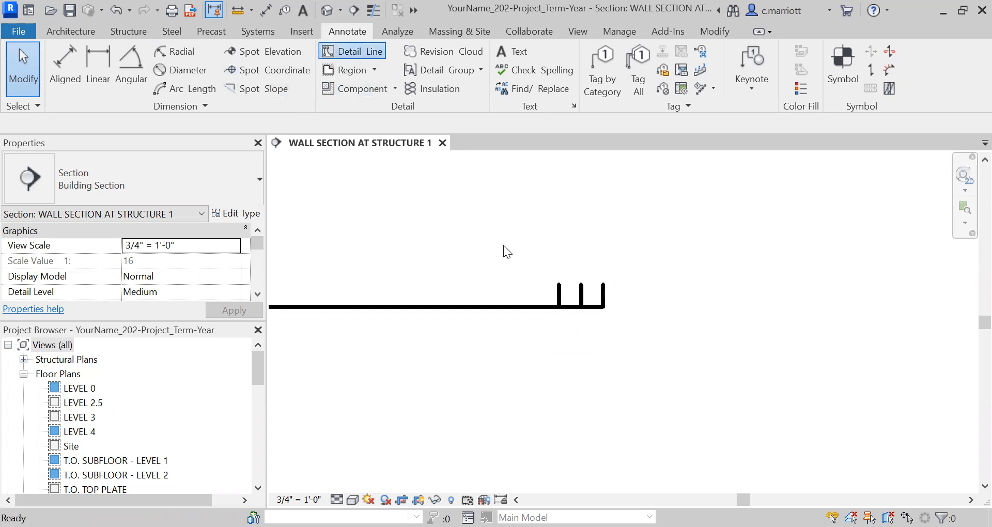
pyautogui.press('d')
pyautogui.press('l')
pyautogui.click(558, 306)
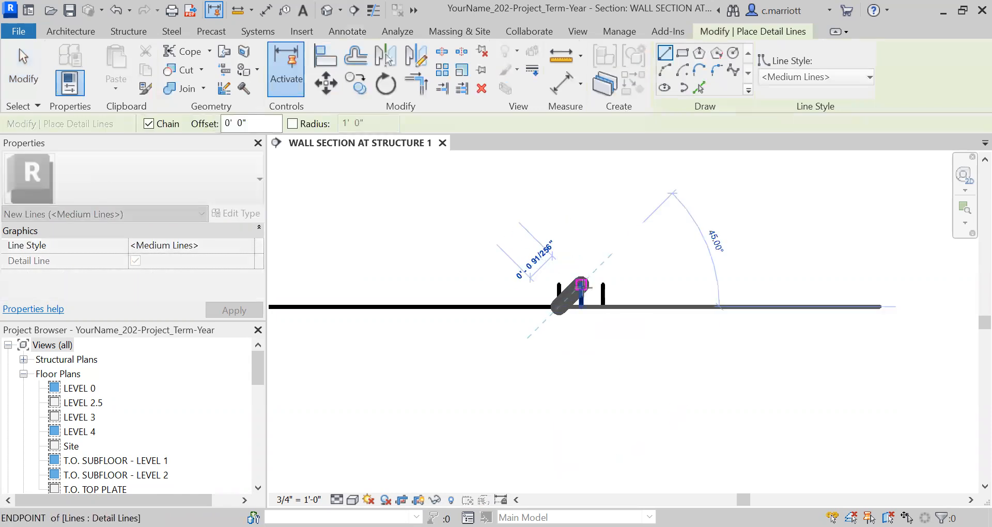
pyautogui.press('Escape')
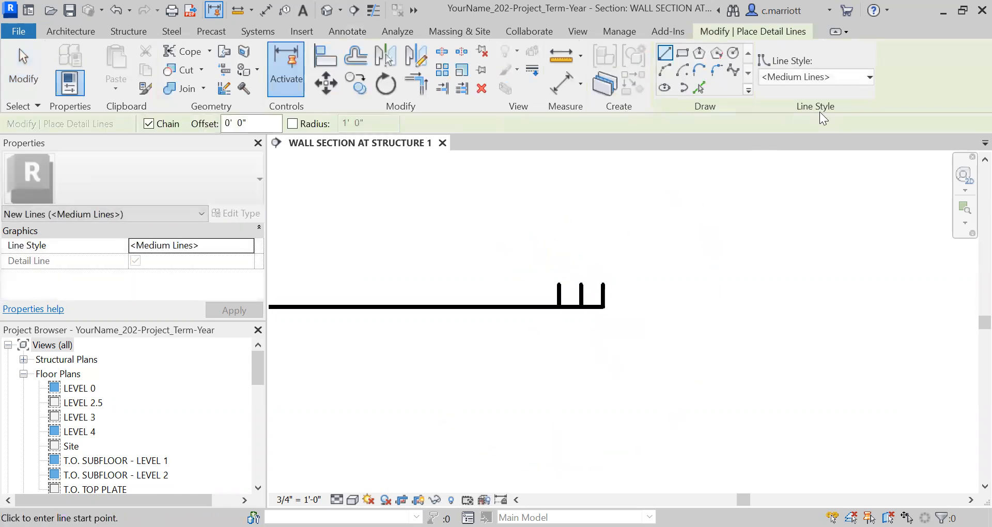
pyautogui.click(806, 77)
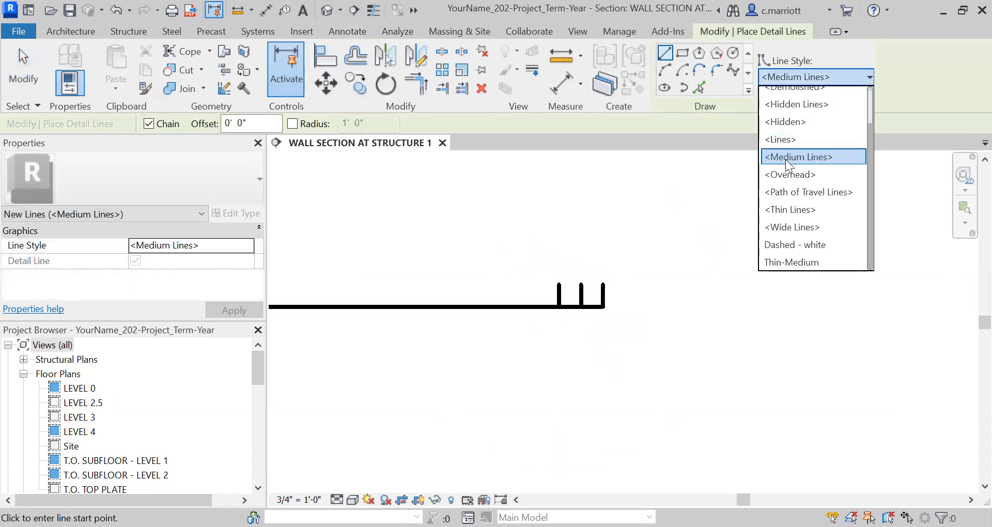
pyautogui.click(783, 210)
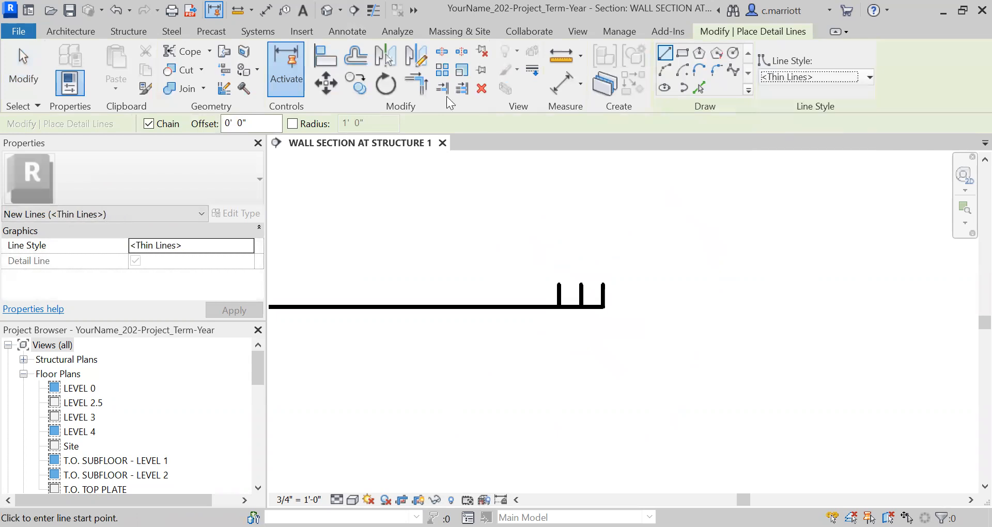
pyautogui.click(346, 31)
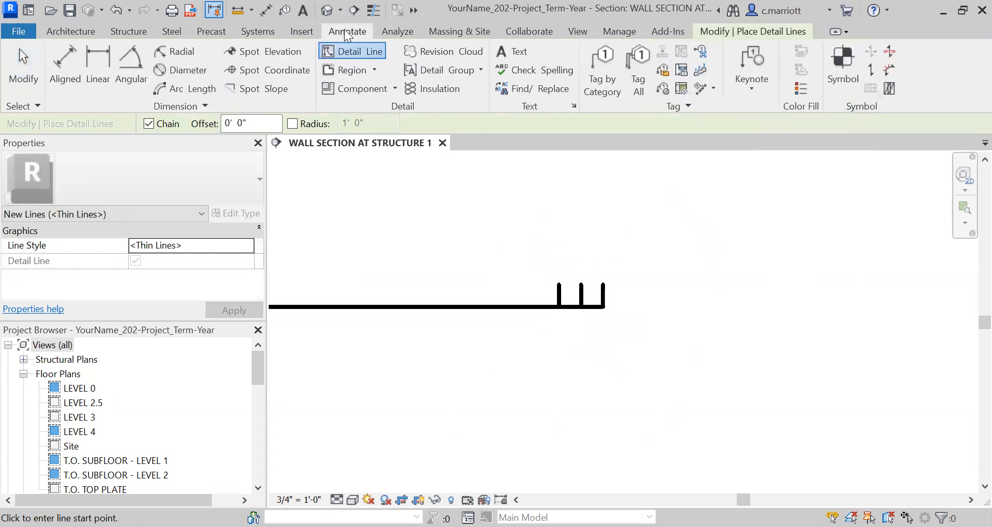
pyautogui.click(558, 306)
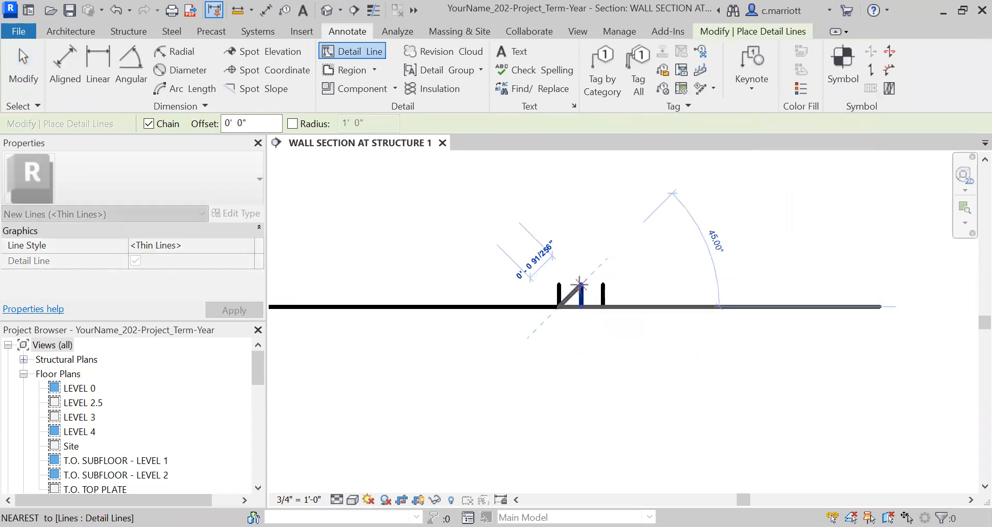
pyautogui.click(581, 285)
pyautogui.press('Escape')
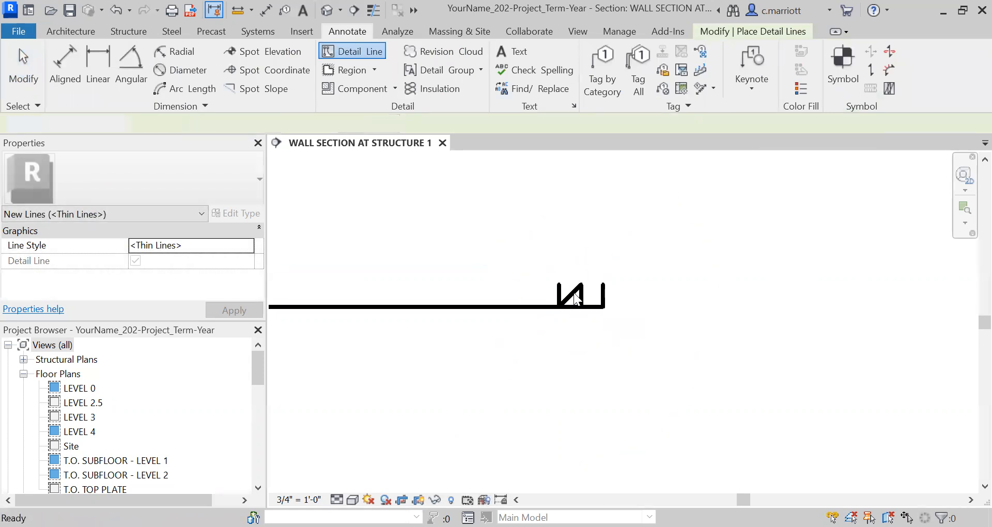
pyautogui.press('Escape')
# - Delete the leftmost of the three short vertical lines at the right end of the profile
pyautogui.scroll(-1, 560, 295)
pyautogui.click(559, 297)
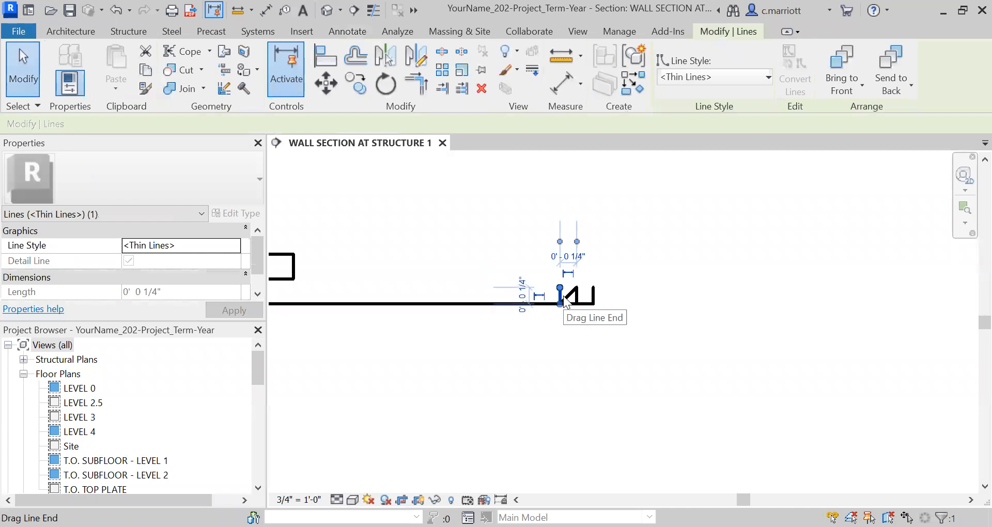
pyautogui.press('Delete')
# - Copy the 3/4" vertical line at the profile's left end .25" to the right
pyautogui.scroll(-1, 571, 309)
pyautogui.moveTo(540, 331); pyautogui.dragTo(551, 357, button='middle')
pyautogui.scroll(2, 337, 339)
pyautogui.click(343, 269)
pyautogui.click(355, 83)
pyautogui.click(373, 333)
pyautogui.write('.25')
pyautogui.press('Return')
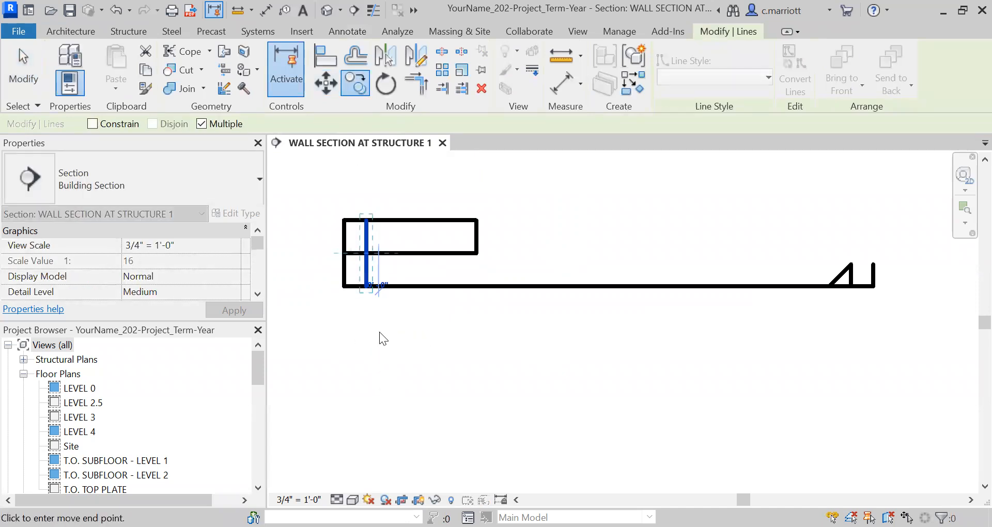
pyautogui.press('Escape')
pyautogui.press('Escape')
# - Copy the 6" horizontal line .25" upward
pyautogui.scroll(1, 379, 266)
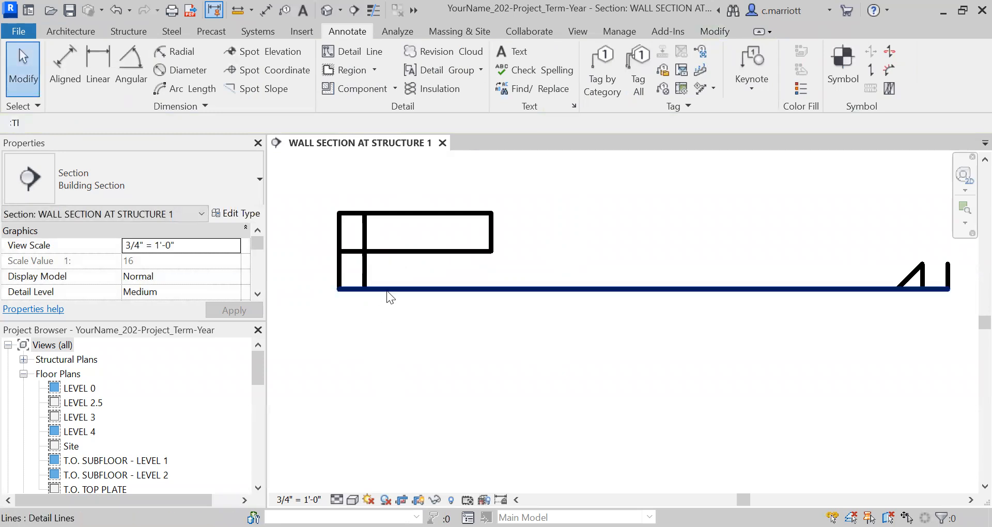
pyautogui.click(387, 289)
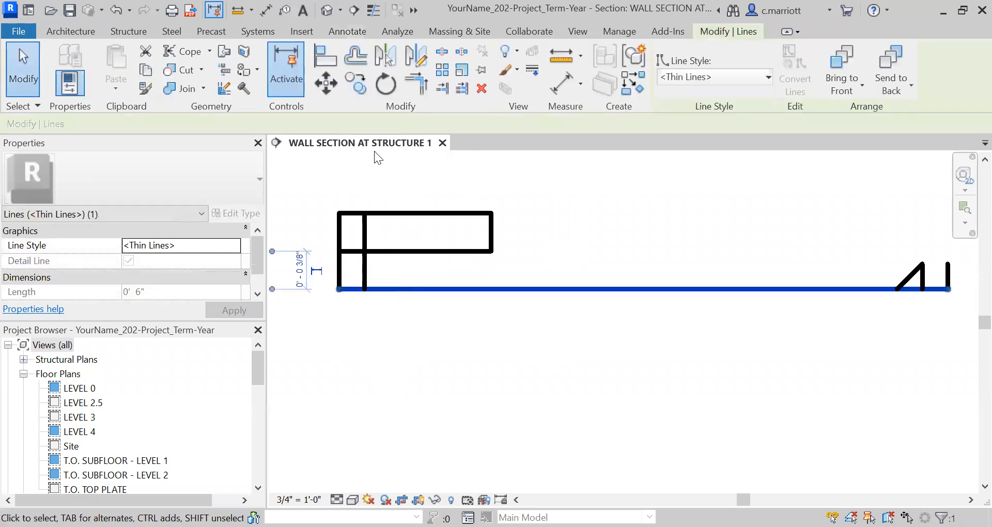
pyautogui.press('c')
pyautogui.press('o')
pyautogui.click(418, 343)
pyautogui.write('.25"')
pyautogui.press('Return')
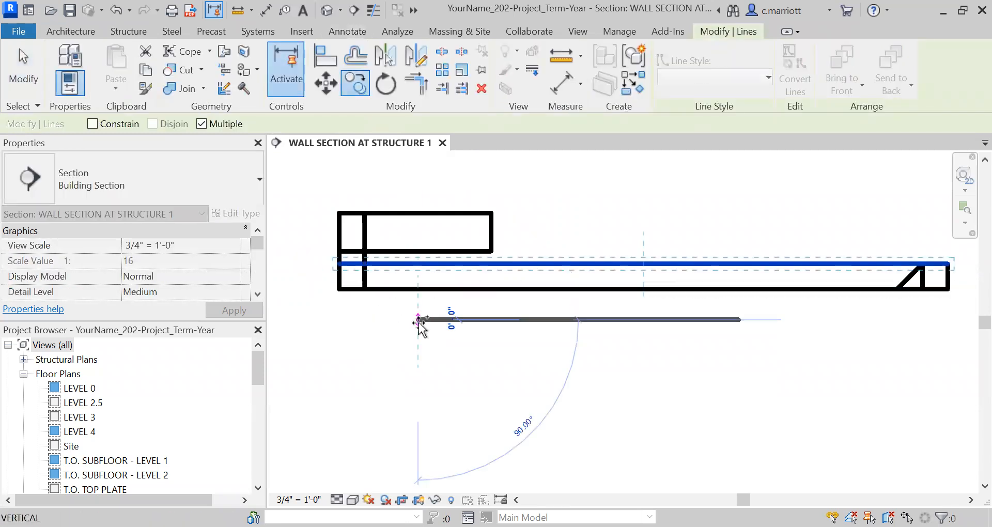
pyautogui.press('Escape')
pyautogui.press('Escape')
# - Draw a diagonal detail line from the foot of the copied vertical to the left end of the copied horizontal line
pyautogui.scroll(2, 367, 287)
pyautogui.click(325, 44)
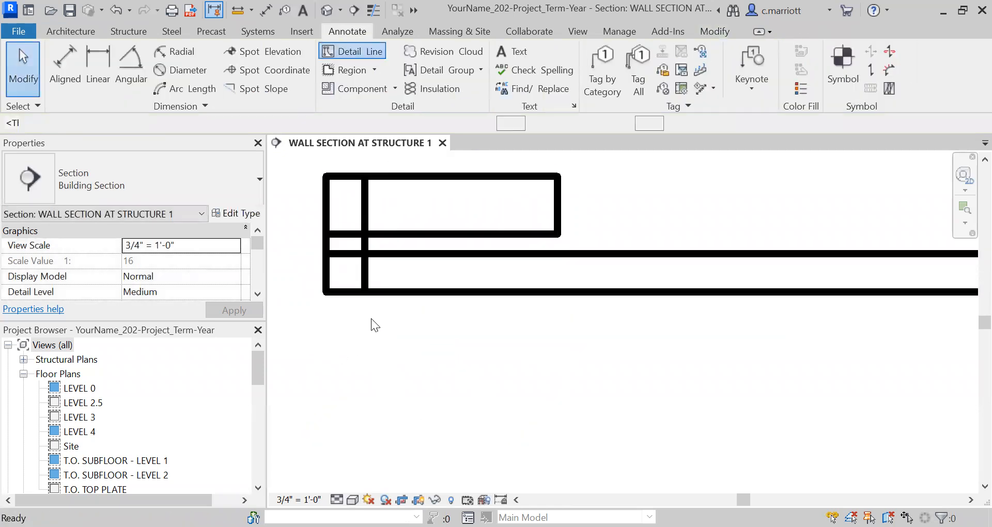
pyautogui.click(364, 290)
pyautogui.click(327, 254)
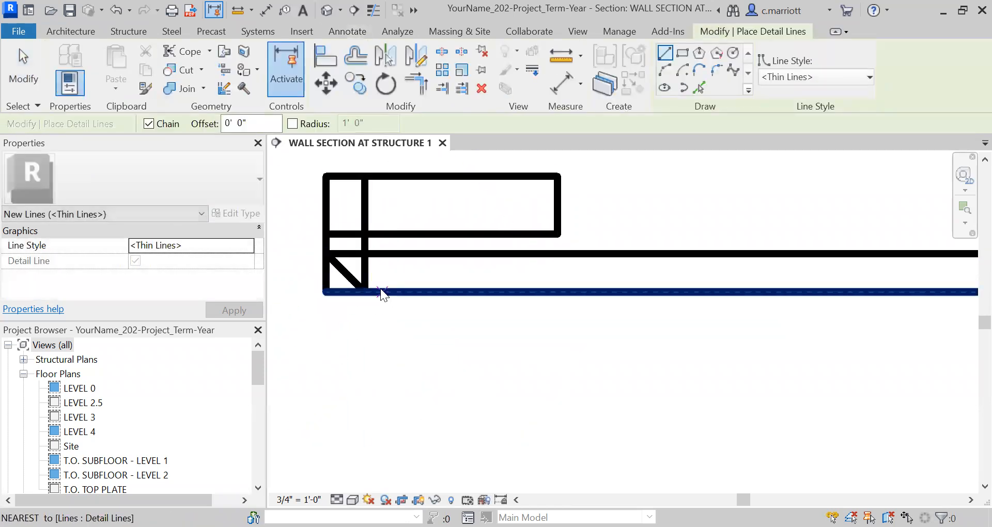
pyautogui.press('Escape')
pyautogui.press('Escape')
# - Shorten the lower horizontal line to 5 3/4" by moving its left end to the foot of the diagonal
pyautogui.click(329, 292)
pyautogui.moveTo(326, 292); pyautogui.dragTo(364, 293)
pyautogui.click(327, 285)
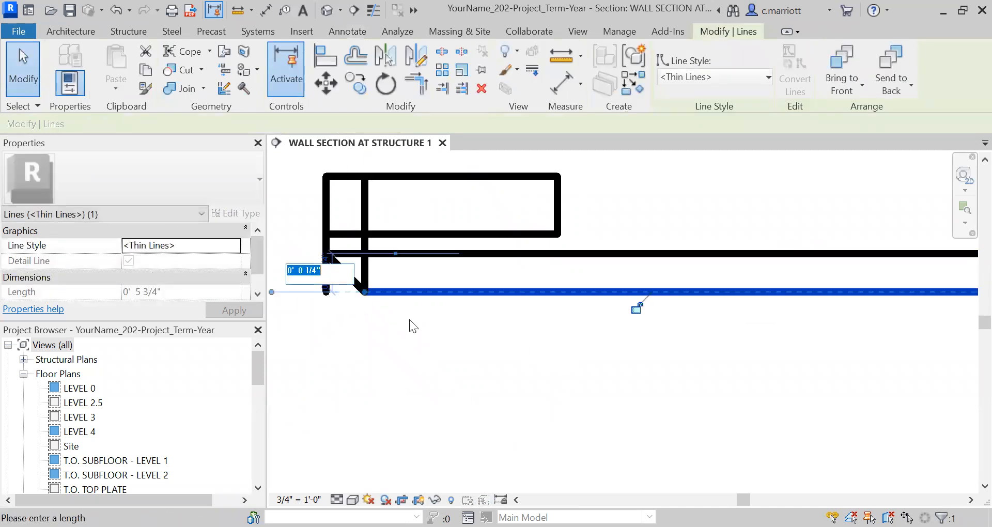
pyautogui.click(409, 319)
pyautogui.scroll(3, 366, 330)
pyautogui.click(490, 243)
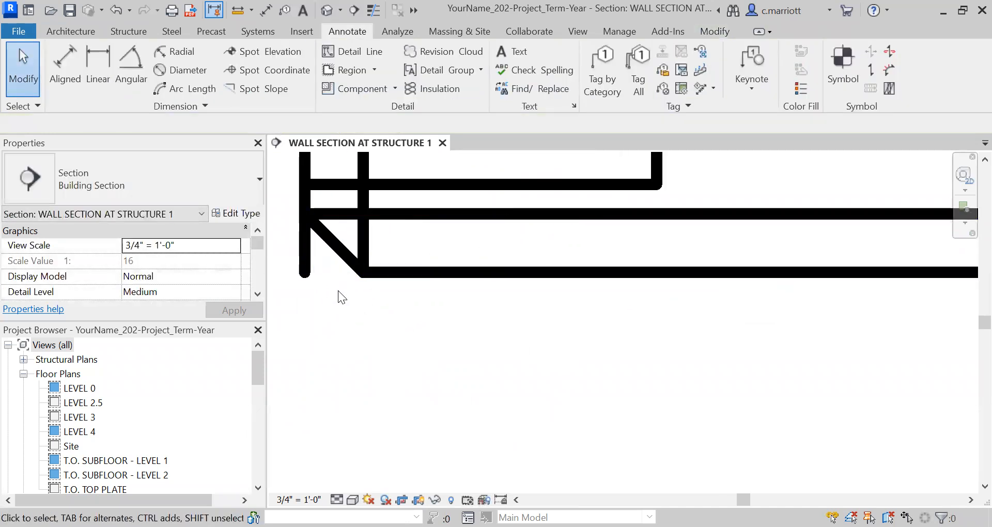
# - Shorten the far-left vertical line to 1/2" by moving its lower end up to the top of the diagonal
pyautogui.click(304, 268)
pyautogui.moveTo(305, 279); pyautogui.dragTo(308, 220)
pyautogui.scroll(-4, 379, 248)
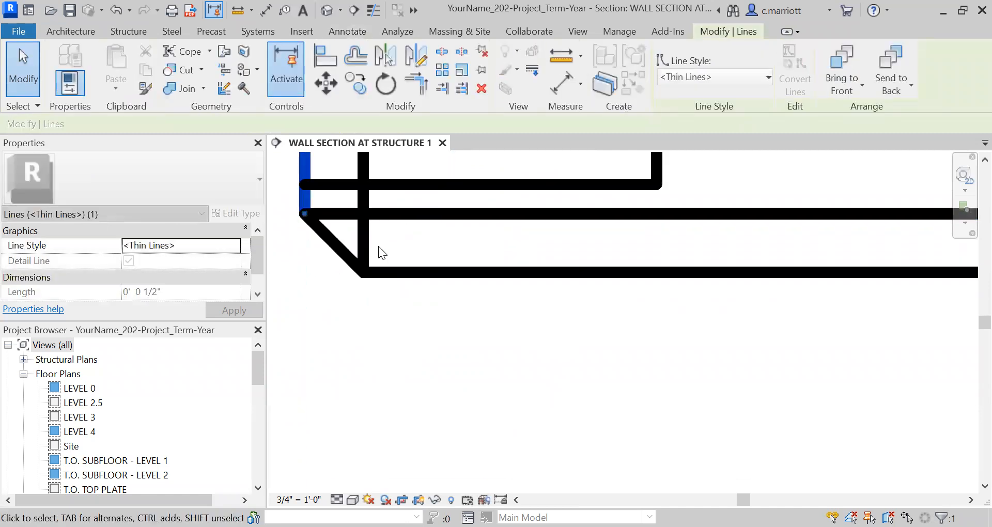
pyautogui.moveTo(414, 304); pyautogui.dragTo(405, 313, button='middle')
pyautogui.click(409, 290)
# - Delete the top horizontal line of the small rectangle at the profile's left end
pyautogui.scroll(1, 404, 282)
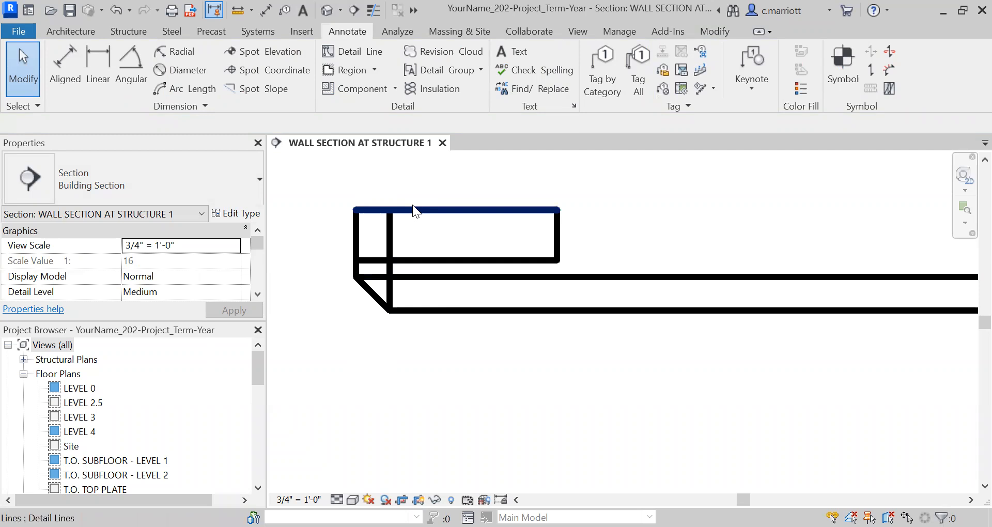
pyautogui.click(437, 233)
pyautogui.press('Delete')
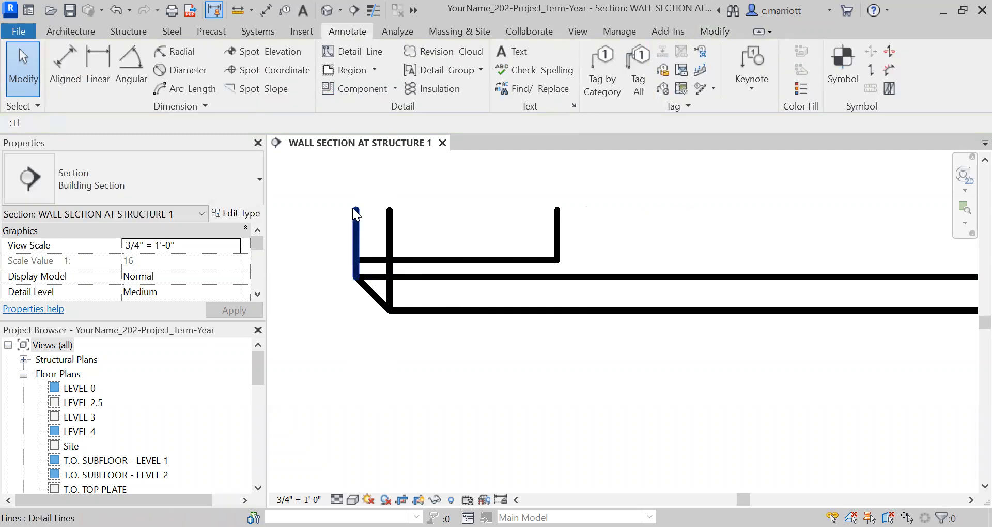
# - Lower the far-left vertical line's top end to the rectangle's bottom line and delete the copied vertical beside it
pyautogui.click(356, 212)
pyautogui.moveTo(356, 211); pyautogui.dragTo(358, 263)
pyautogui.click(402, 245)
pyautogui.click(388, 243)
pyautogui.press('Delete')
pyautogui.click(407, 275)
pyautogui.scroll(-3, 512, 318)
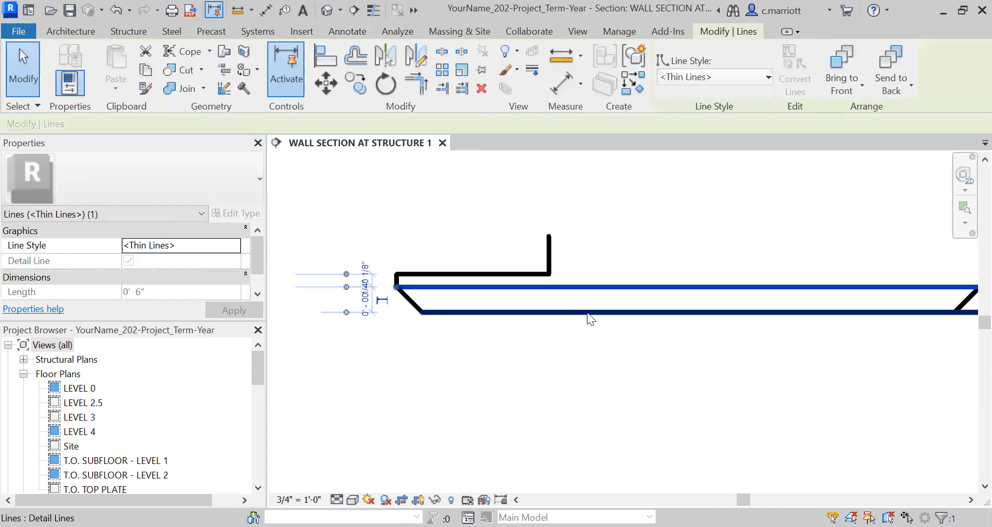
pyautogui.scroll(2, 572, 321)
pyautogui.click(571, 370)
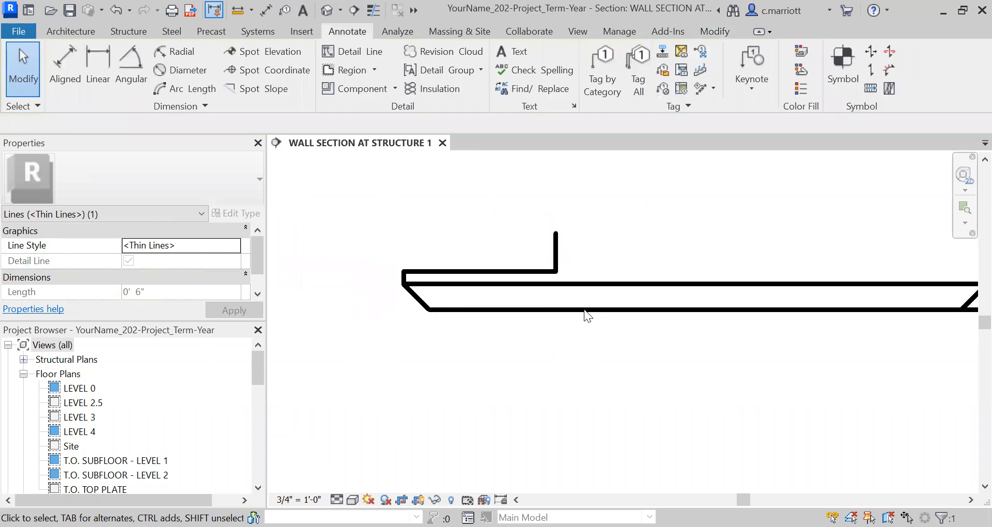
# - Shorten the upper horizontal line to 5 3/4" by moving its right end to the top of the right diagonal
pyautogui.scroll(1, 585, 311)
pyautogui.moveTo(555, 287); pyautogui.dragTo(525, 312, button='middle')
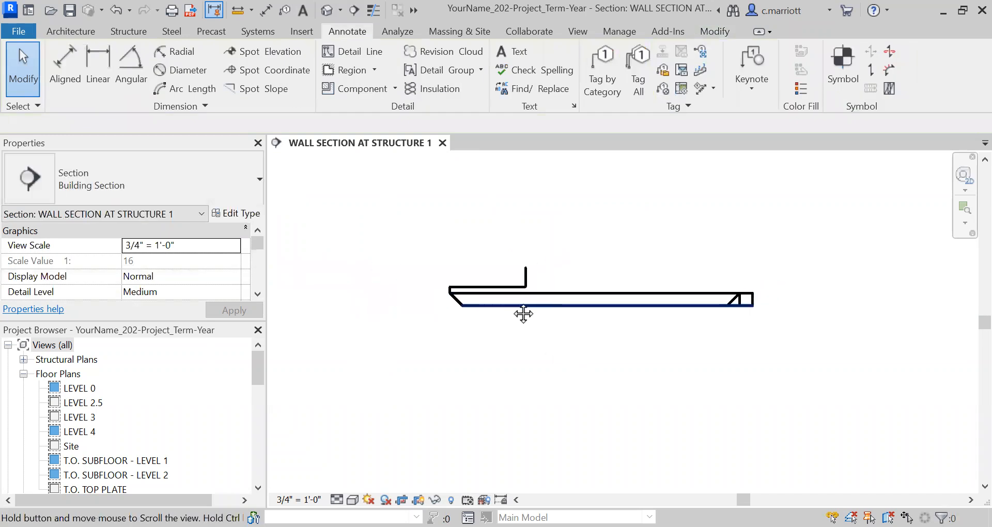
pyautogui.scroll(2, 646, 305)
pyautogui.moveTo(778, 335); pyautogui.dragTo(649, 363, button='middle')
pyautogui.scroll(3, 647, 359)
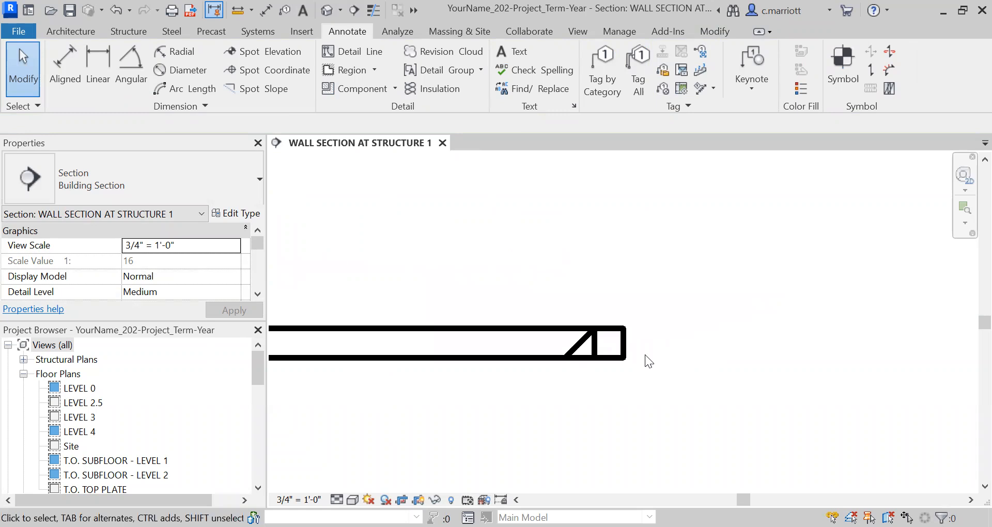
pyautogui.click(614, 329)
pyautogui.moveTo(624, 328); pyautogui.dragTo(594, 327)
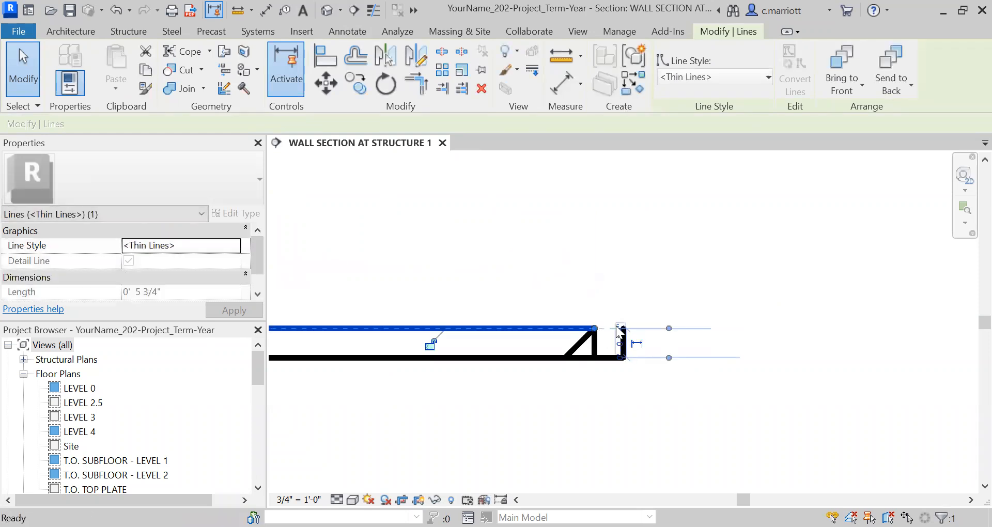
pyautogui.press('Escape')
# - Draw chained Thin Lines detail lines from the right diagonal's top: 0.125" up, 0.5" right and 0.375" up
pyautogui.click(361, 54)
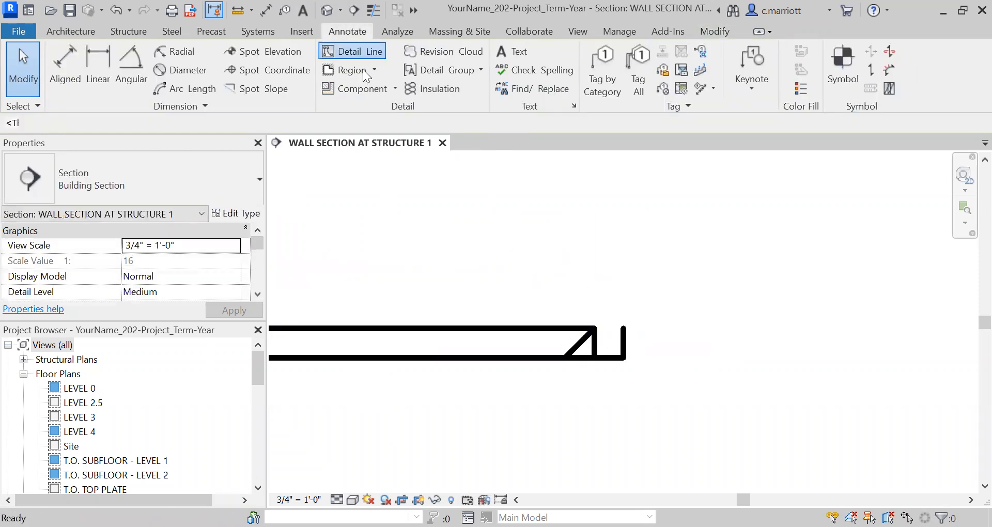
pyautogui.click(594, 328)
pyautogui.write('.1')
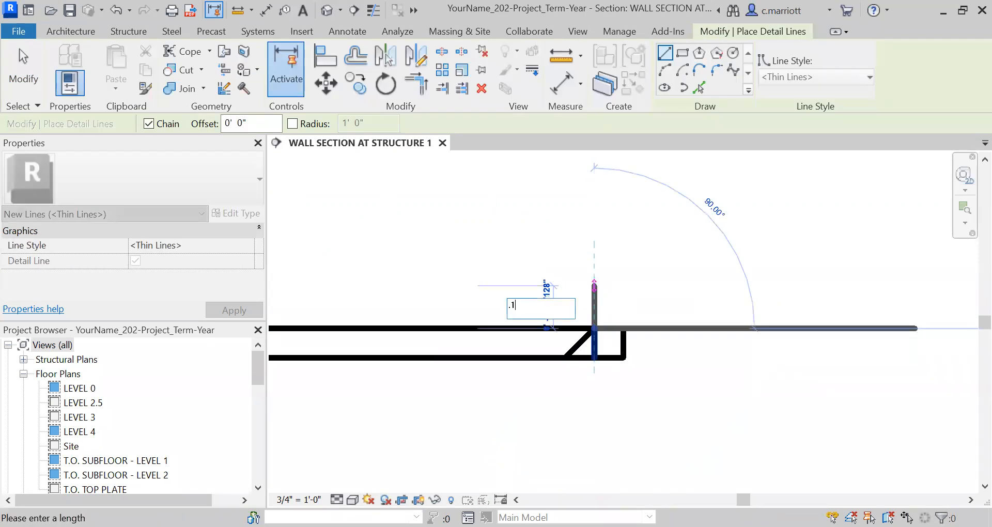
pyautogui.write('25')
pyautogui.press('Return')
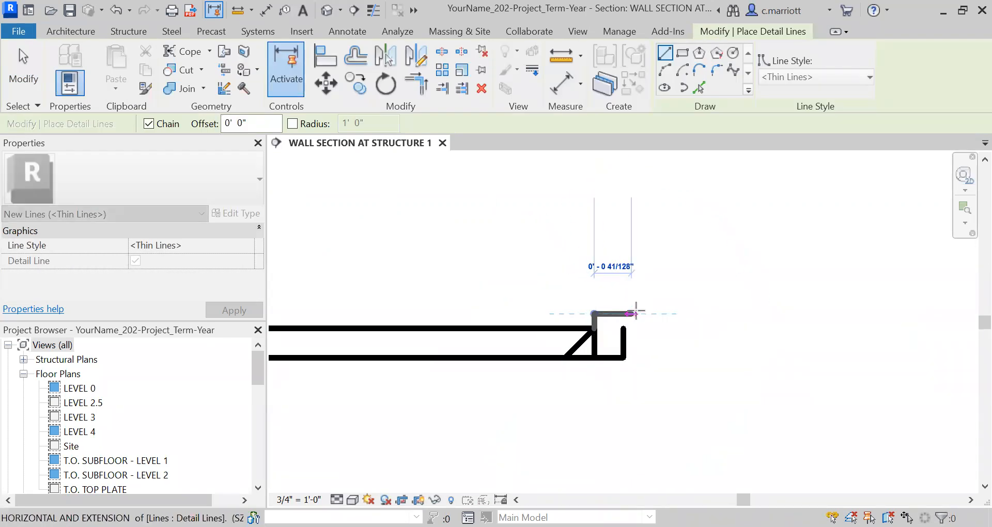
pyautogui.write('.')
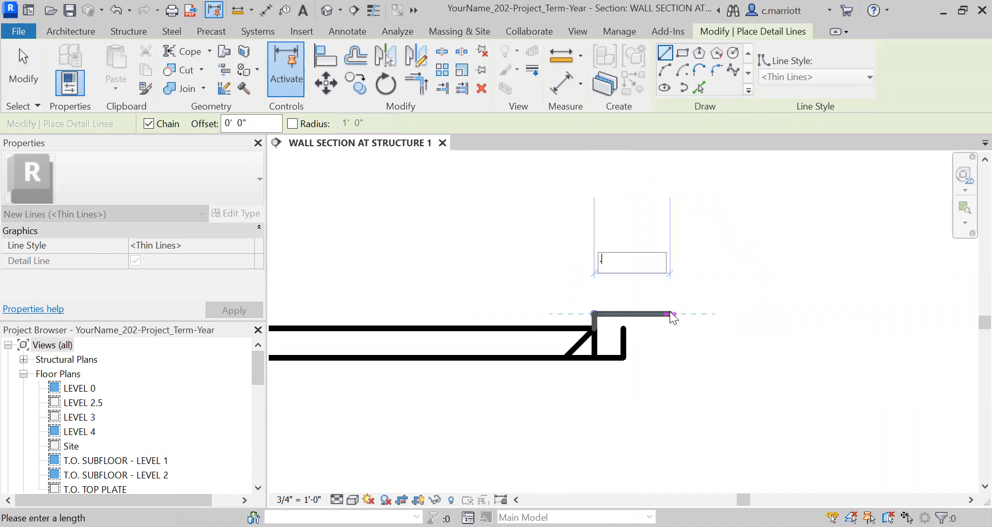
pyautogui.write('5')
pyautogui.press('Return')
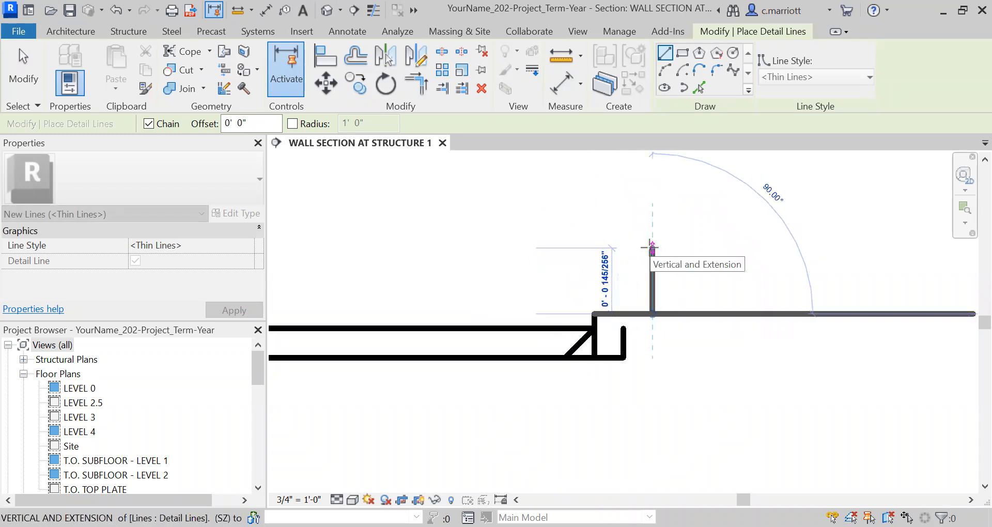
pyautogui.write('.375"')
pyautogui.press('Return')
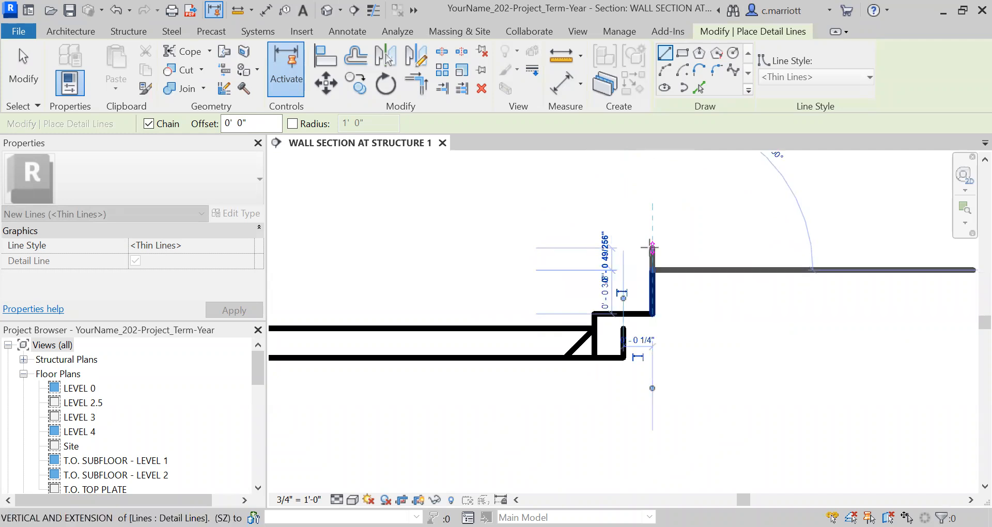
pyautogui.press('Escape')
pyautogui.press('Escape')
pyautogui.scroll(-3, 559, 282)
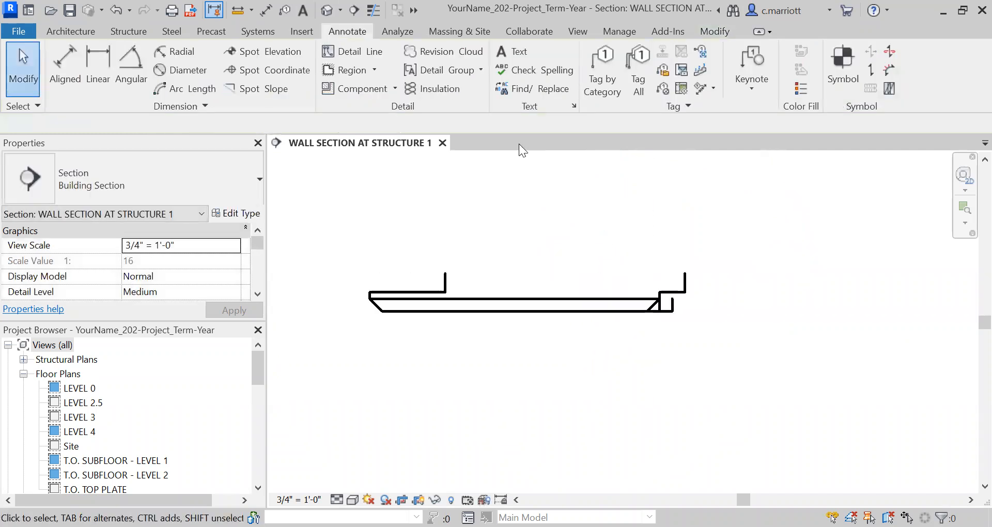
# - Close the profile's top with a horizontal detail line joining the upper ends of the right and left verticals
pyautogui.click(365, 54)
pyautogui.click(687, 274)
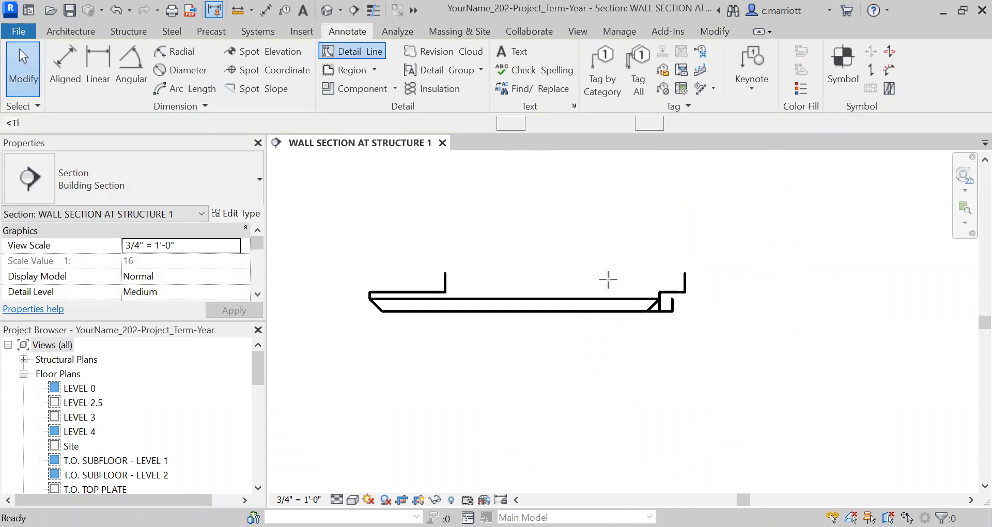
pyautogui.click(445, 272)
pyautogui.press('Escape')
pyautogui.press('Escape')
pyautogui.scroll(3, 679, 306)
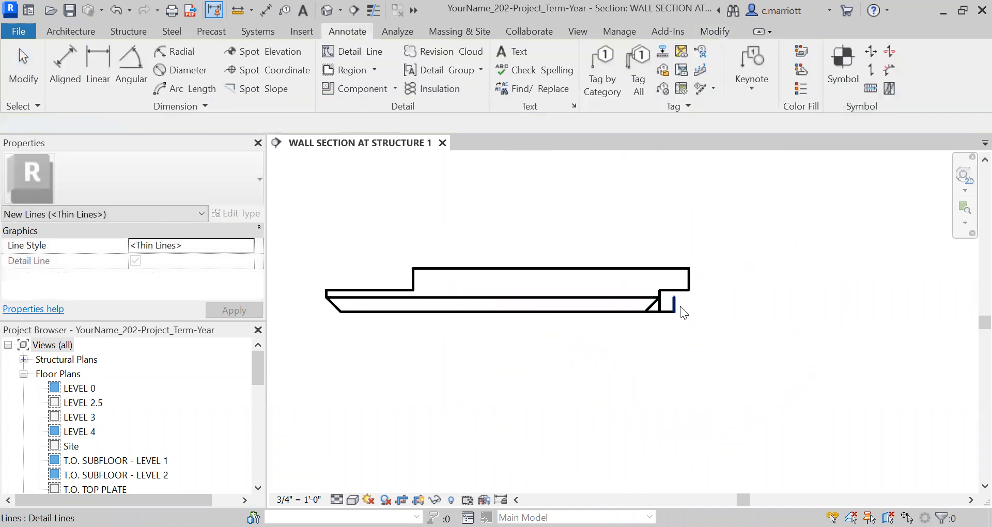
# - Delete the loose short vertical at the right end and shorten the bottom line to 5 1/4" at the right diagonal's foot, unjoining the elements
pyautogui.click(672, 313)
pyautogui.press('Delete')
pyautogui.scroll(1, 672, 313)
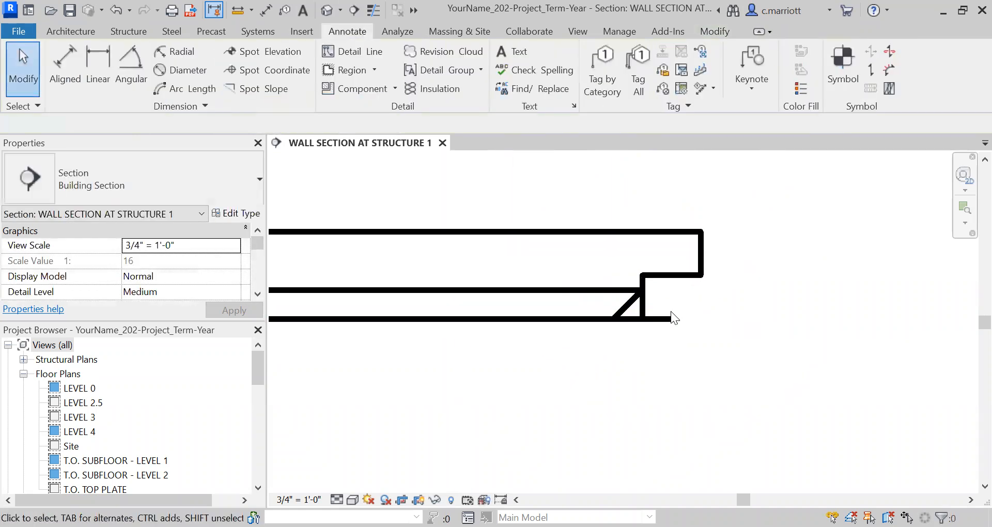
pyautogui.click(670, 319)
pyautogui.moveTo(671, 319); pyautogui.dragTo(613, 321)
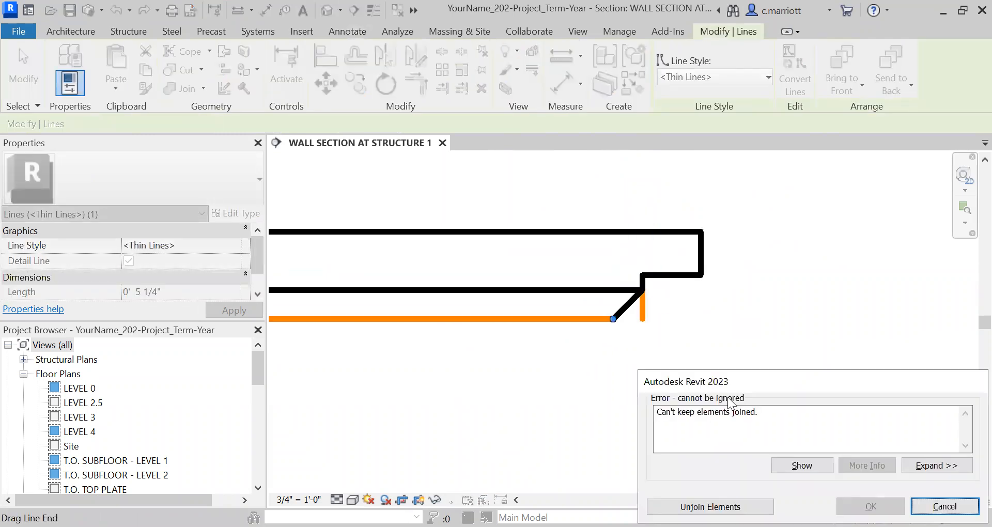
pyautogui.click(710, 507)
# - Delete the leftover 1/4" vertical line beside the right diagonal
pyautogui.scroll(4, 634, 328)
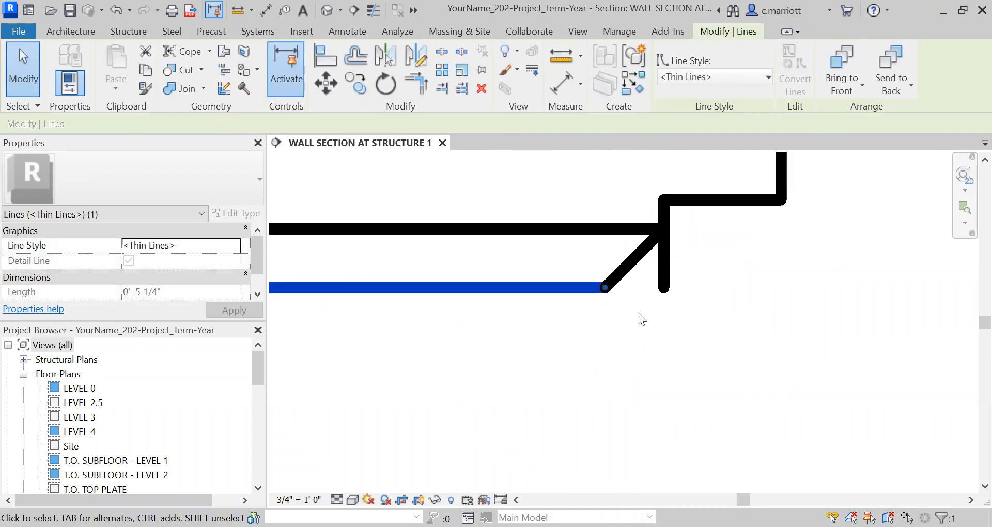
pyautogui.click(674, 270)
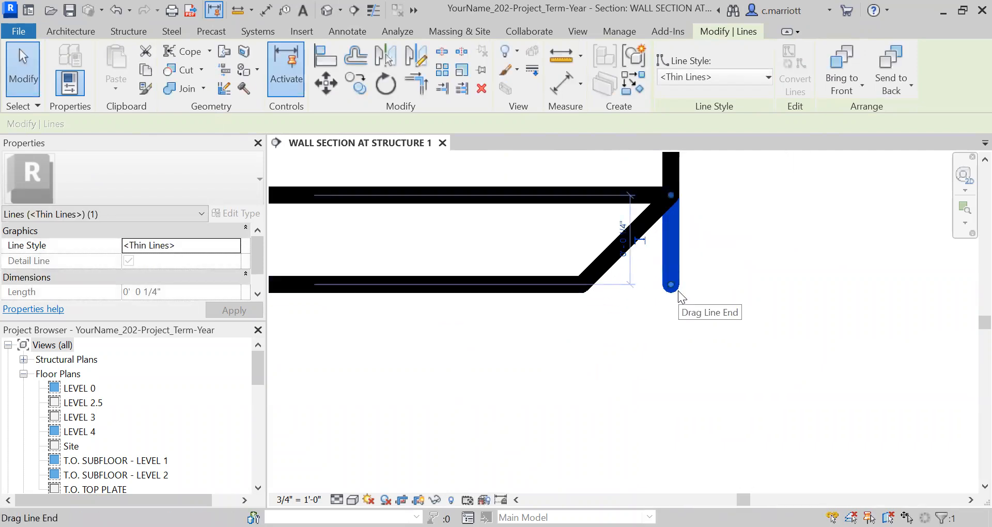
pyautogui.press('Delete')
# - Draw a vertical detail line about 1.1" long from the bottom line up past the profile's top edge
pyautogui.scroll(-3, 650, 261)
pyautogui.scroll(-6, 542, 295)
pyautogui.moveTo(474, 344); pyautogui.dragTo(537, 371, button='middle')
pyautogui.scroll(1, 479, 344)
pyautogui.scroll(1, 501, 346)
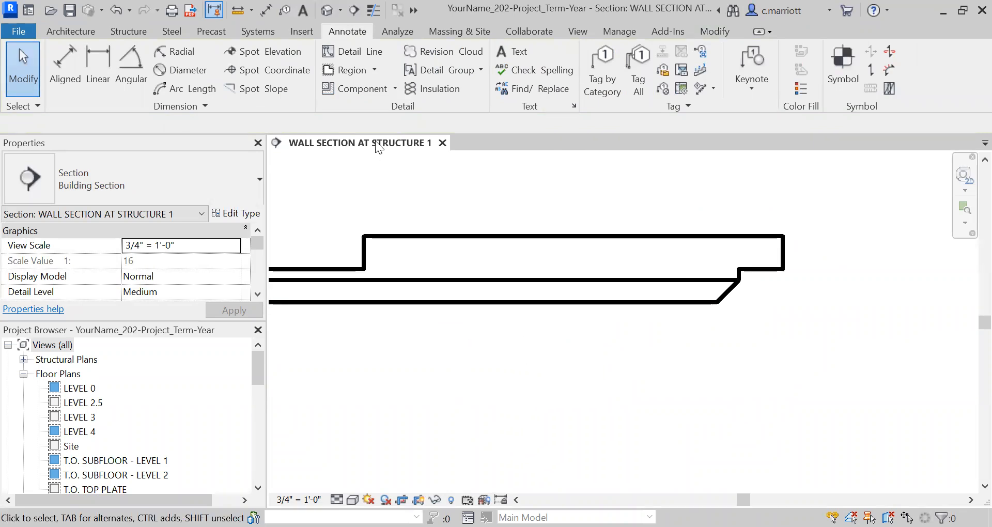
pyautogui.click(360, 53)
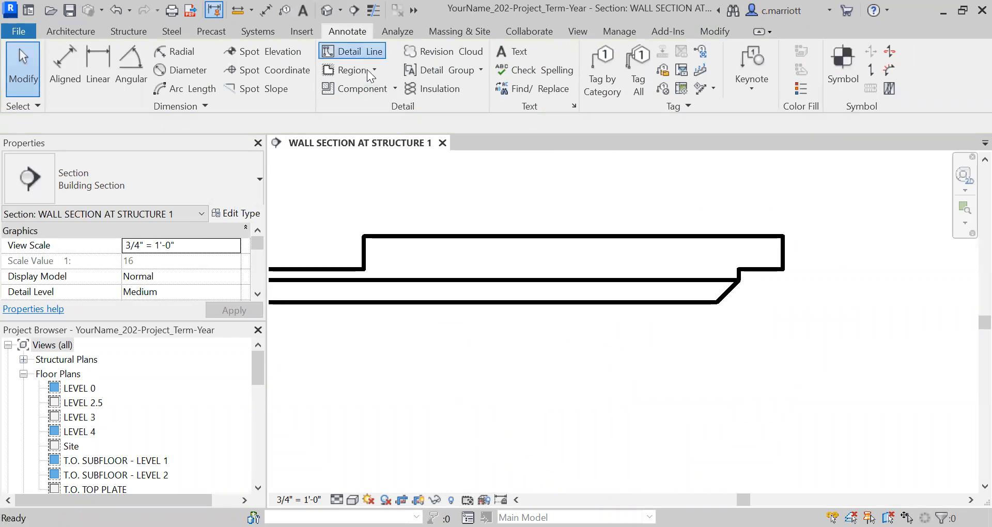
pyautogui.click(485, 302)
pyautogui.click(486, 205)
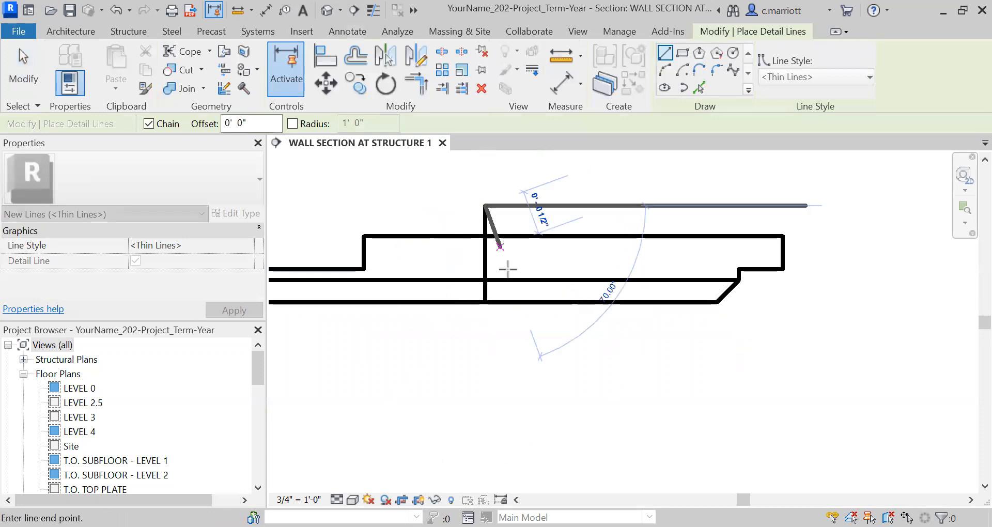
pyautogui.scroll(1, 498, 279)
pyautogui.press('Escape')
pyautogui.press('Escape')
# - Copy the new vertical line 0.25" to the right
pyautogui.click(481, 268)
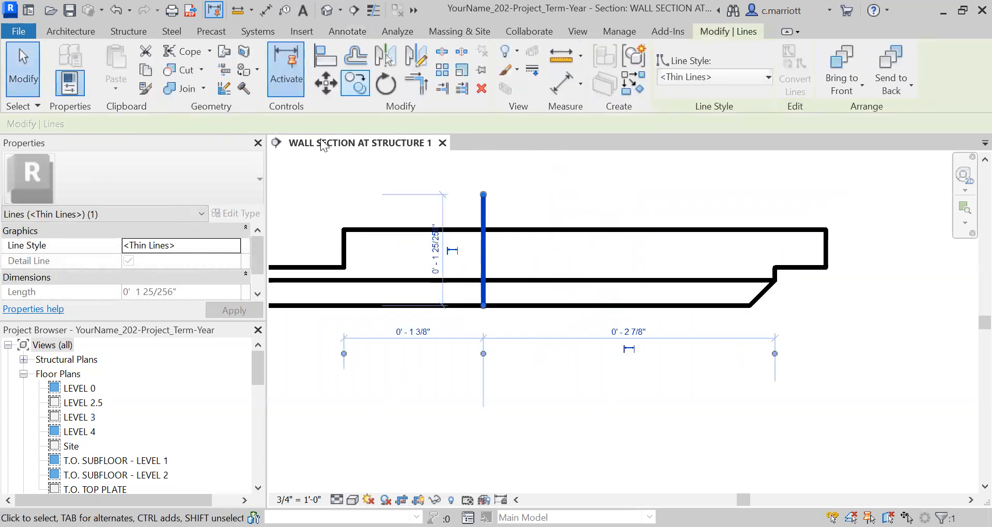
pyautogui.click(355, 83)
pyautogui.click(424, 374)
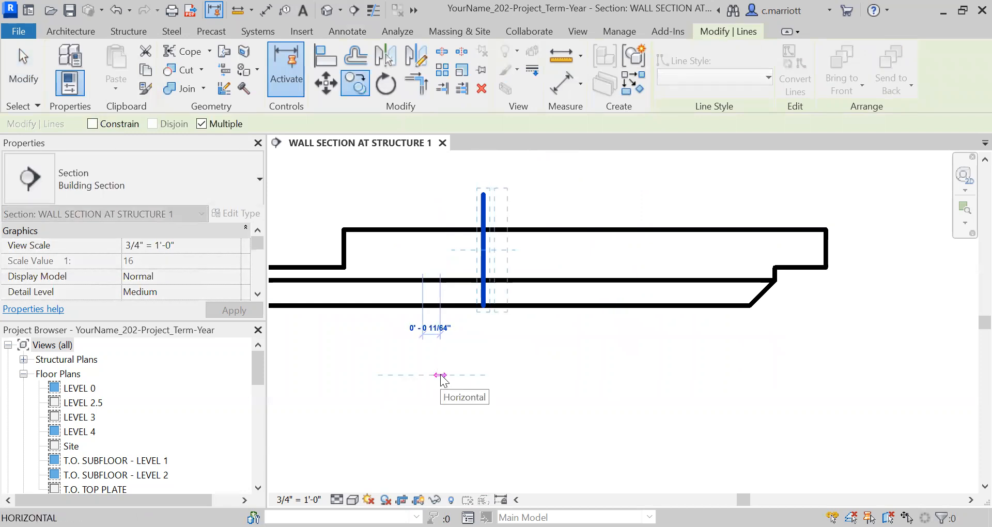
pyautogui.write('.25"')
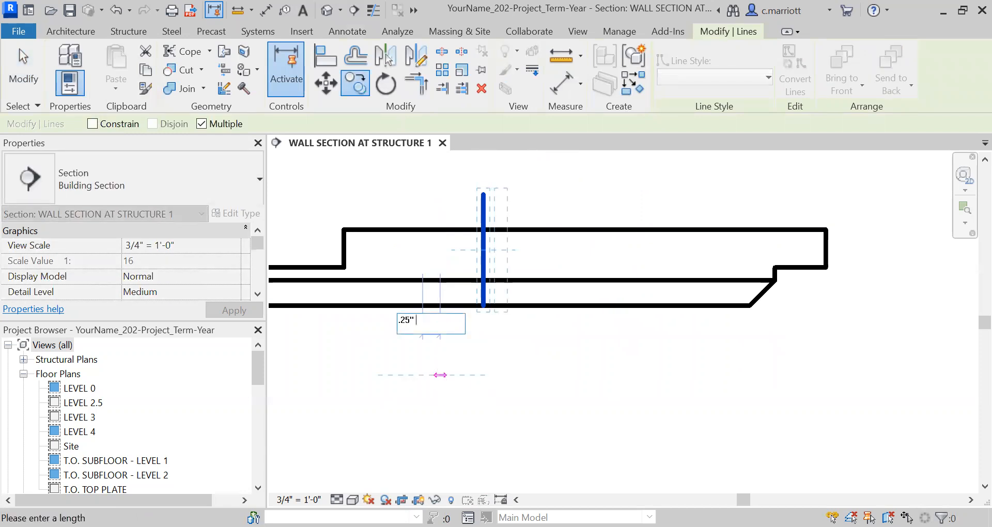
pyautogui.press('Return')
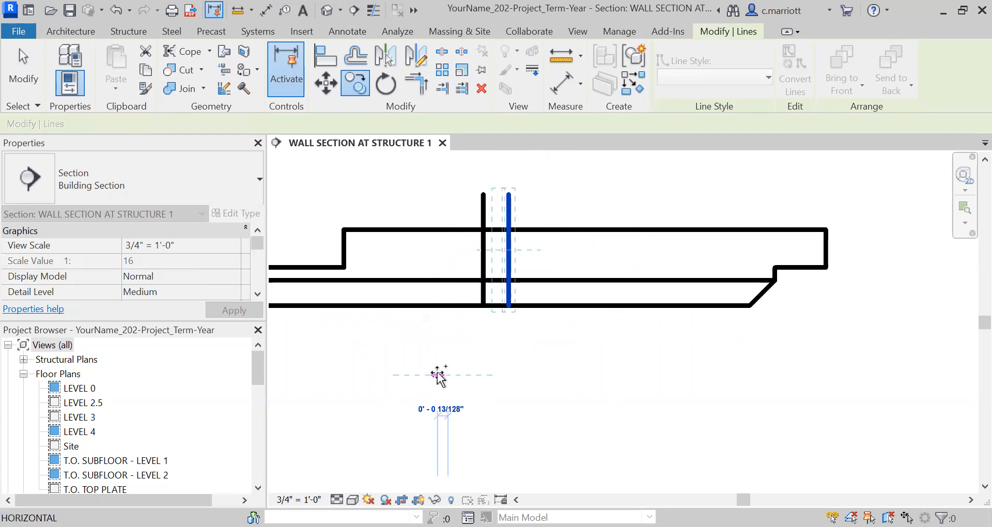
pyautogui.press('Escape')
pyautogui.press('Escape')
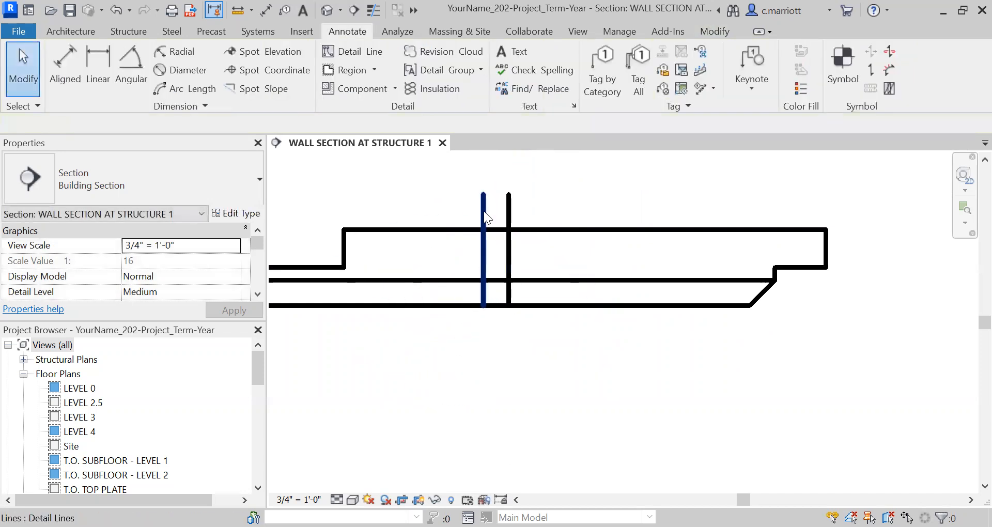
# - Copy the original vertical line 0.25" to the left
pyautogui.click(484, 210)
pyautogui.press('c')
pyautogui.press('o')
pyautogui.click(432, 370)
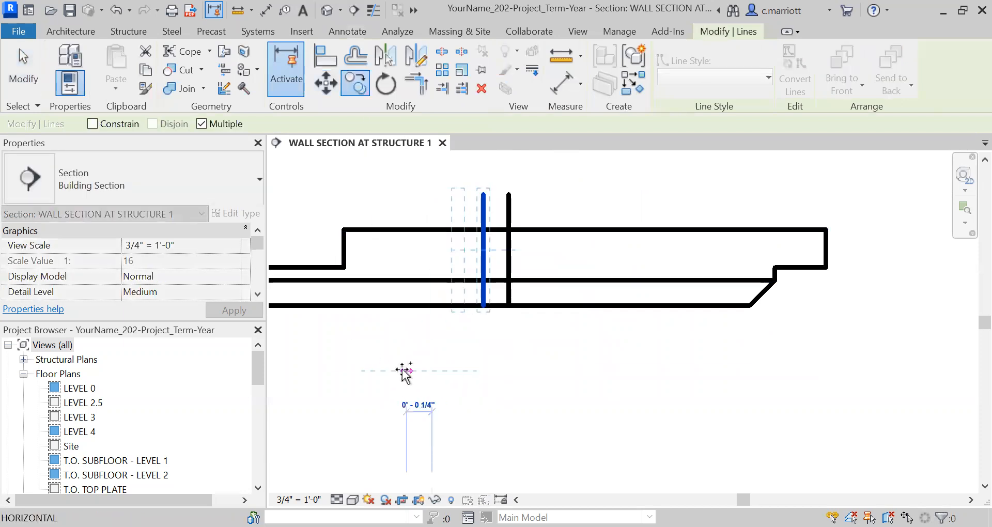
pyautogui.write('.25')
pyautogui.press('Return')
pyautogui.press('Escape')
pyautogui.press('Escape')
# - Draw two diagonal detail lines from the feet of the outer verticals to where the middle vertical crosses the inner horizontal line
pyautogui.scroll(2, 499, 338)
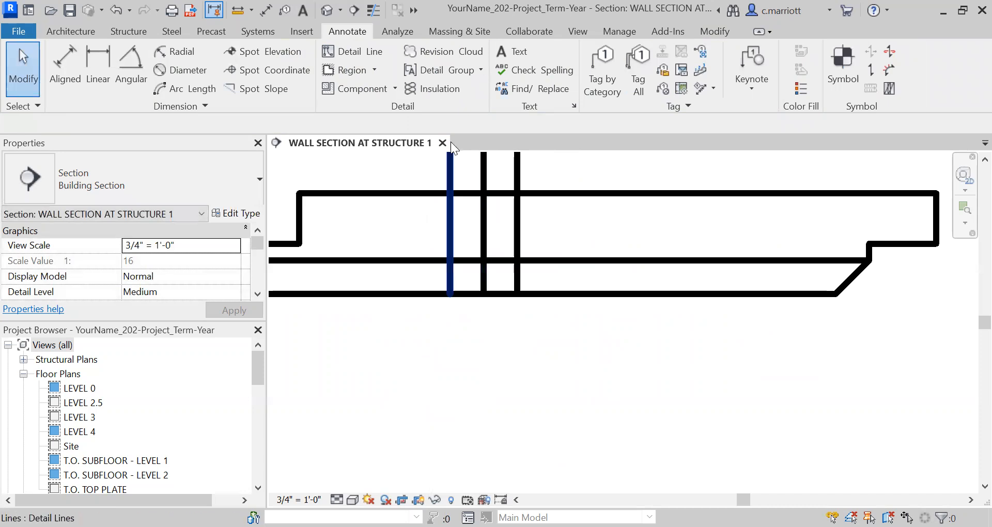
pyautogui.press('d')
pyautogui.press('l')
pyautogui.click(517, 293)
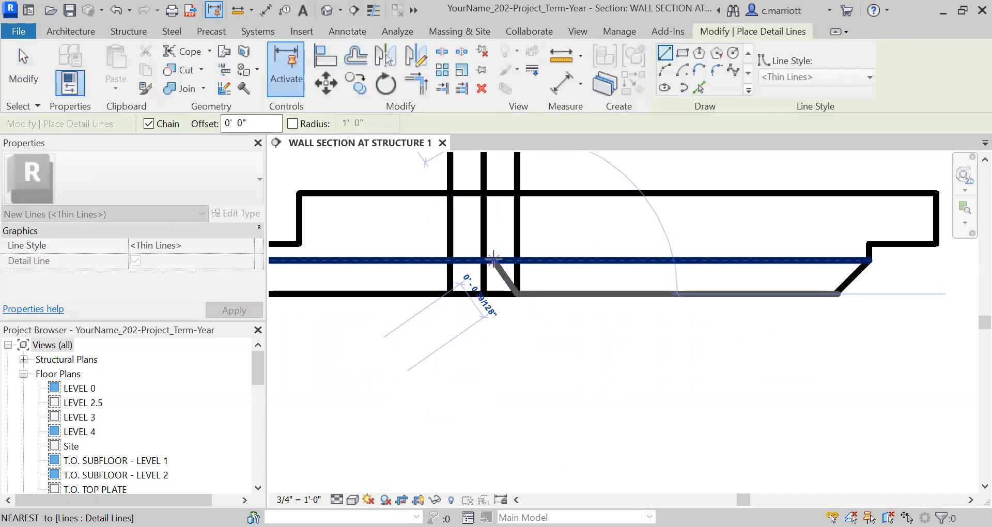
pyautogui.click(483, 261)
pyautogui.press('Escape')
pyautogui.click(450, 293)
pyautogui.click(483, 261)
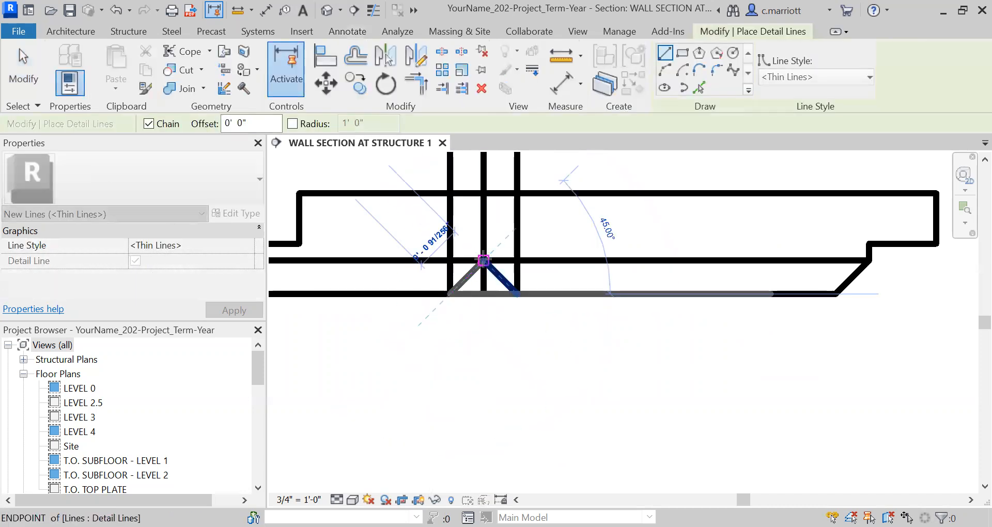
pyautogui.press('Escape')
pyautogui.press('Escape')
# - Delete the three vertical guide lines and the long inner horizontal line through the notch's peak
pyautogui.scroll(-2, 498, 216)
pyautogui.moveTo(531, 175); pyautogui.dragTo(456, 183)
pyautogui.press('Delete')
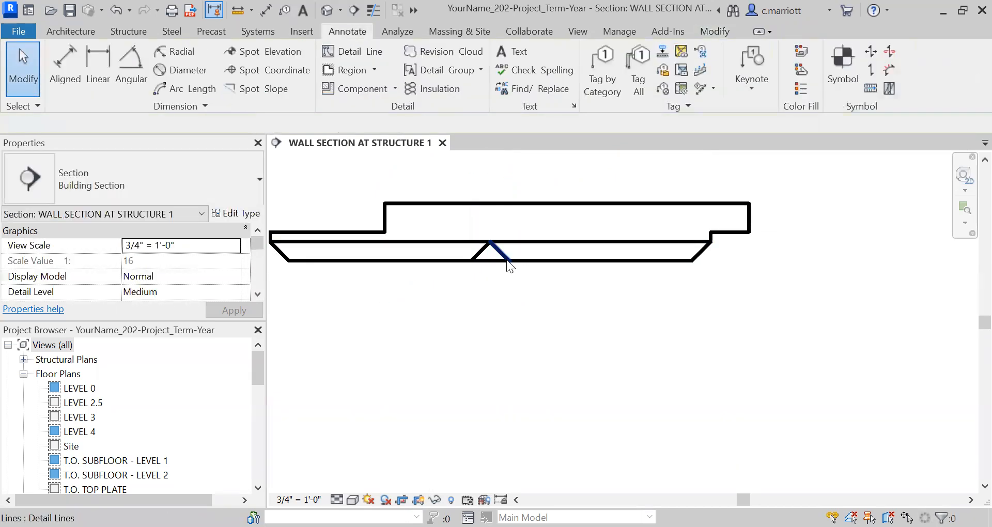
pyautogui.click(504, 241)
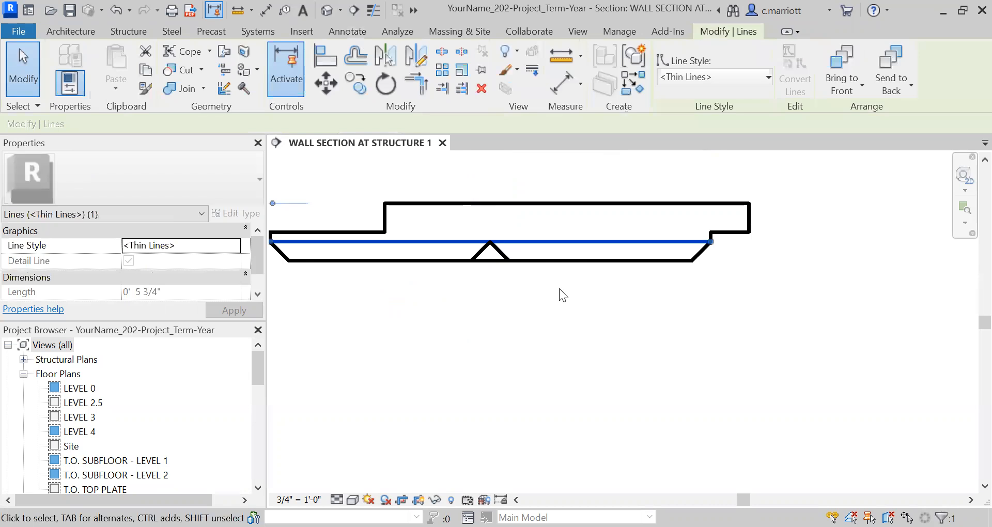
pyautogui.click(558, 288)
# - Shorten the bottom line to 2 3/8" by moving its right end to the notch's left foot, unjoining the elements
pyautogui.scroll(-2, 550, 292)
pyautogui.scroll(2, 506, 270)
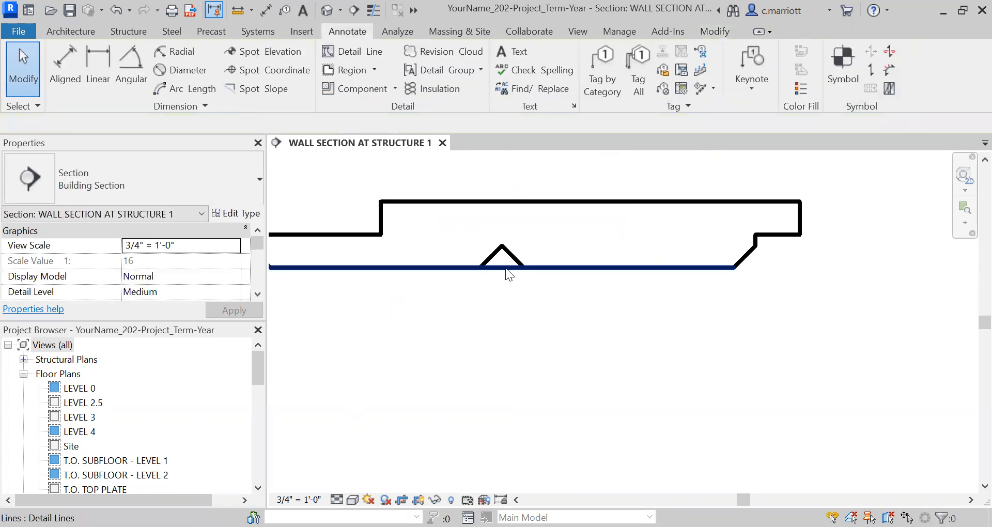
pyautogui.click(505, 268)
pyautogui.moveTo(734, 267); pyautogui.dragTo(480, 268)
pyautogui.click(715, 505)
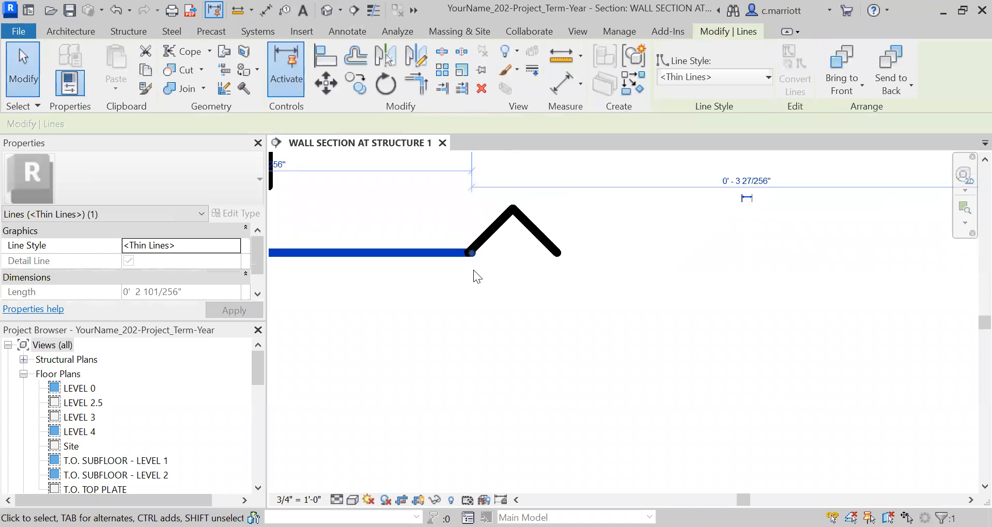
pyautogui.scroll(1, 438, 187)
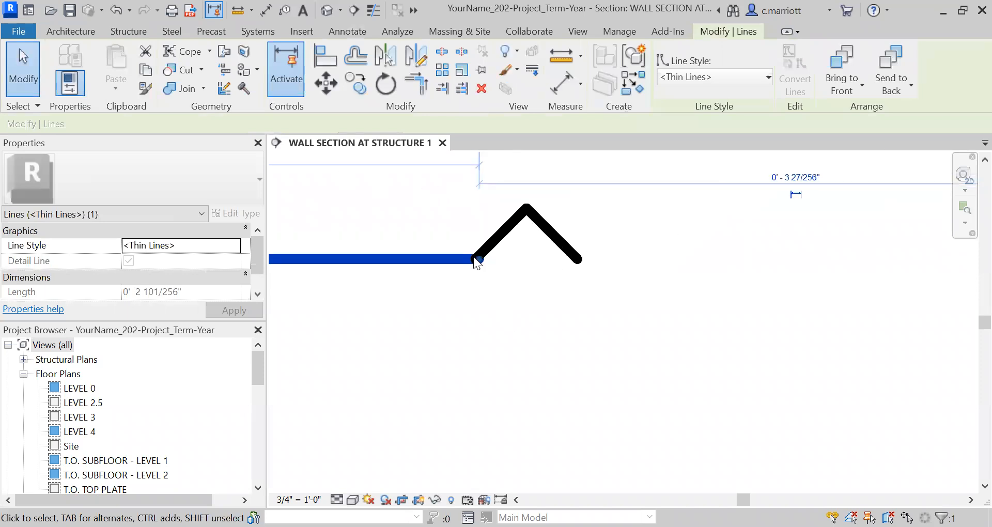
pyautogui.scroll(2, 476, 262)
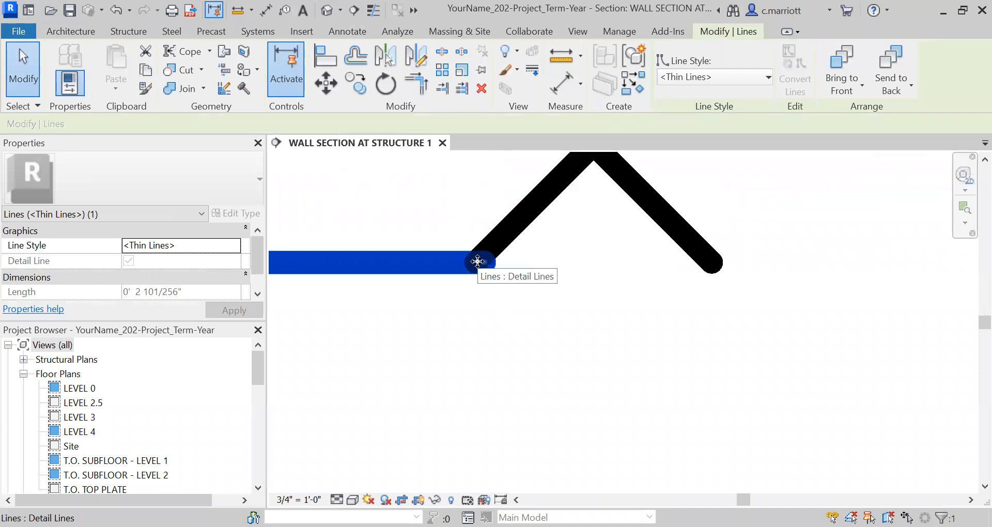
pyautogui.moveTo(484, 264); pyautogui.dragTo(475, 262)
pyautogui.scroll(-2, 537, 282)
pyautogui.scroll(-2, 618, 321)
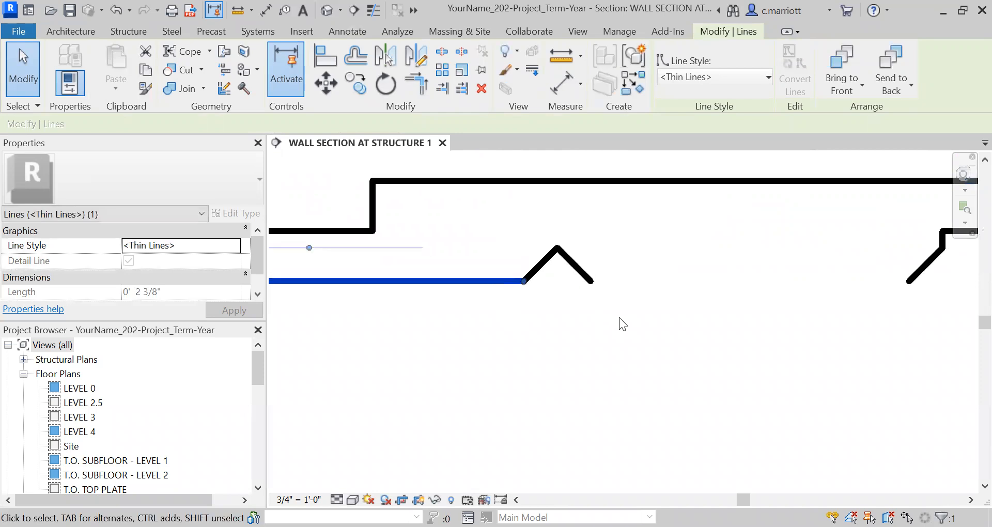
# - Draw a detail line along the profile's bottom from the notch's right foot to the foot of the right diagonal
pyautogui.click(344, 30)
pyautogui.click(346, 50)
pyautogui.click(599, 292)
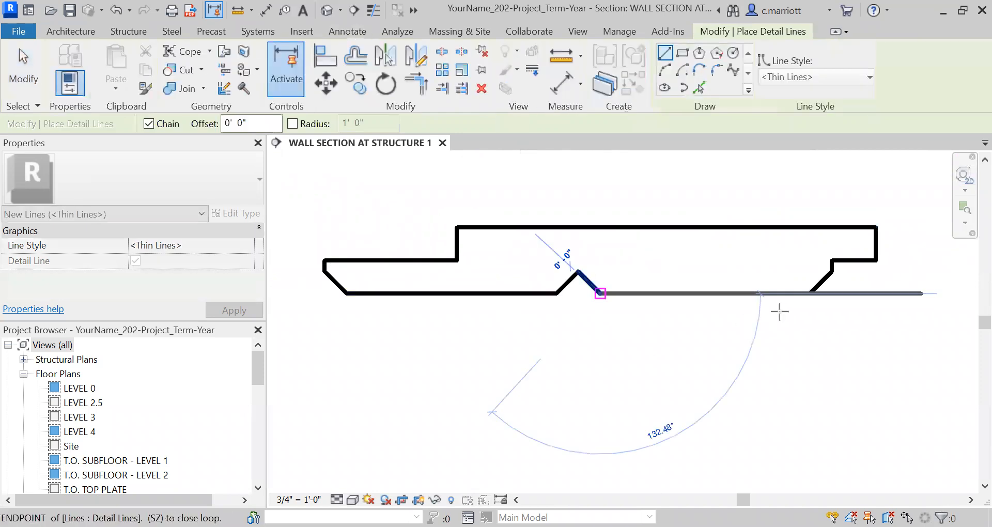
pyautogui.click(809, 292)
pyautogui.press('Escape')
pyautogui.press('Escape')
pyautogui.scroll(-3, 635, 309)
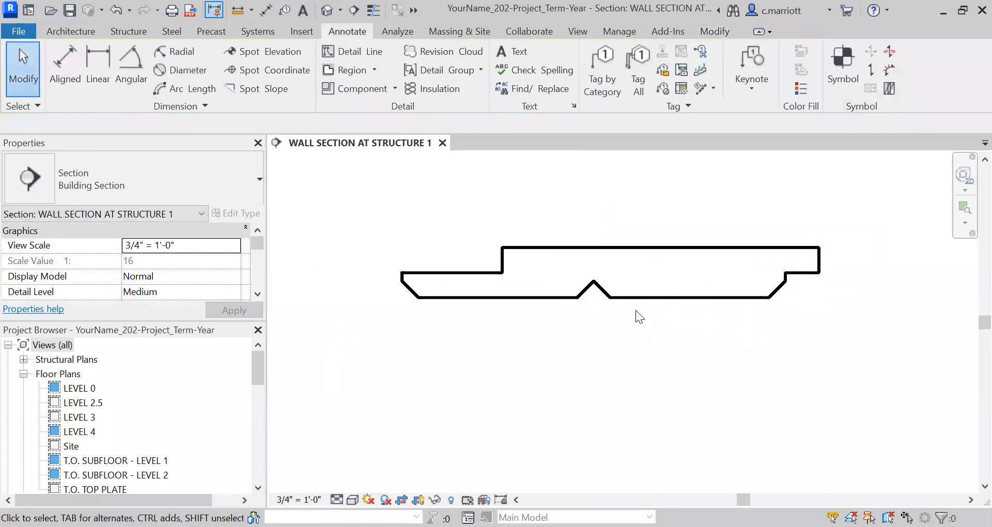
# - Measure the horizontal distance between the upper ends of the profile's left and right outer diagonals
pyautogui.scroll(3, 651, 303)
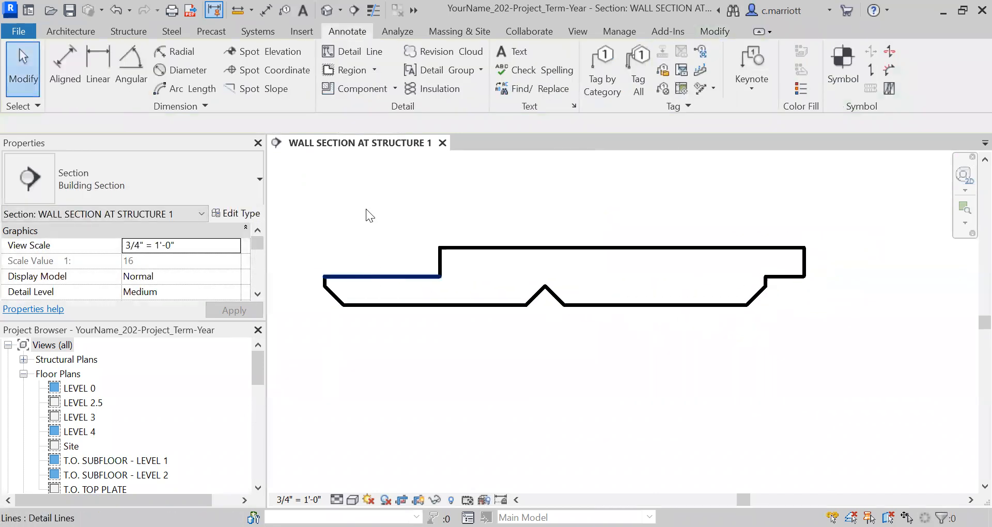
pyautogui.click(238, 10)
pyautogui.click(325, 285)
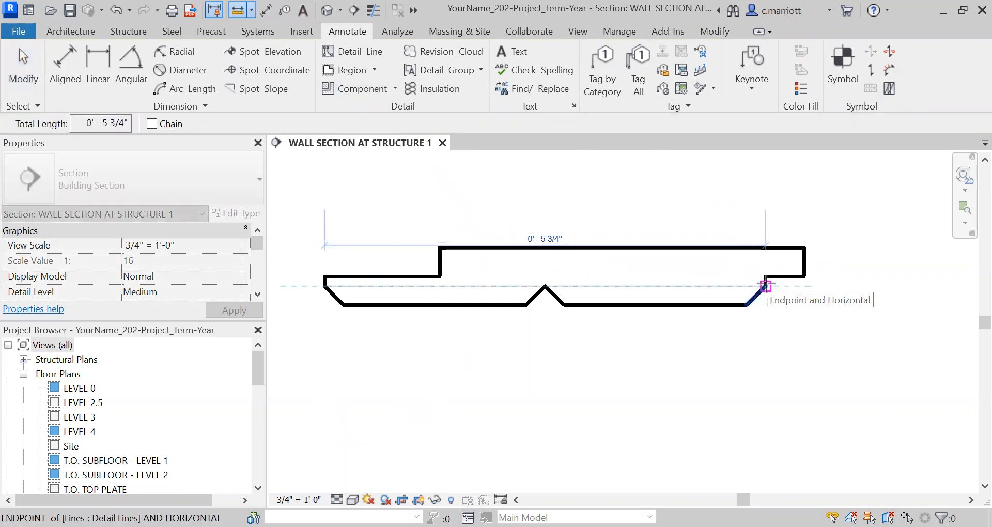
pyautogui.press('Escape')
pyautogui.press('Escape')
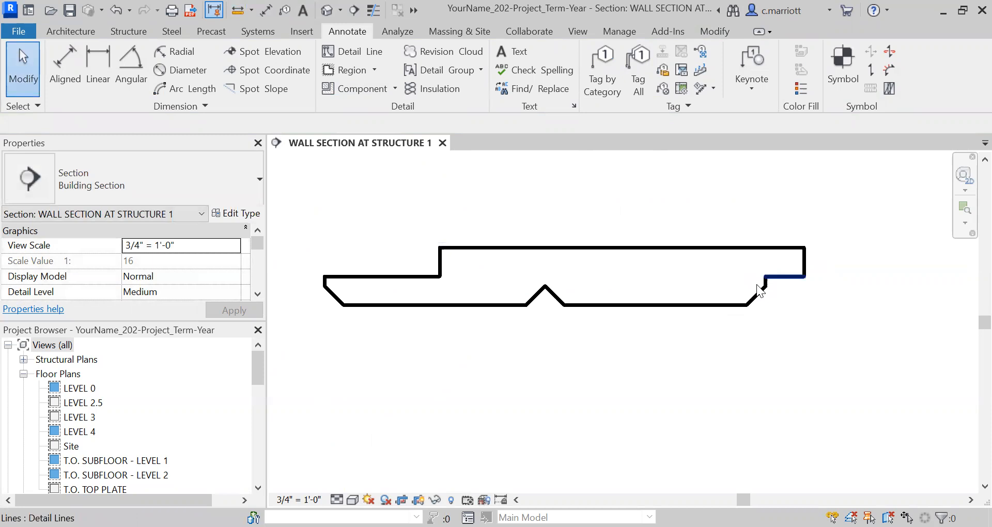
pyautogui.scroll(-2, 515, 275)
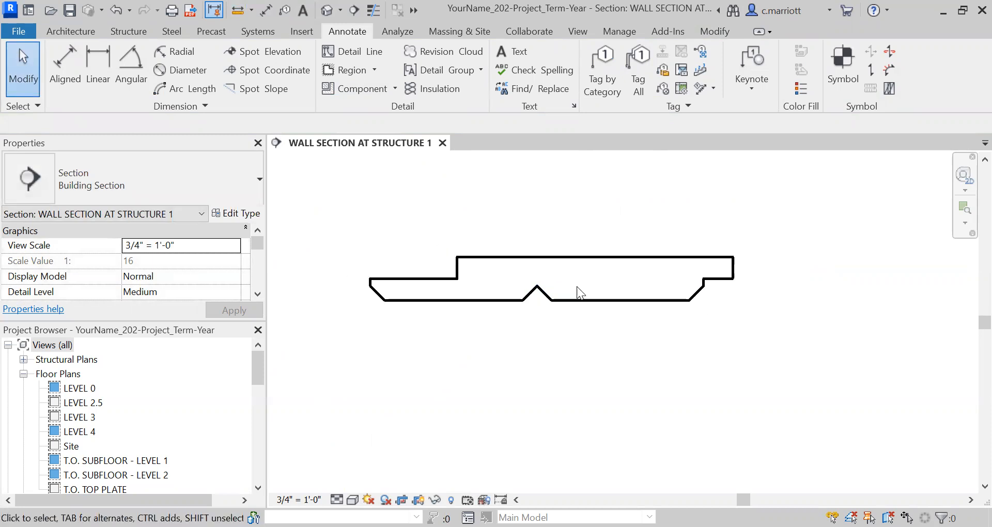
pyautogui.scroll(1, 666, 285)
pyautogui.scroll(1, 710, 286)
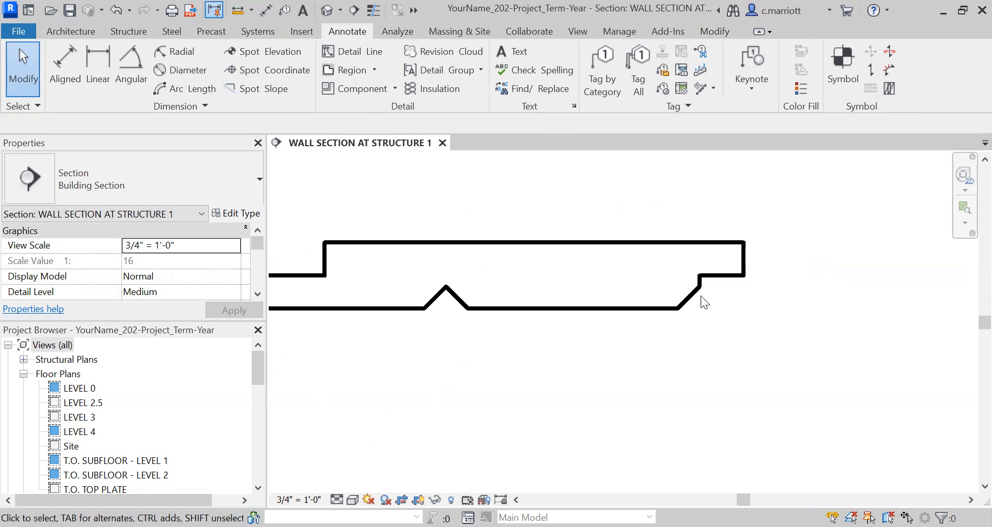
pyautogui.scroll(-2, 666, 285)
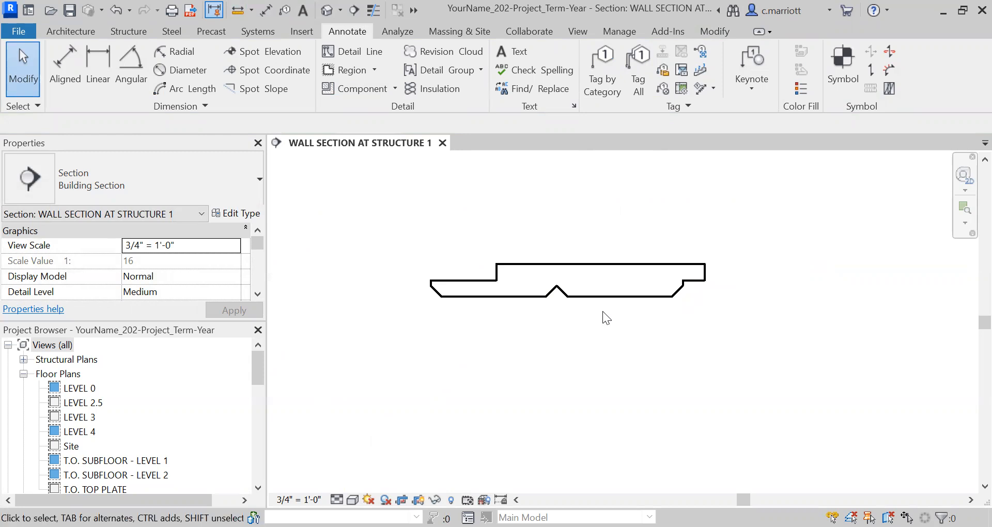
pyautogui.scroll(1, 604, 313)
pyautogui.scroll(2, 610, 306)
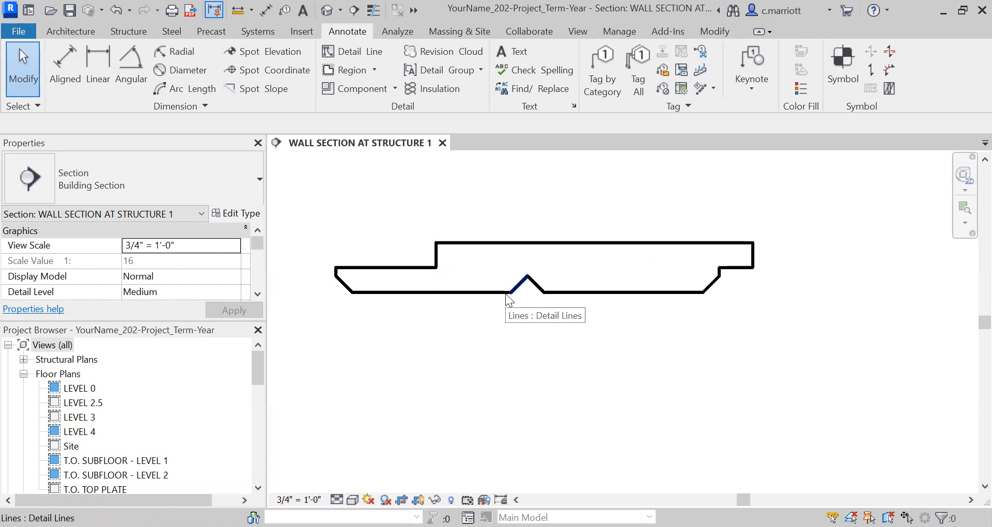
# - Create a detail group named "V-shiplap profile" from all the lines of the finished board profile
pyautogui.scroll(-5, 505, 294)
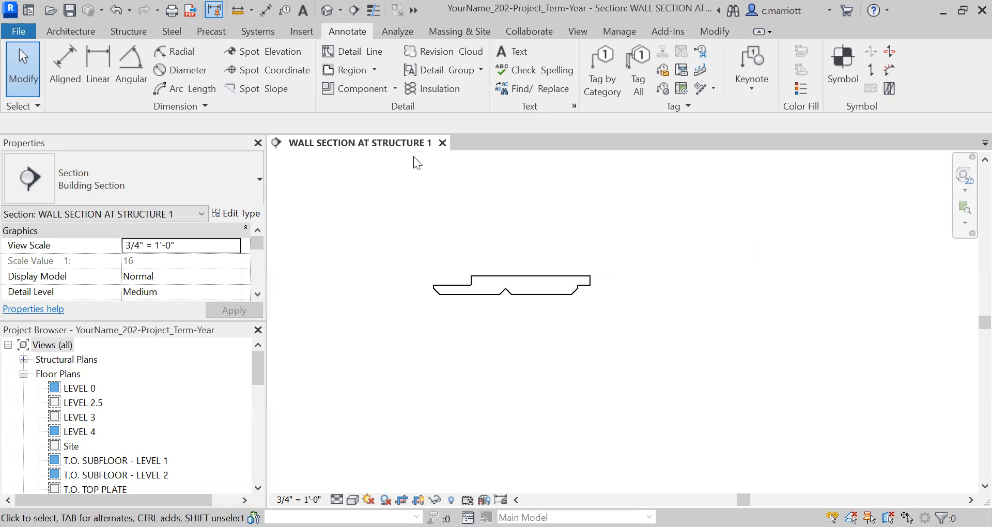
pyautogui.moveTo(396, 313); pyautogui.dragTo(608, 257)
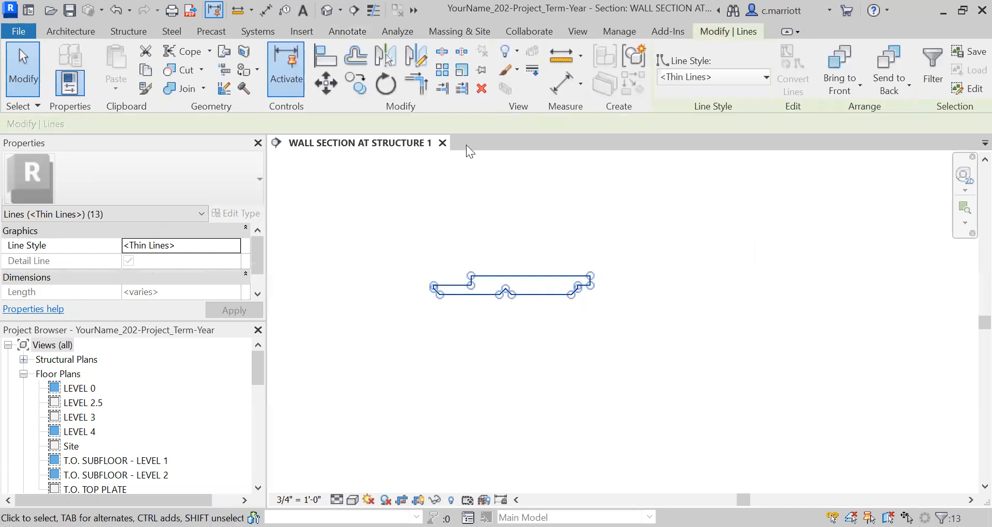
pyautogui.click(345, 32)
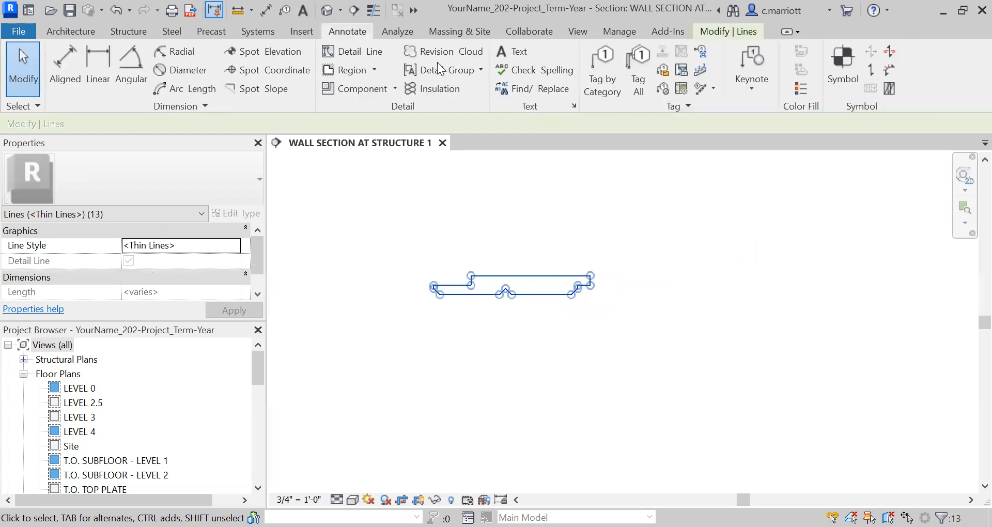
pyautogui.click(481, 70)
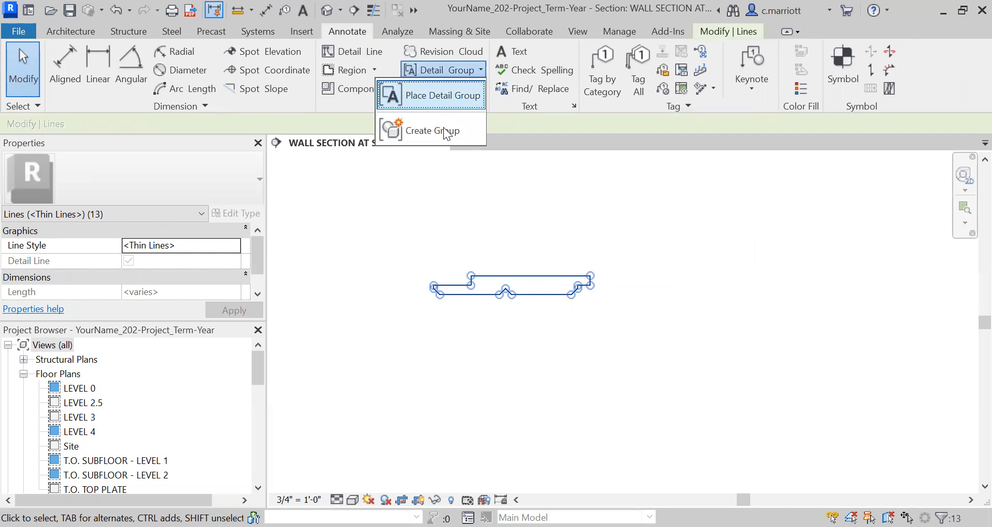
pyautogui.write('V-shiplap profile')
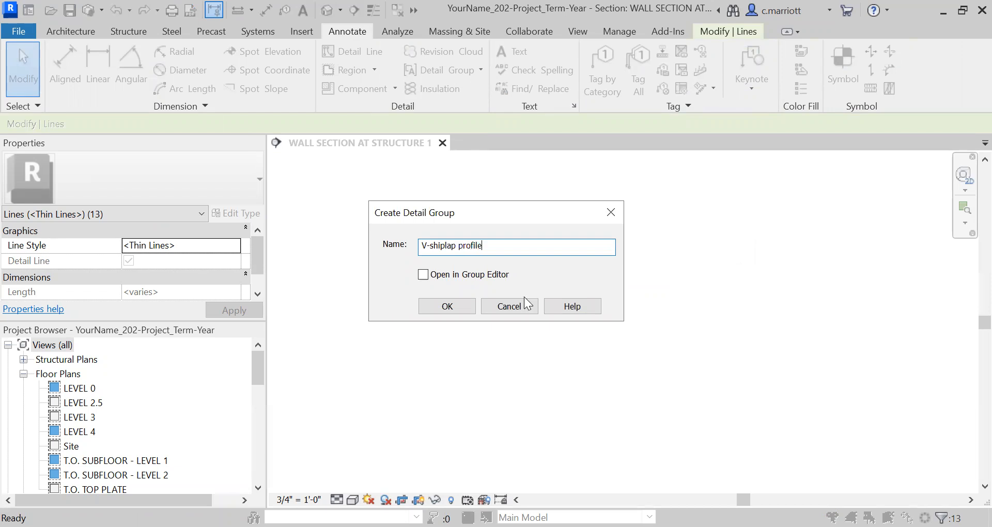
pyautogui.click(455, 309)
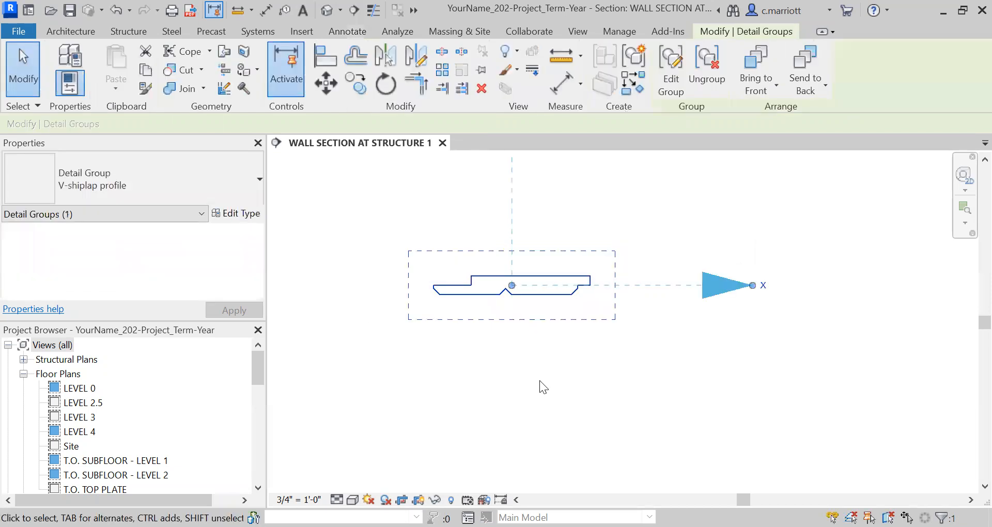
# - Rotate the V-shiplap profile group 90° counterclockwise so that the board stands upright
pyautogui.click(540, 379)
pyautogui.scroll(-4, 540, 382)
pyautogui.moveTo(546, 369); pyautogui.dragTo(483, 325, button='middle')
pyautogui.click(482, 284)
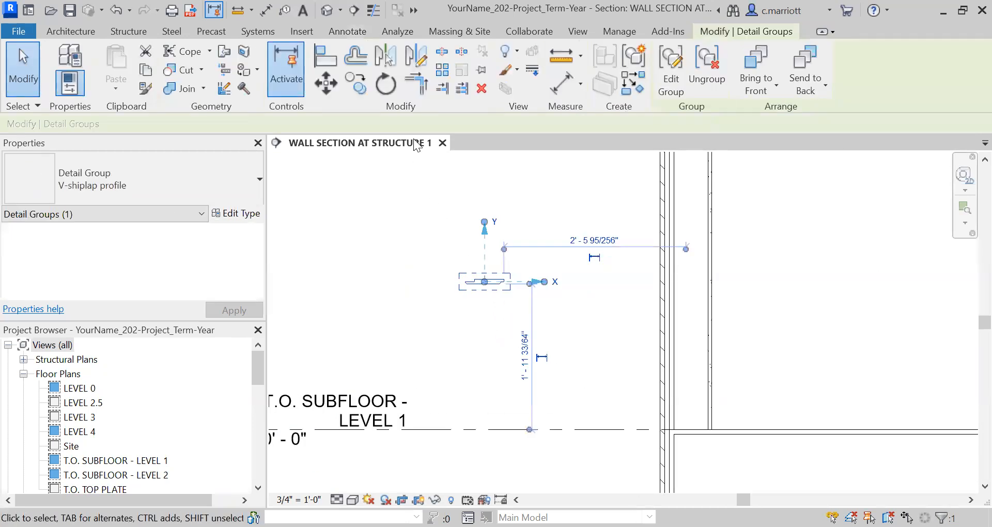
pyautogui.press('r')
pyautogui.press('o')
pyautogui.click(558, 283)
pyautogui.click(483, 244)
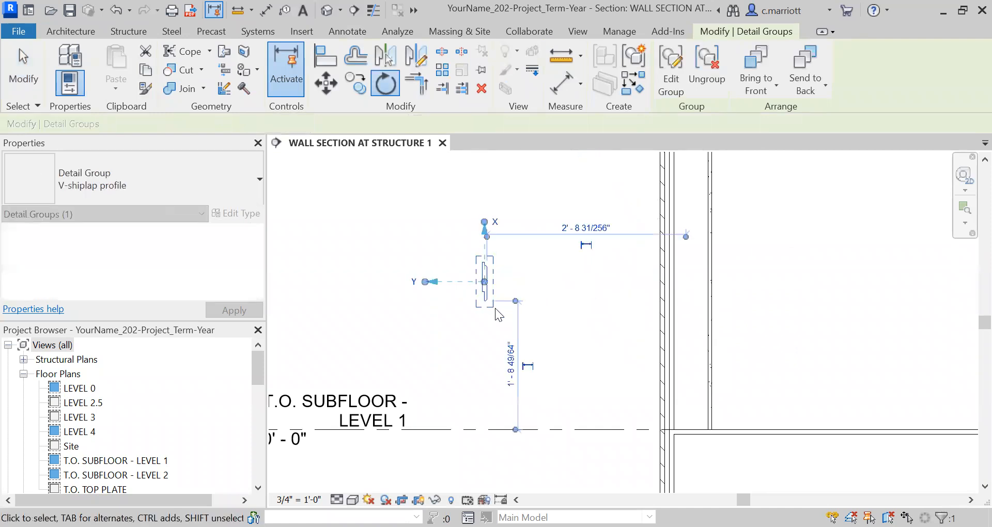
pyautogui.press('Escape')
# - Mirror the upright V-shiplap profile group about its flat back edge and delete the original group
pyautogui.scroll(3, 494, 266)
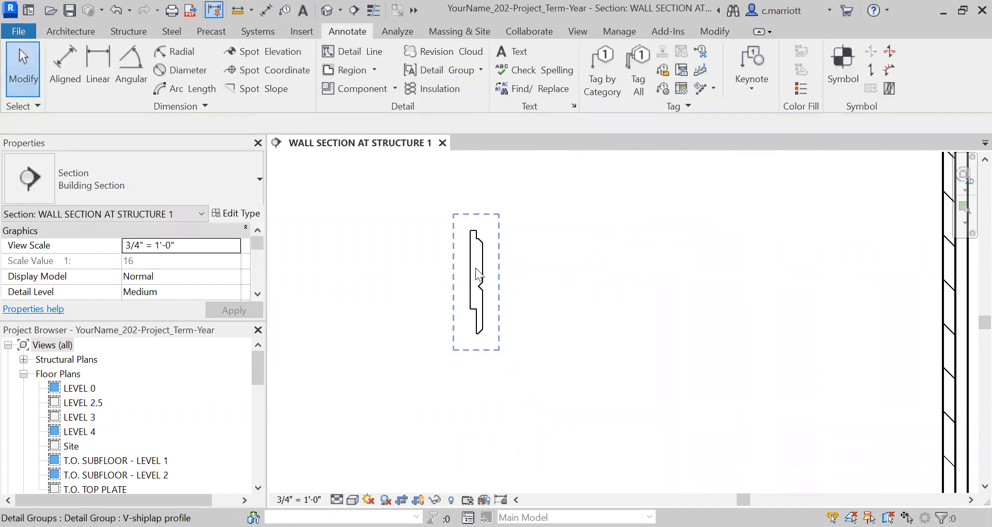
pyautogui.click(480, 273)
pyautogui.press('m')
pyautogui.press('v')
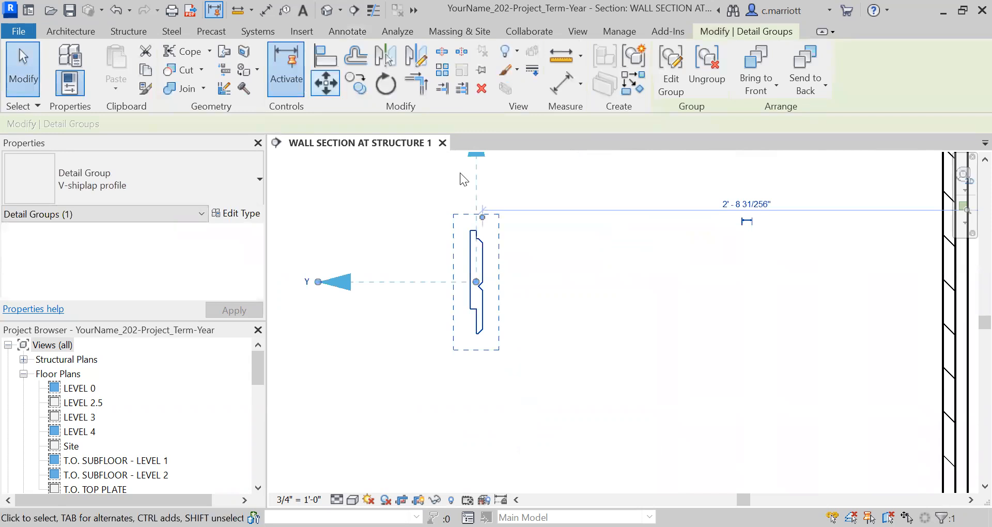
pyautogui.click(470, 233)
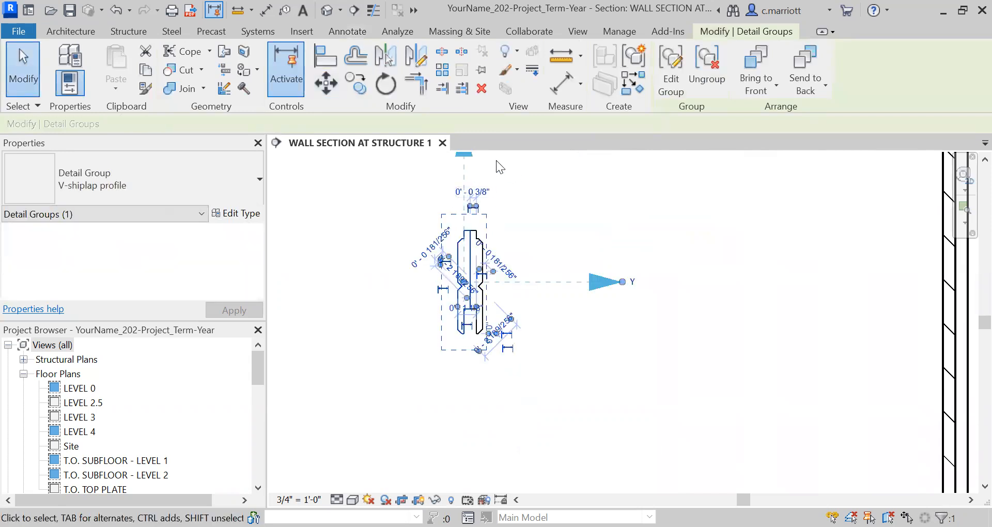
pyautogui.click(496, 161)
pyautogui.click(483, 261)
pyautogui.press('Delete')
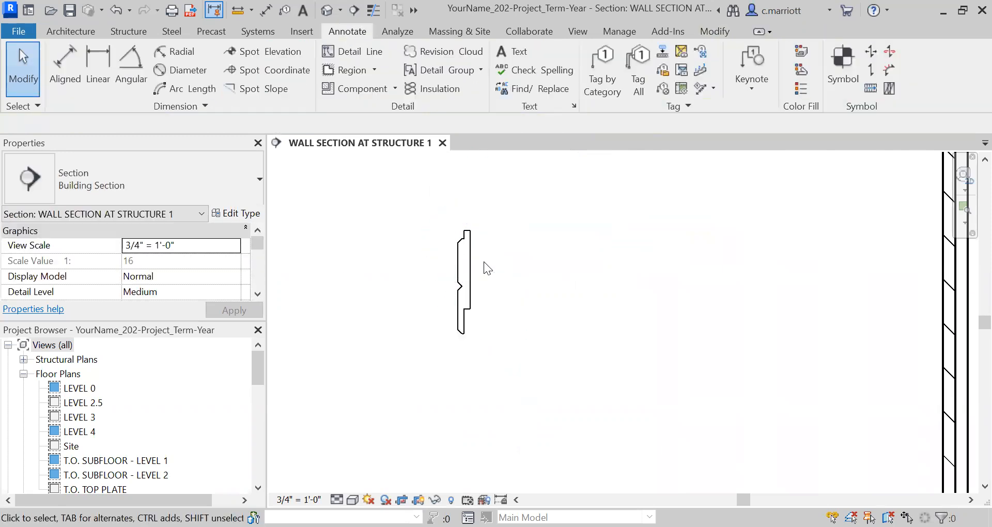
# - Move the V-shiplap group by its back lower shoulder corner to the bottom inner corner of the exterior wall's siding layer
pyautogui.scroll(-2, 481, 302)
pyautogui.moveTo(480, 306); pyautogui.dragTo(443, 265, button='middle')
pyautogui.scroll(2, 439, 274)
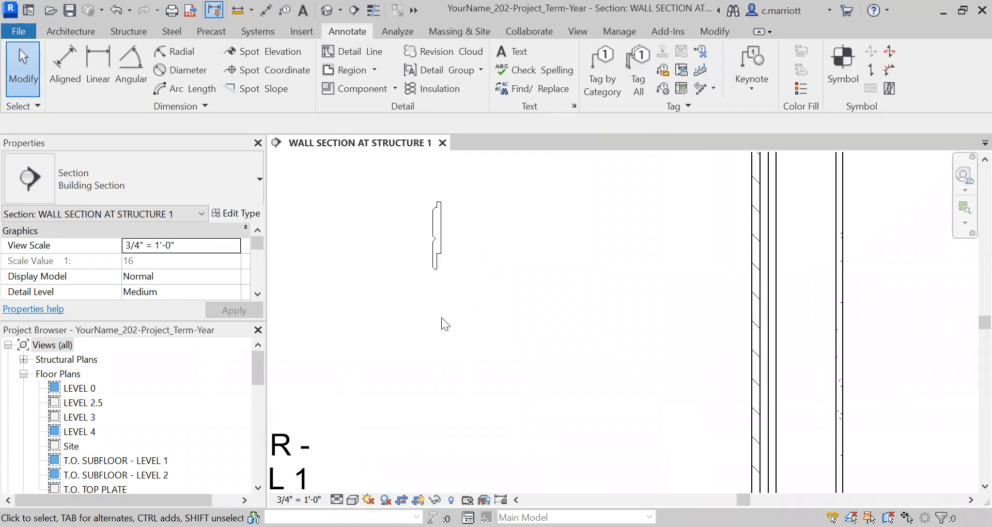
pyautogui.scroll(1, 437, 291)
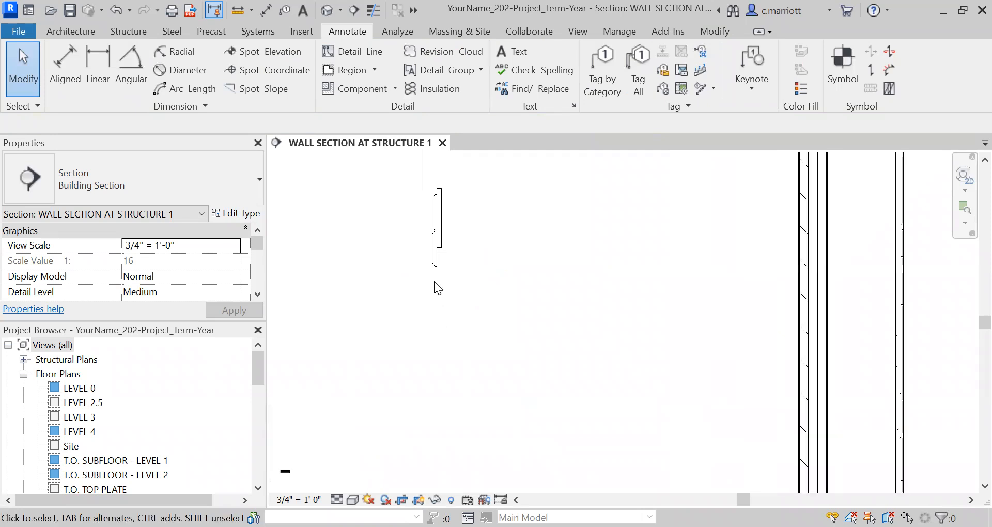
pyautogui.click(431, 239)
pyautogui.scroll(-1, 488, 333)
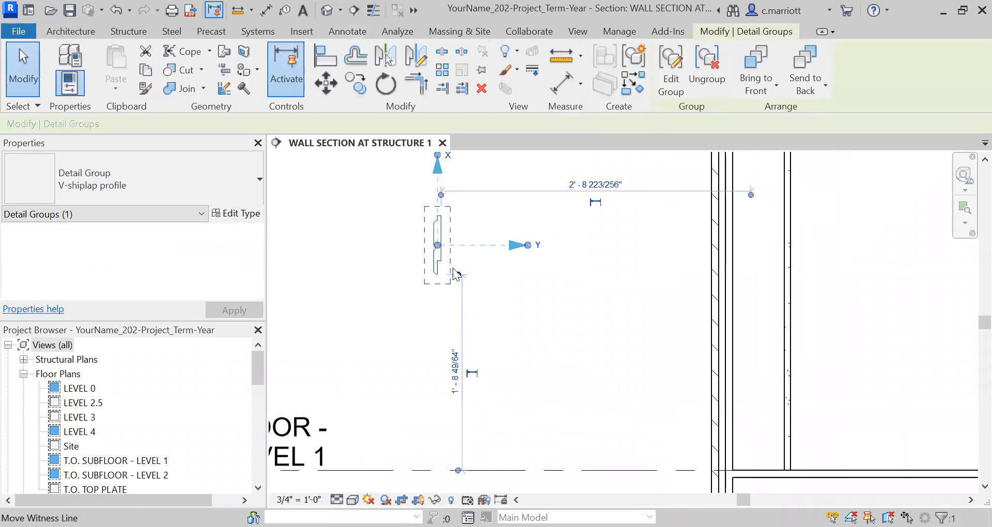
pyautogui.scroll(1, 440, 215)
pyautogui.press('m')
pyautogui.press('v')
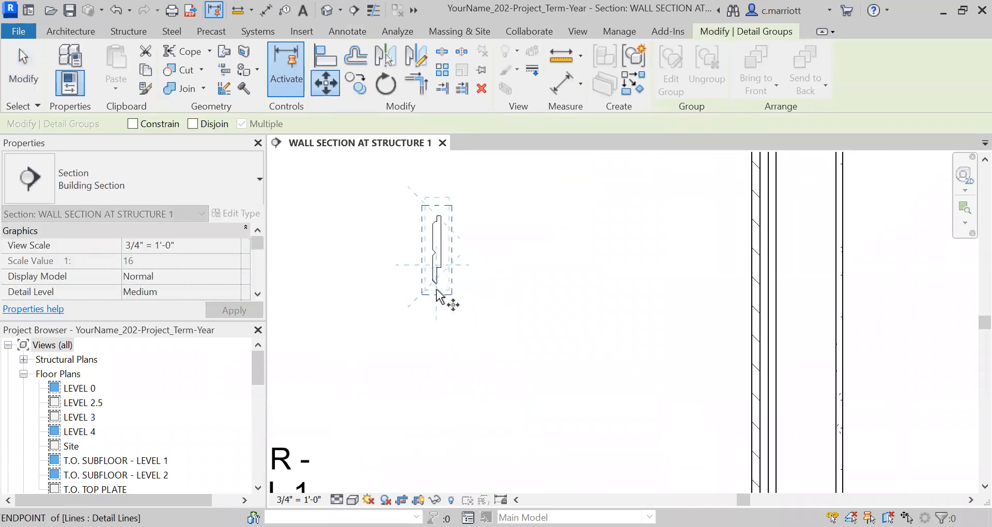
pyautogui.click(440, 265)
pyautogui.scroll(-1, 534, 347)
pyautogui.moveTo(492, 329); pyautogui.dragTo(346, 186, button='middle')
pyautogui.moveTo(537, 412); pyautogui.dragTo(454, 222, button='middle')
pyautogui.scroll(2, 504, 333)
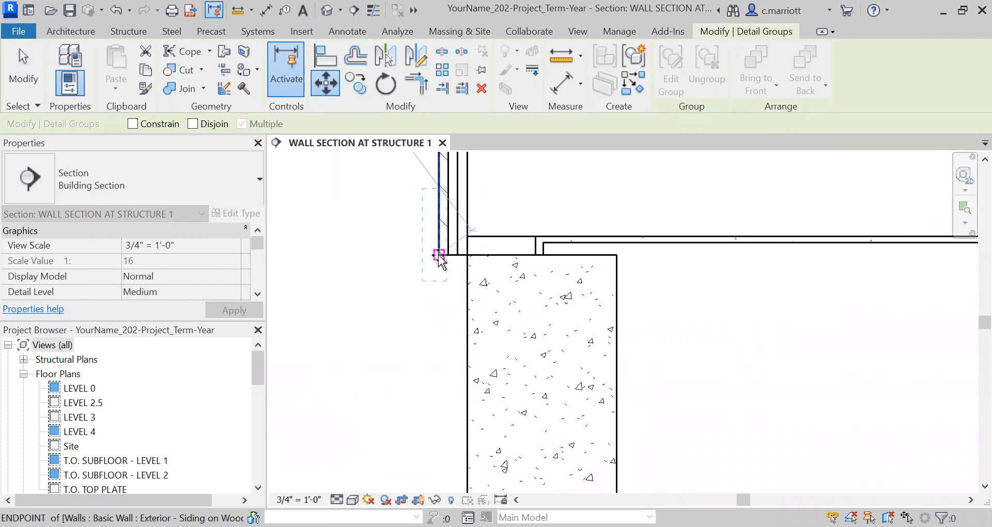
pyautogui.click(448, 260)
pyautogui.moveTo(448, 261); pyautogui.dragTo(461, 307, button='middle')
pyautogui.press('Escape')
pyautogui.scroll(2, 460, 319)
pyautogui.scroll(2, 445, 317)
pyautogui.click(449, 318)
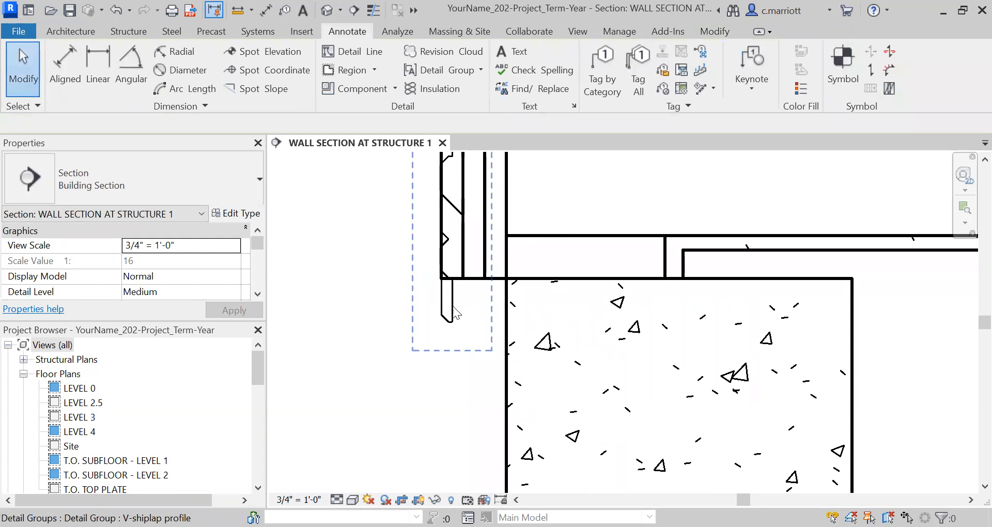
pyautogui.click(453, 308)
pyautogui.scroll(-3, 426, 331)
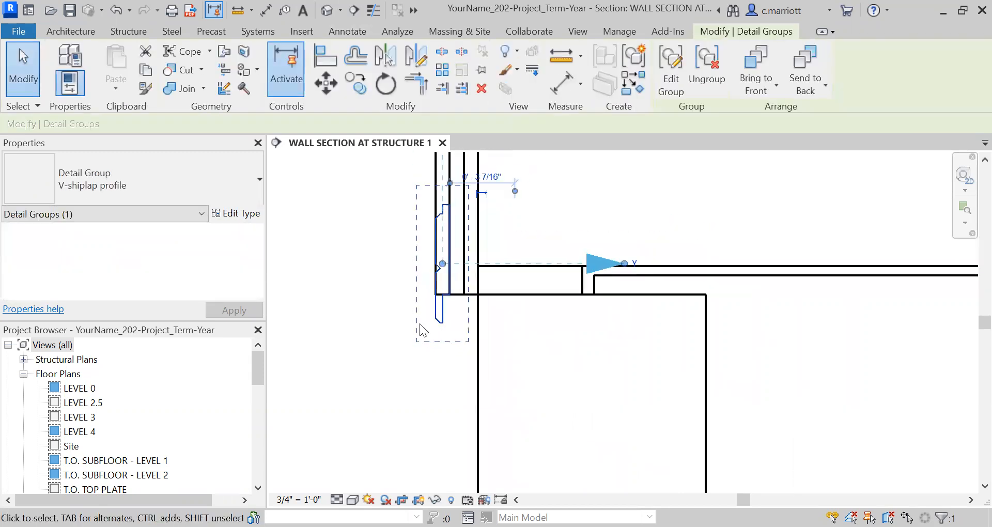
pyautogui.press('Escape')
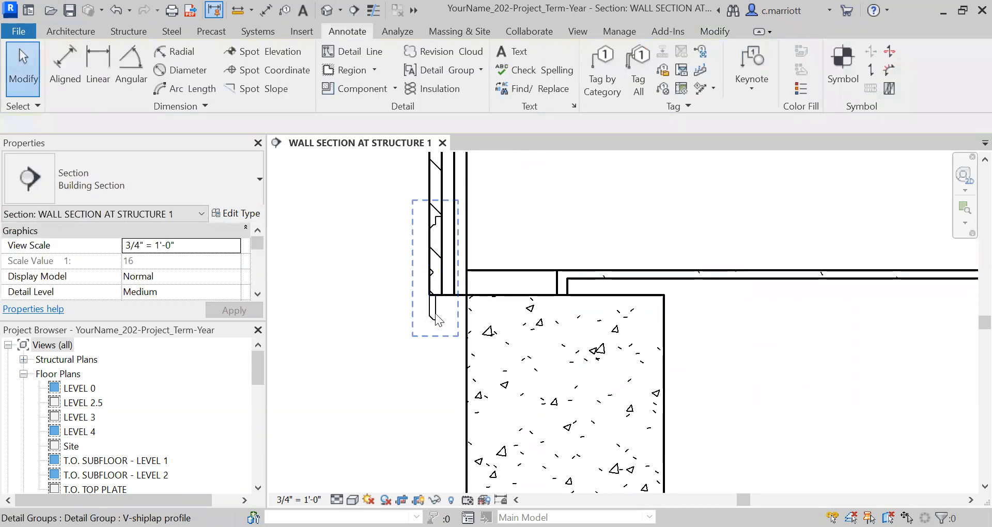
# - Move the V-shiplap profile group horizontally about 4" to the left, clear of the wall's exterior face
pyautogui.click(432, 324)
pyautogui.press('m')
pyautogui.press('v')
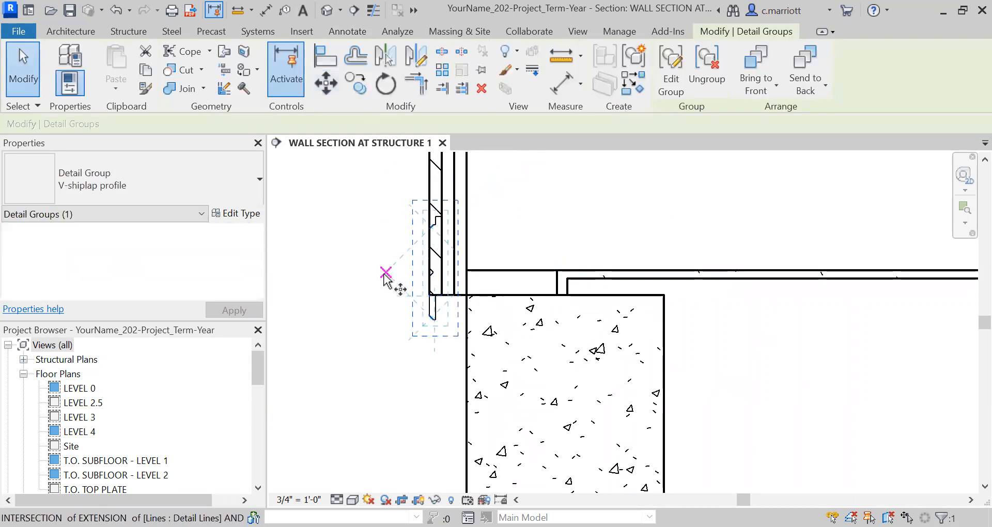
pyautogui.click(387, 274)
pyautogui.click(321, 275)
pyautogui.press('Escape')
pyautogui.scroll(2, 356, 294)
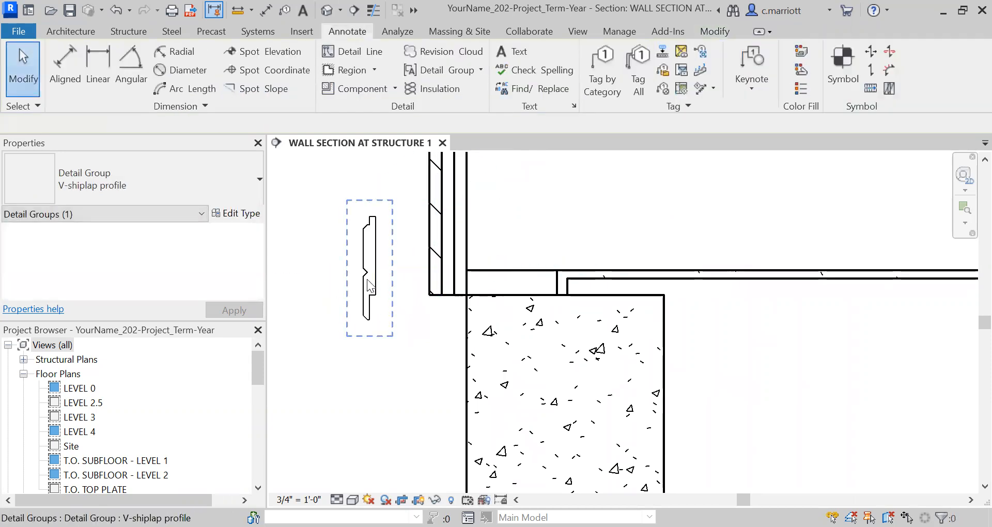
pyautogui.click(372, 267)
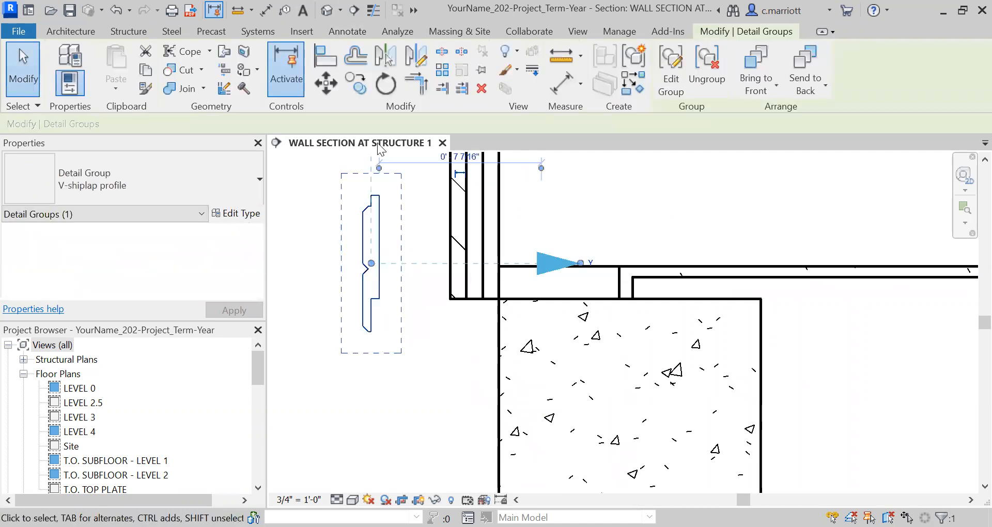
pyautogui.click(346, 32)
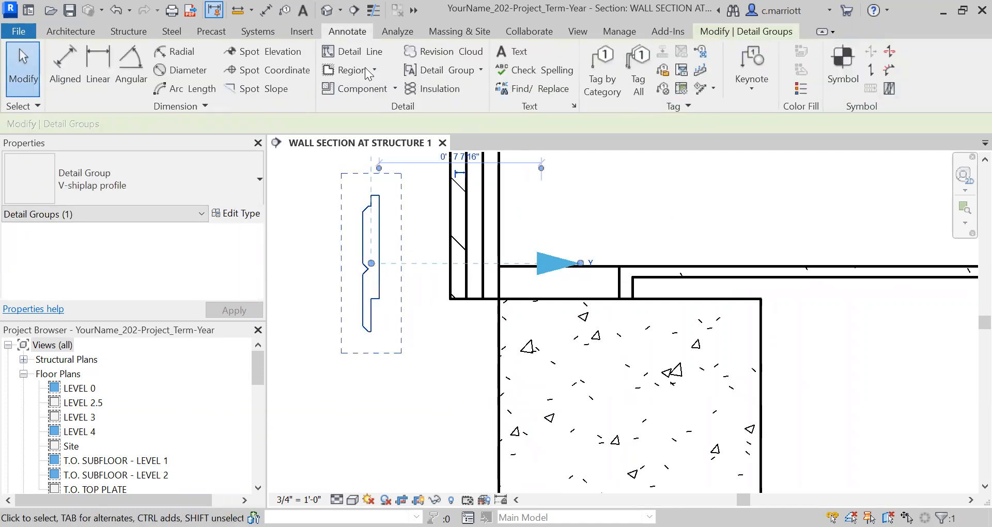
pyautogui.click(480, 70)
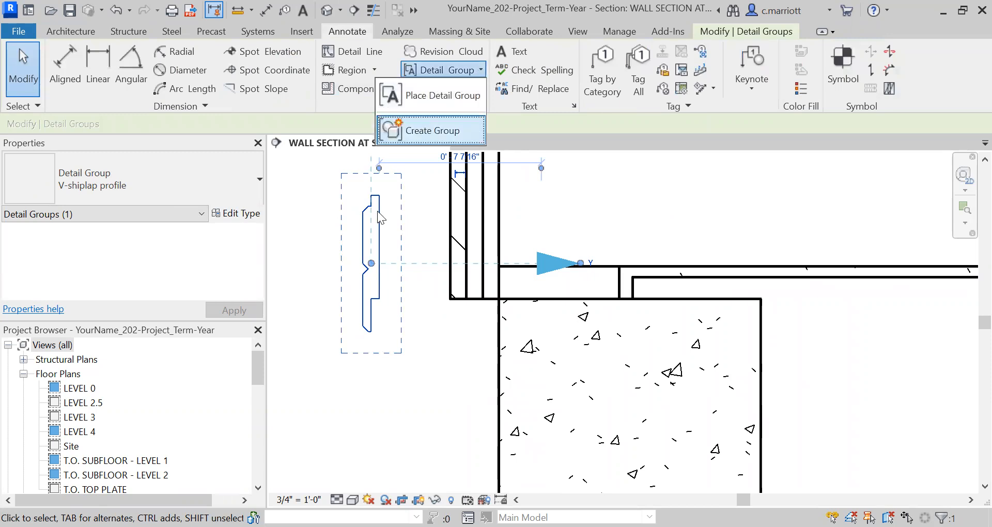
pyautogui.click(380, 238)
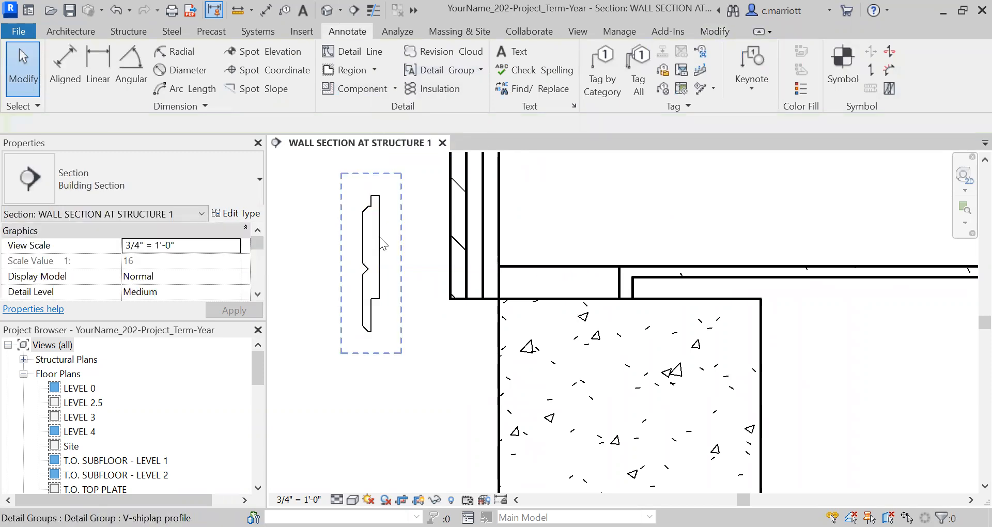
# - Open the upright V-shiplap profile detail group for editing
pyautogui.rightClick(381, 243)
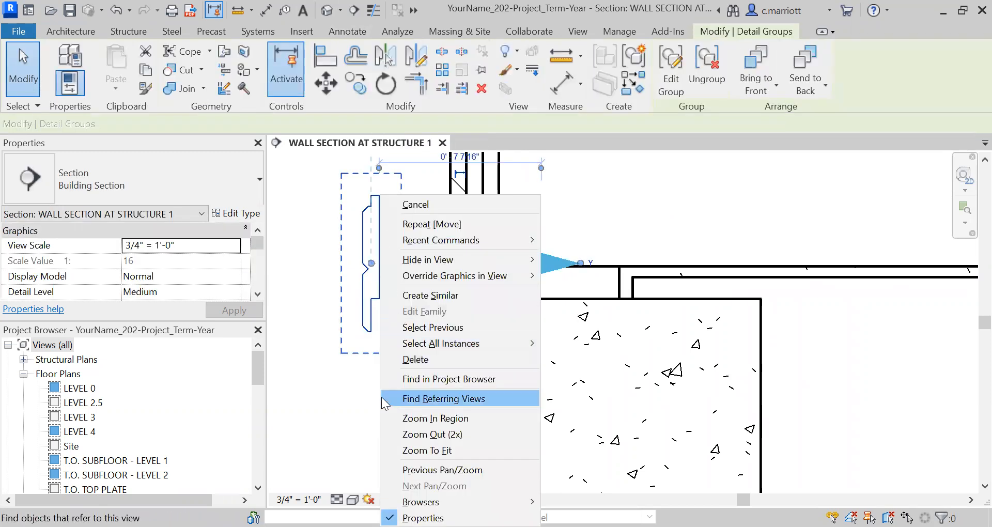
pyautogui.click(307, 305)
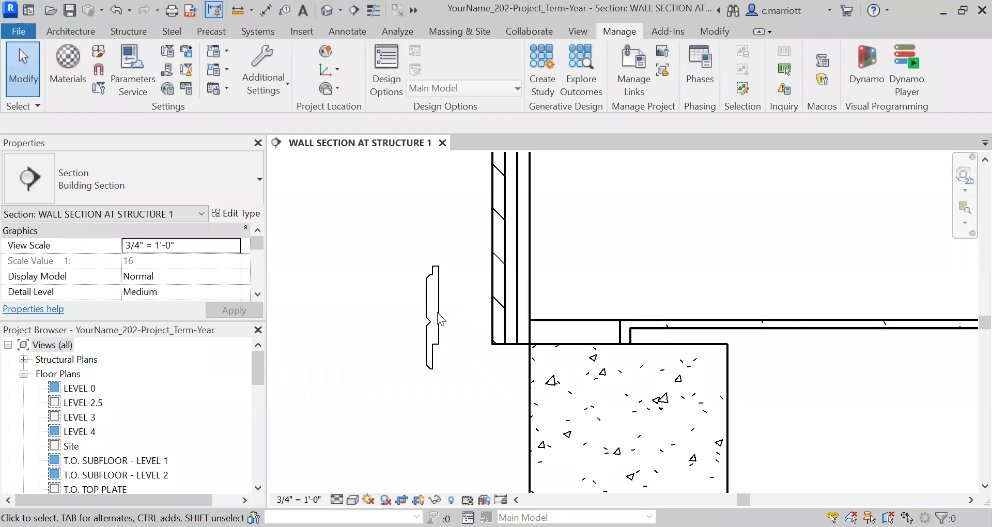
pyautogui.click(440, 321)
pyautogui.scroll(2, 455, 318)
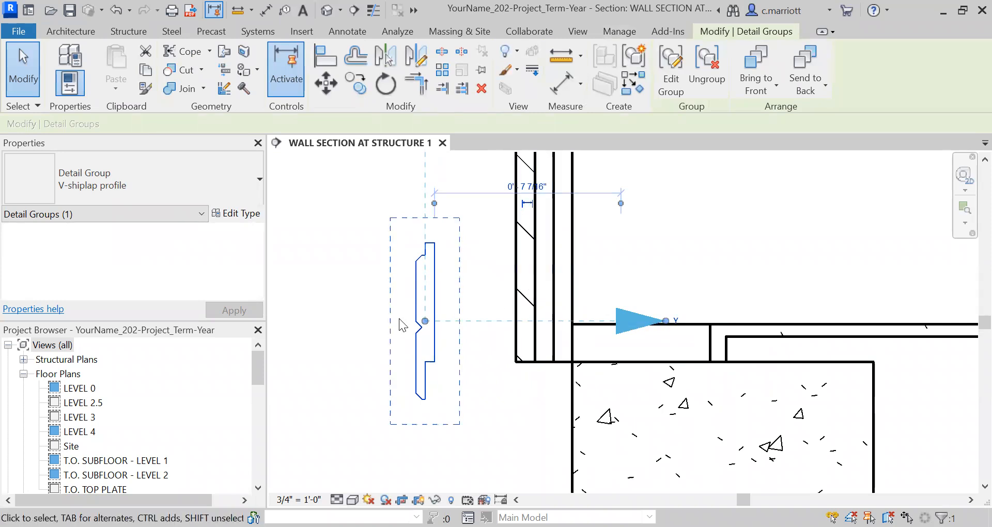
pyautogui.click(478, 321)
pyautogui.scroll(2, 449, 309)
pyautogui.click(426, 304)
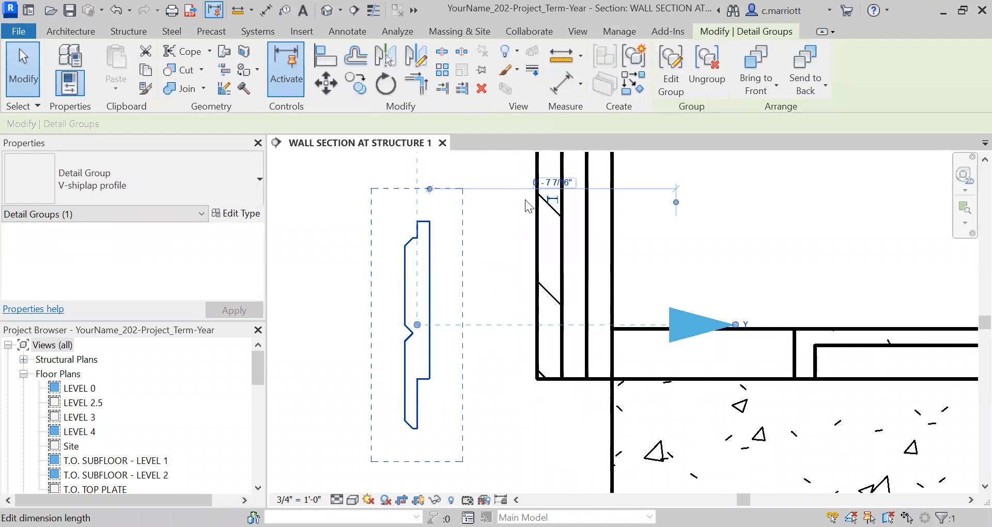
pyautogui.press('e')
pyautogui.press('g')
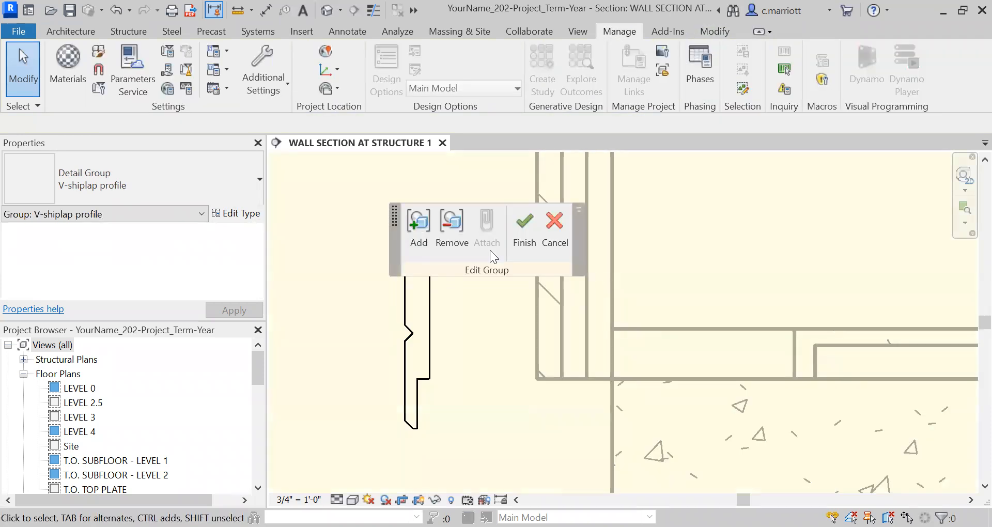
# - Create a rectangular masking region with invisible lines spanning the full width and height of the V-shiplap profile
pyautogui.click(348, 27)
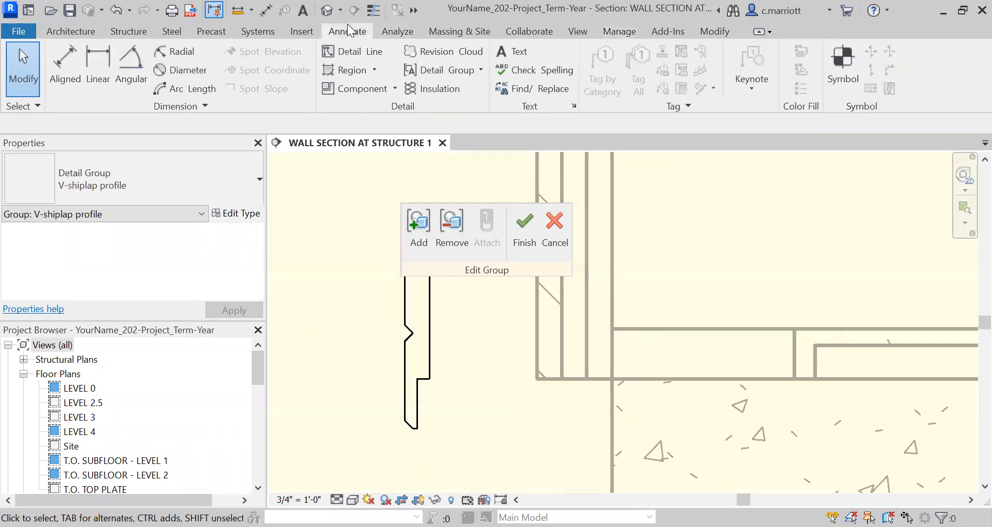
pyautogui.click(374, 70)
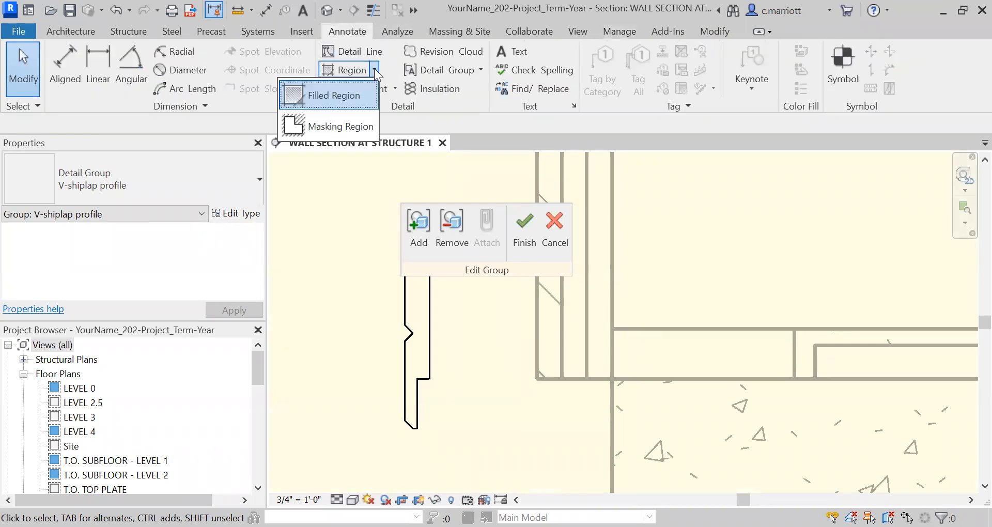
pyautogui.click(341, 127)
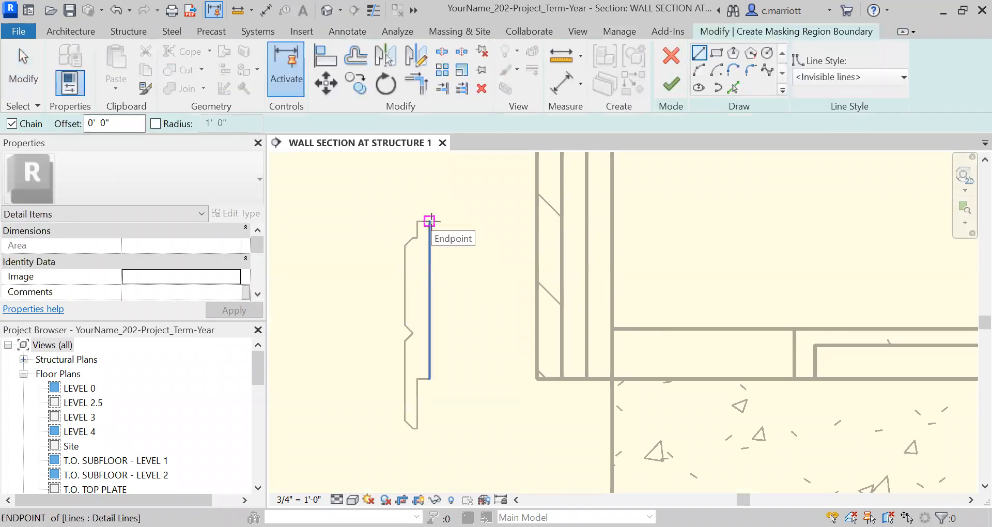
pyautogui.click(429, 221)
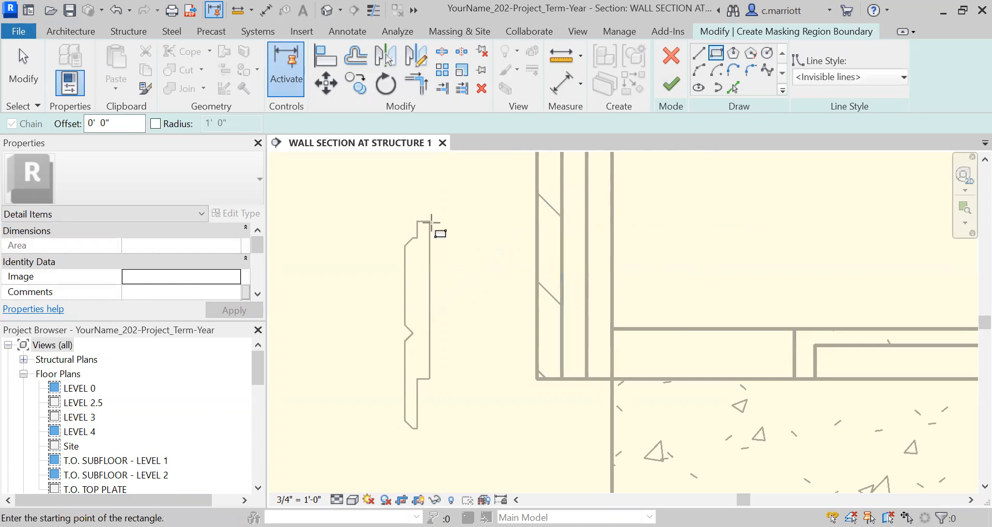
pyautogui.click(430, 221)
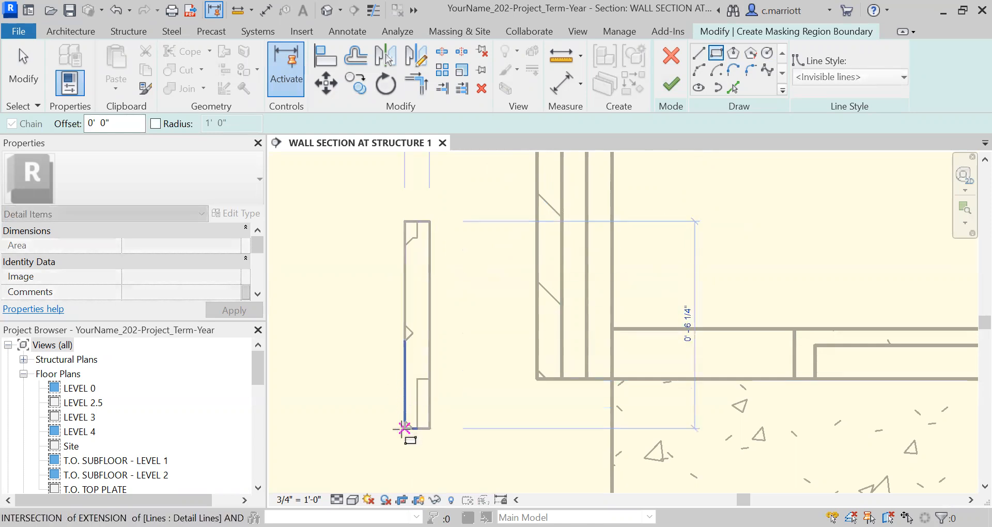
pyautogui.click(405, 428)
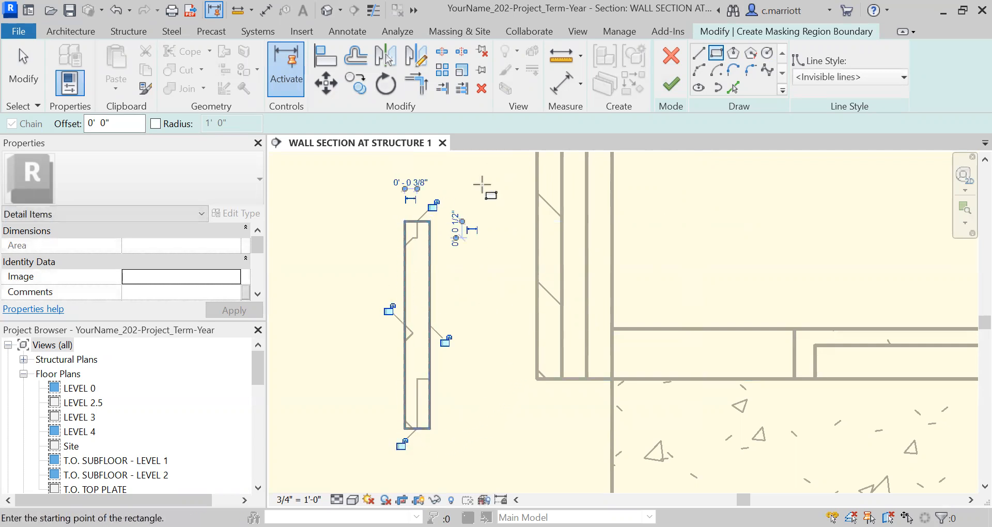
pyautogui.click(672, 90)
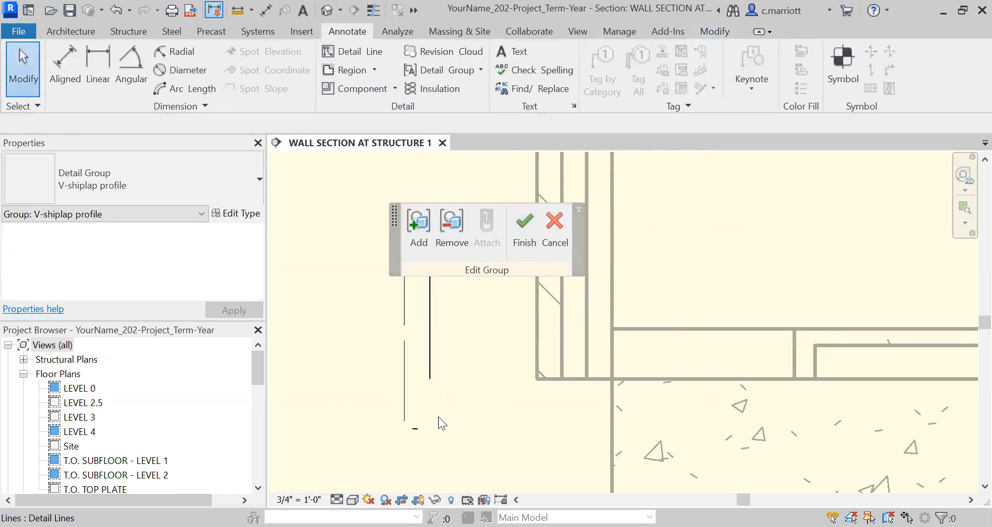
# - Undo the accidental stretch of the masking region's lower edge and finish the region's boundary again
pyautogui.click(416, 433)
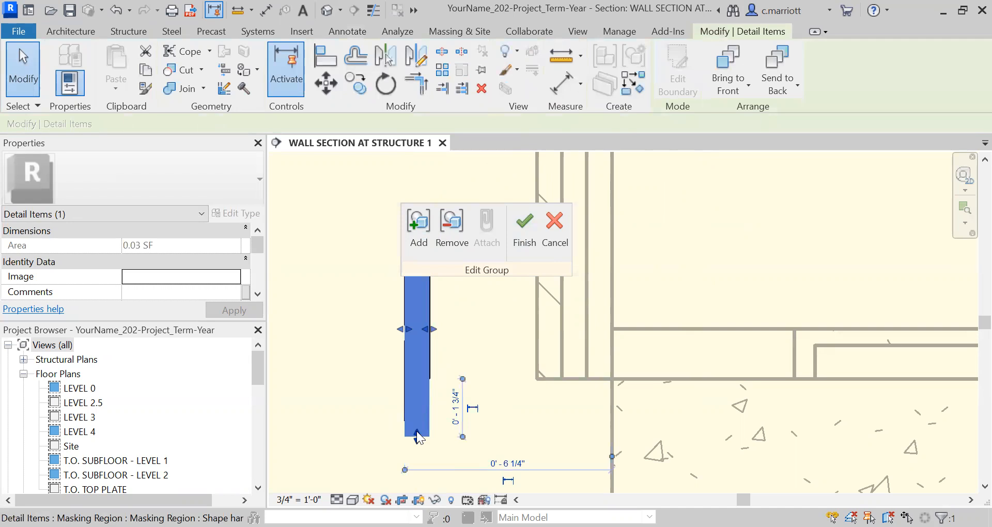
pyautogui.press('Escape')
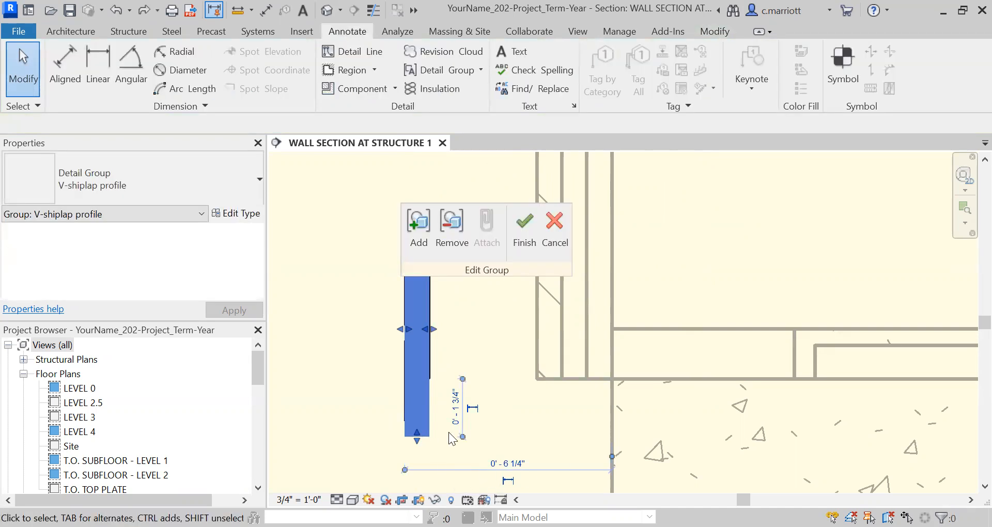
pyautogui.hotkey('ctrl', 'z')
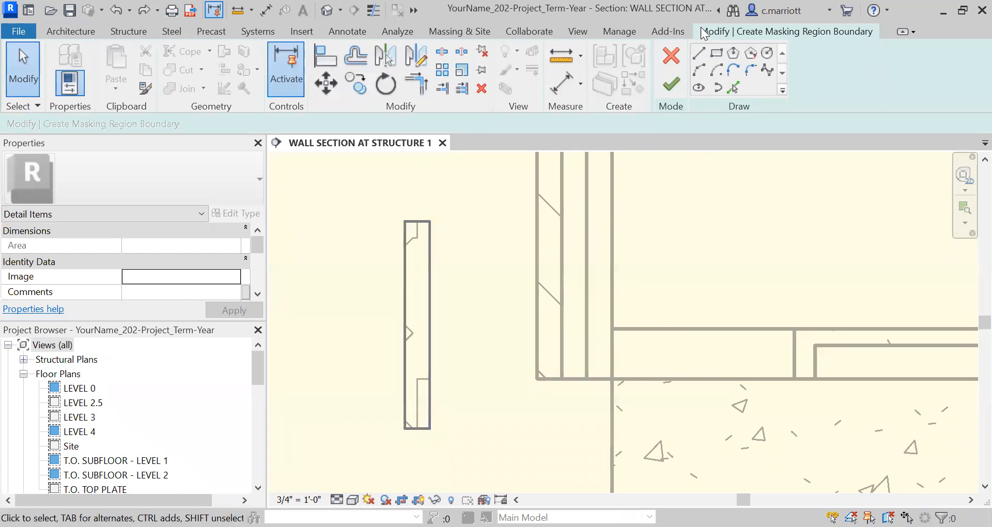
pyautogui.click(671, 85)
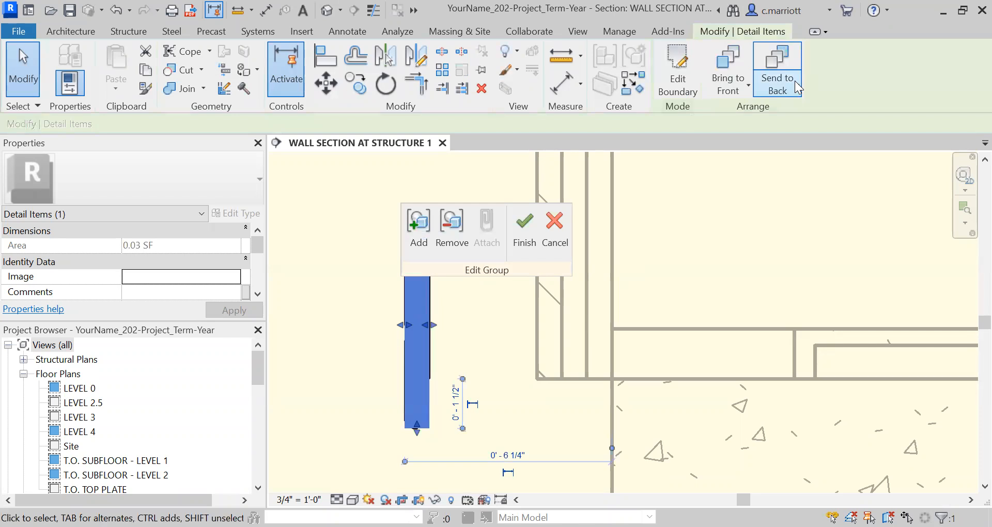
# - Send the masking region to the back, behind the profile's detail lines, and finish editing the group
pyautogui.click(798, 88)
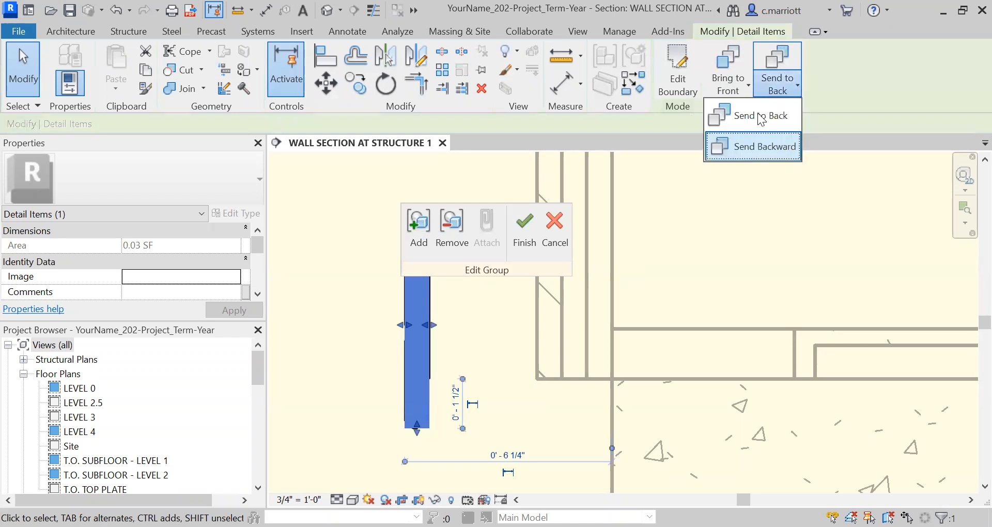
pyautogui.click(354, 284)
pyautogui.click(426, 334)
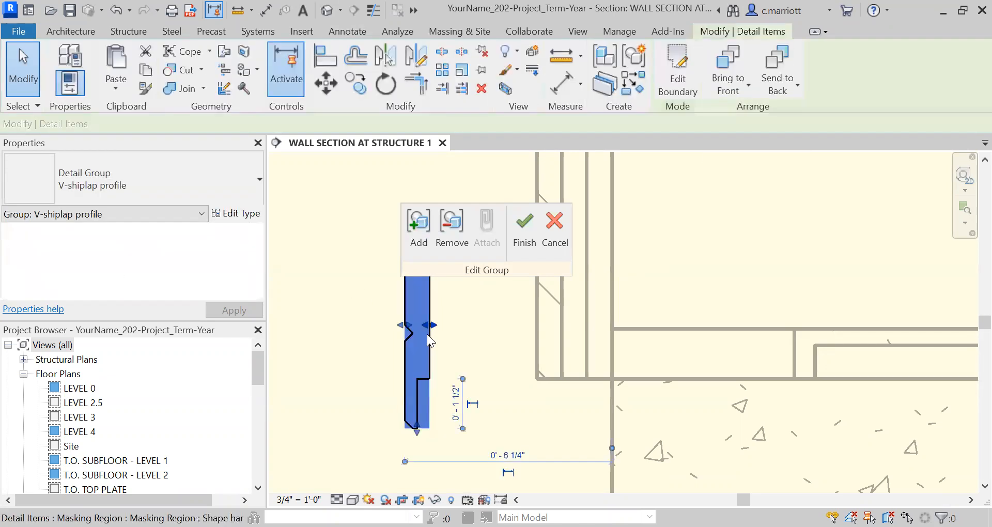
pyautogui.click(462, 333)
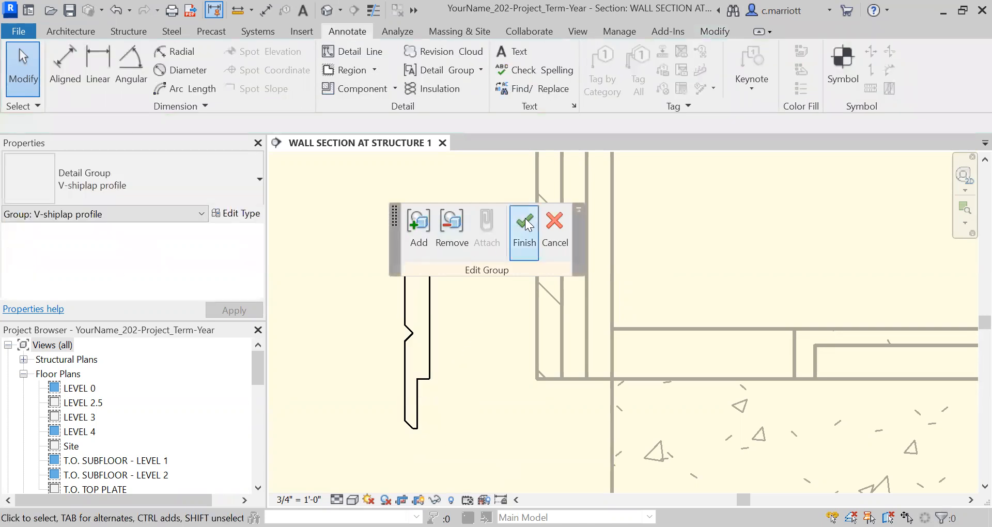
pyautogui.click(320, 208)
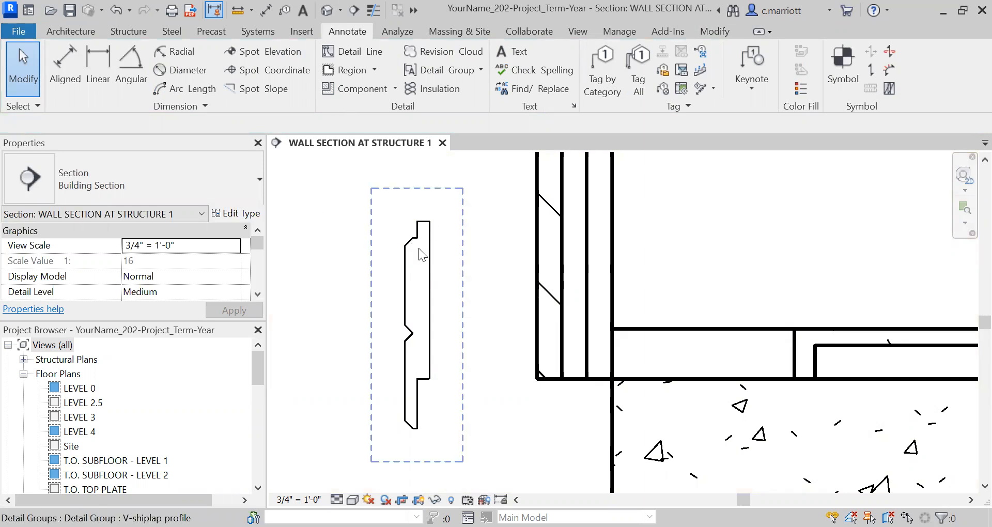
# - Start a Wood 1 filled region with invisible lines and trace the top edge and front side of the profile's upper tongue
pyautogui.click(374, 71)
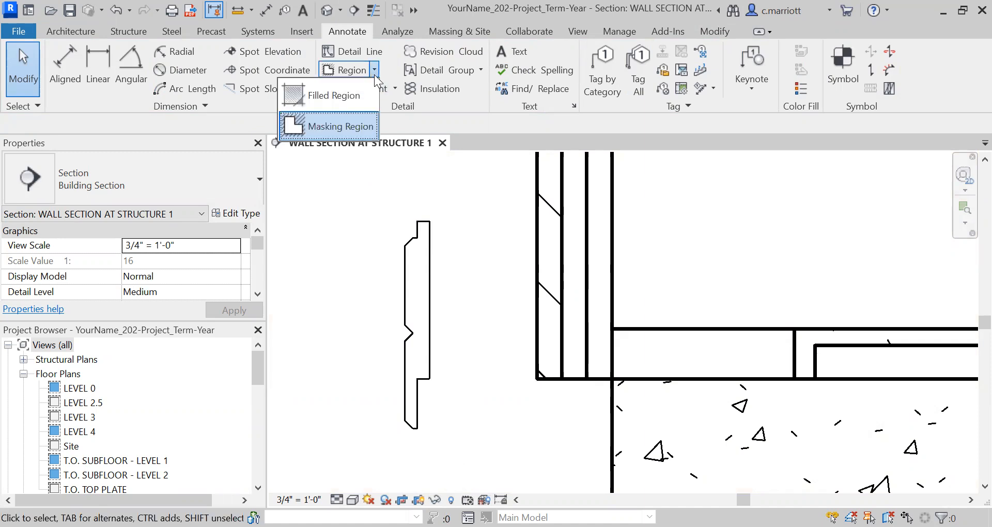
pyautogui.click(342, 94)
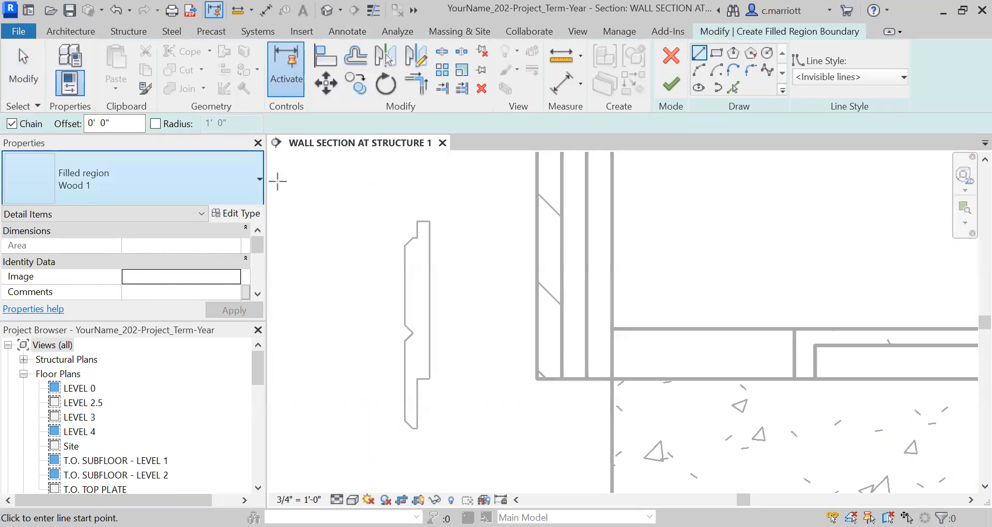
pyautogui.click(129, 178)
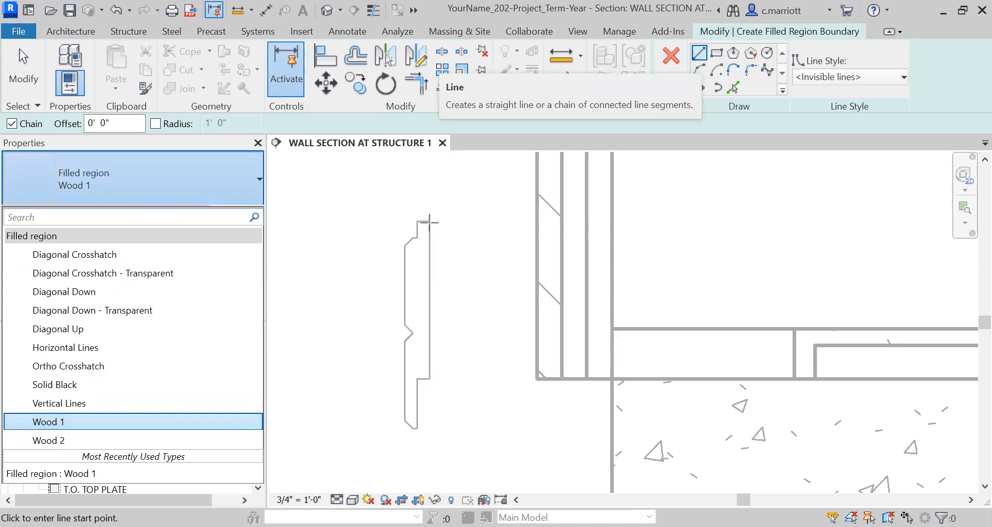
pyautogui.click(417, 221)
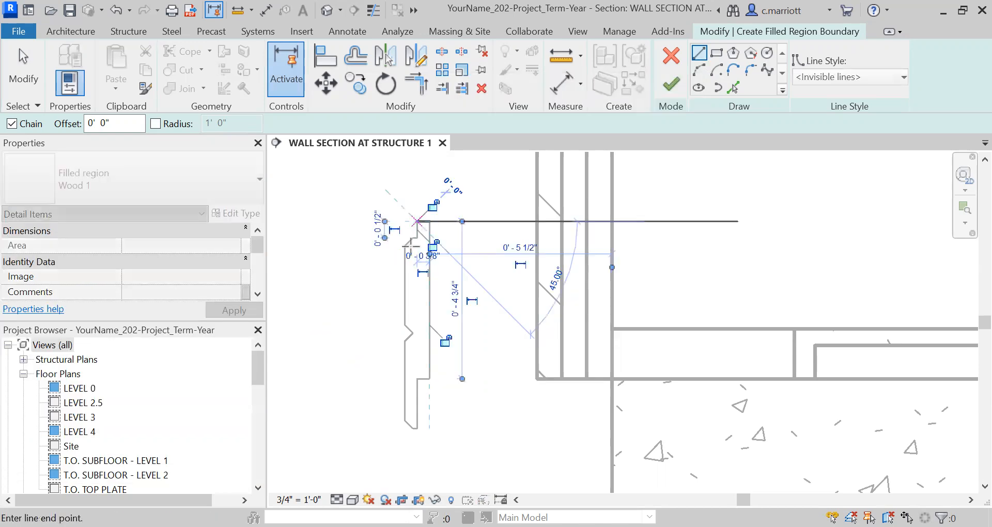
pyautogui.click(417, 238)
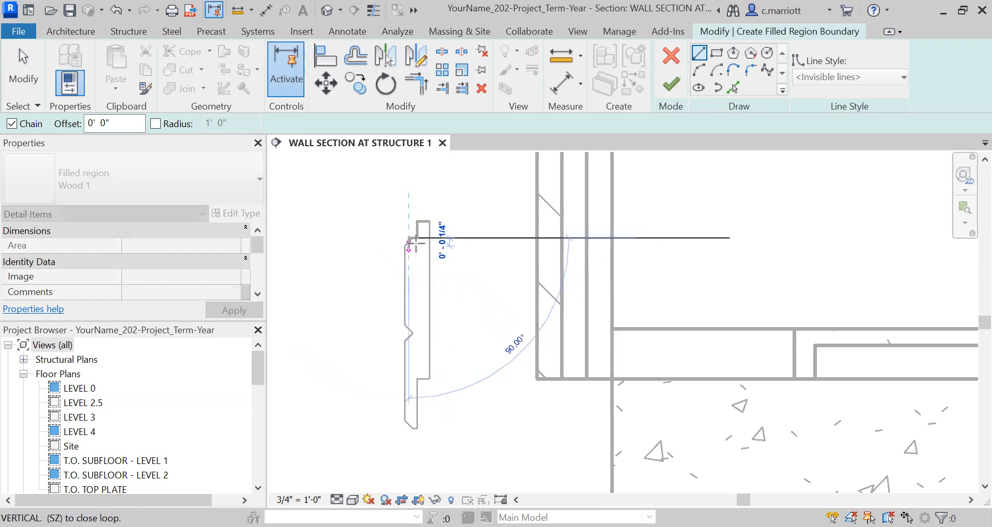
# - Adjust the region's horizontal shoulder segment to end at the upper bevel's corner, making it 1/8" long
pyautogui.scroll(4, 412, 235)
pyautogui.scroll(2, 413, 240)
pyautogui.press('Escape')
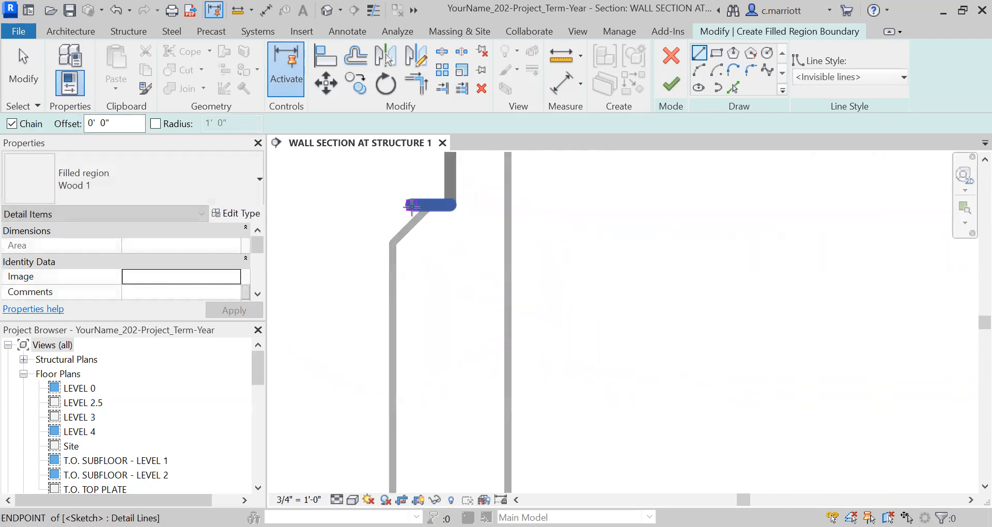
pyautogui.press('Escape')
pyautogui.click(414, 207)
pyautogui.moveTo(411, 205); pyautogui.dragTo(431, 205)
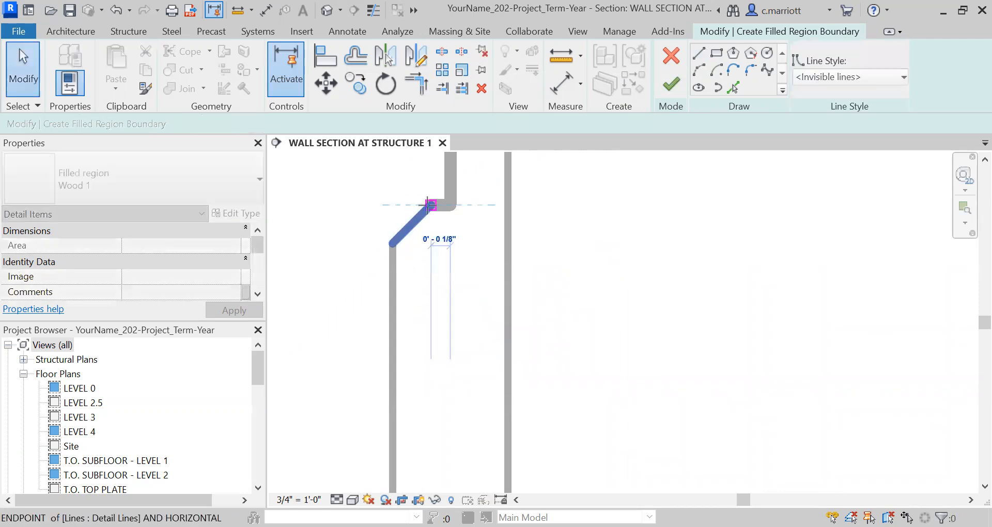
# - Trace the filled region's boundary along the upper bevel and down the front face, following the V-groove to the lower bevel
pyautogui.click(698, 53)
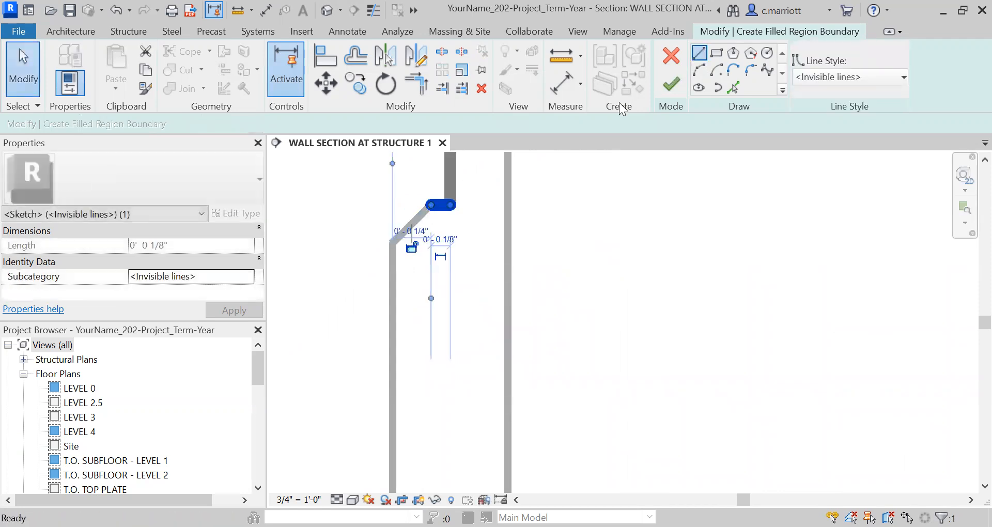
pyautogui.click(429, 205)
pyautogui.scroll(-1, 382, 249)
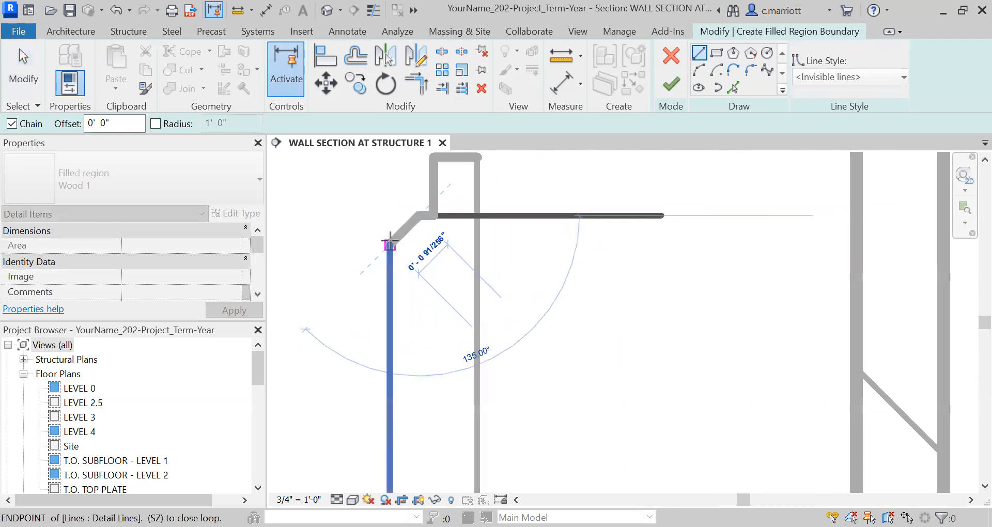
pyautogui.click(390, 240)
pyautogui.scroll(-5, 381, 269)
pyautogui.moveTo(376, 370); pyautogui.dragTo(357, 253, button='middle')
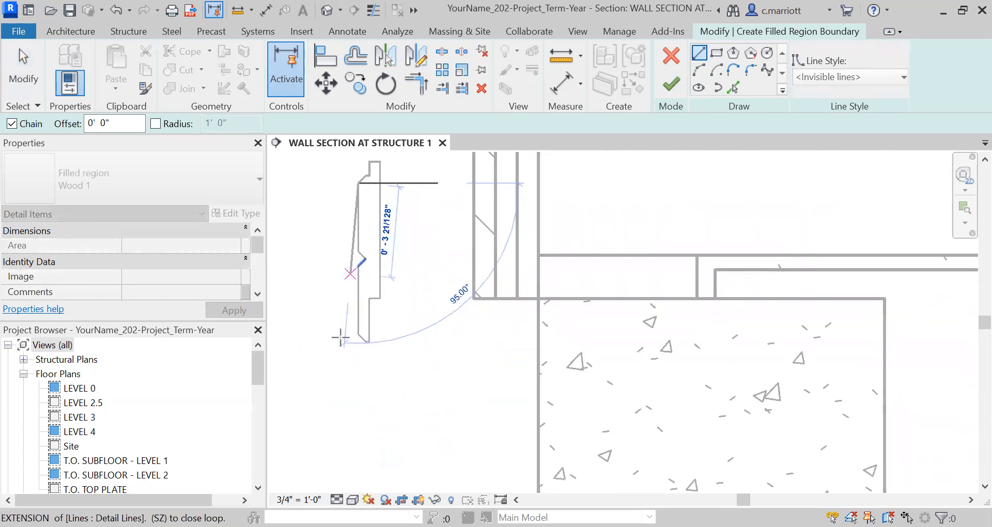
pyautogui.scroll(2, 357, 343)
pyautogui.click(359, 205)
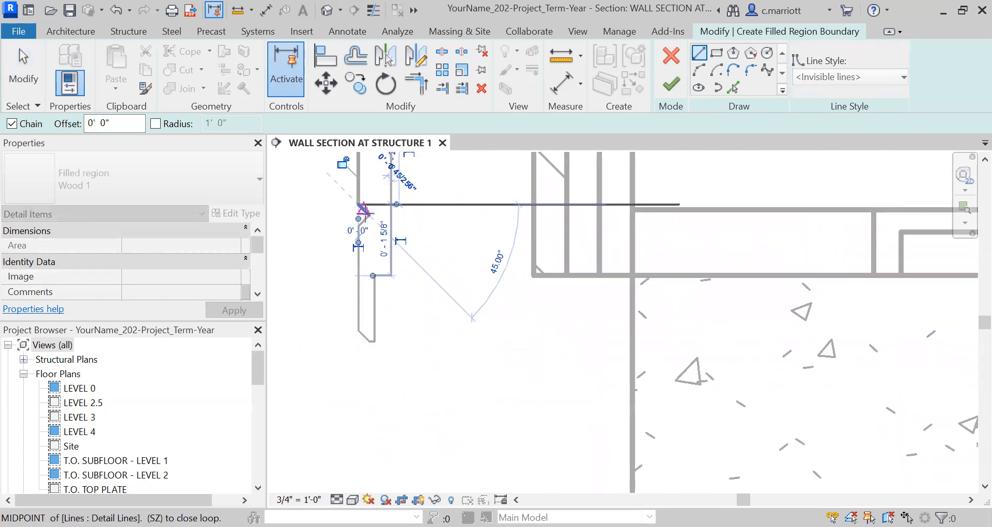
pyautogui.click(370, 214)
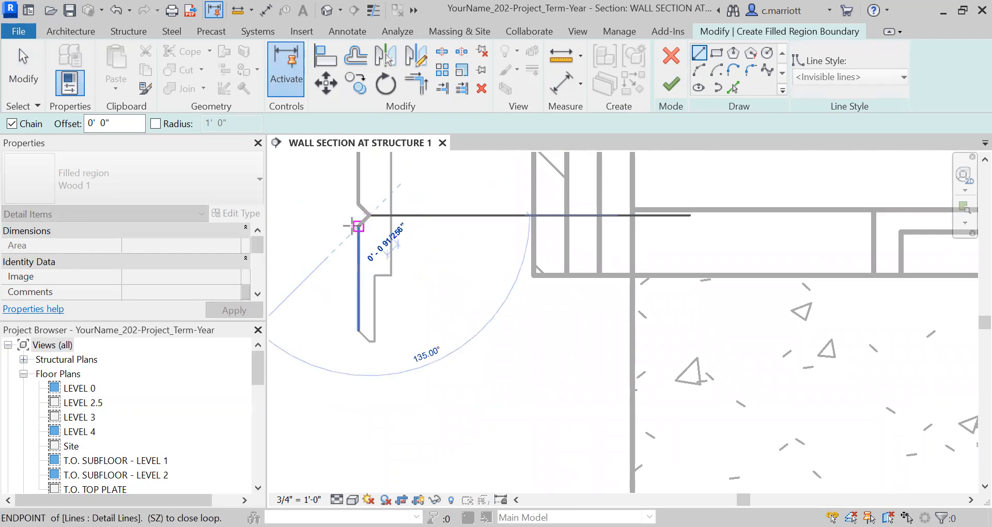
pyautogui.click(358, 331)
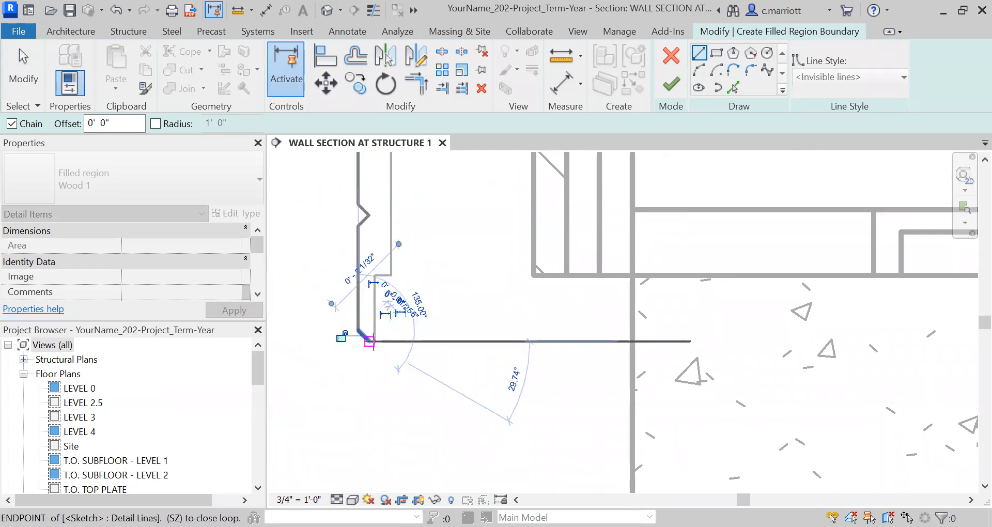
# - Trace the filled region's boundary along the profile's bottom edge, up the lower lap's inner side and across the shoulder to the back face
pyautogui.scroll(2, 378, 341)
pyautogui.click(370, 341)
pyautogui.click(370, 208)
pyautogui.scroll(-2, 392, 217)
pyautogui.moveTo(397, 226); pyautogui.dragTo(403, 332, button='middle')
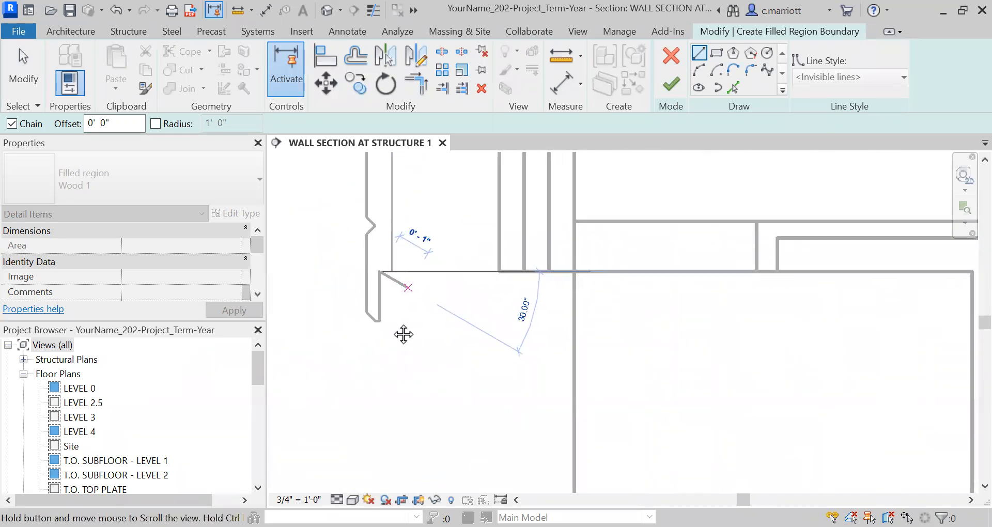
pyautogui.scroll(2, 376, 306)
pyautogui.click(375, 307)
# - Close the region's boundary along the profile's back face up to the upper tongue's corner and finish the Wood 1 filled region
pyautogui.scroll(-2, 377, 258)
pyautogui.moveTo(394, 296); pyautogui.dragTo(394, 354, button='middle')
pyautogui.scroll(1, 378, 256)
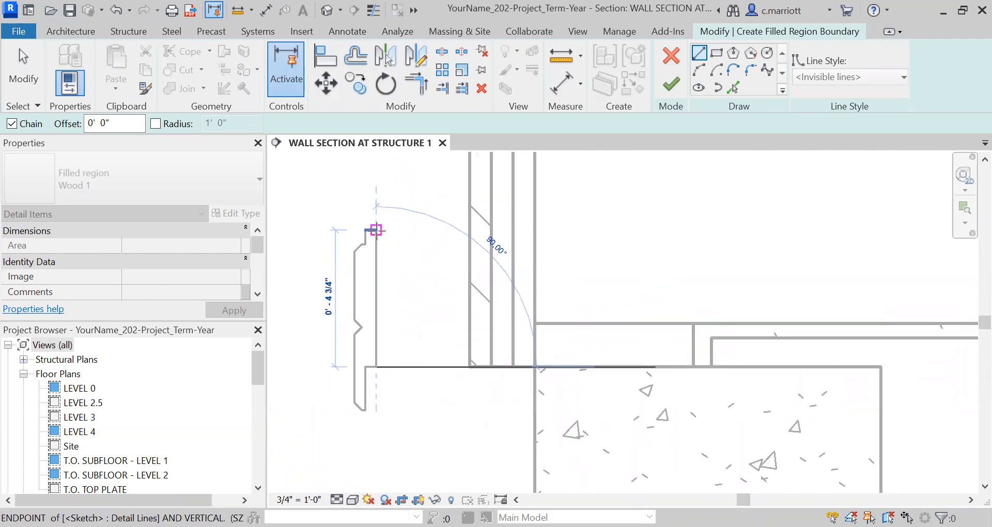
pyautogui.click(376, 230)
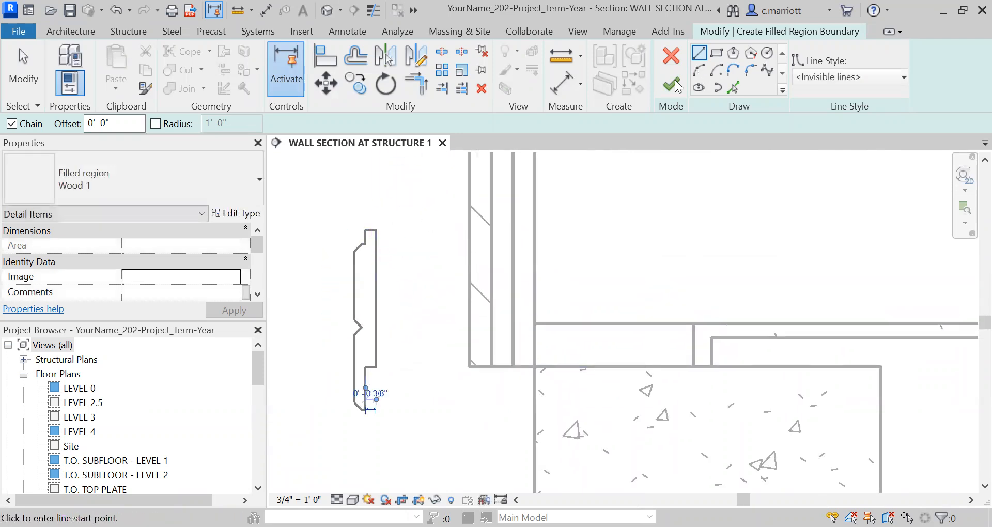
pyautogui.click(321, 186)
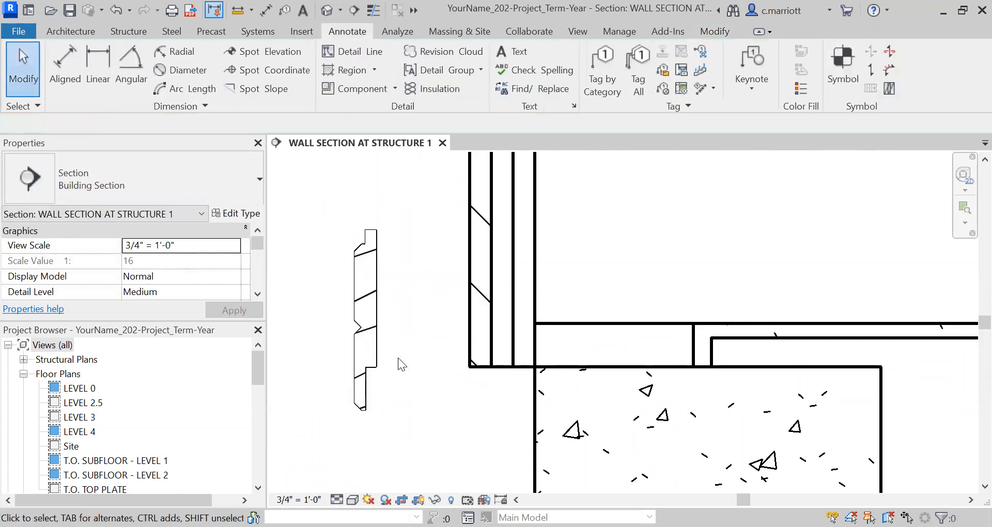
# - Open the V-shiplap profile group for editing and select its masking region
pyautogui.scroll(4, 366, 331)
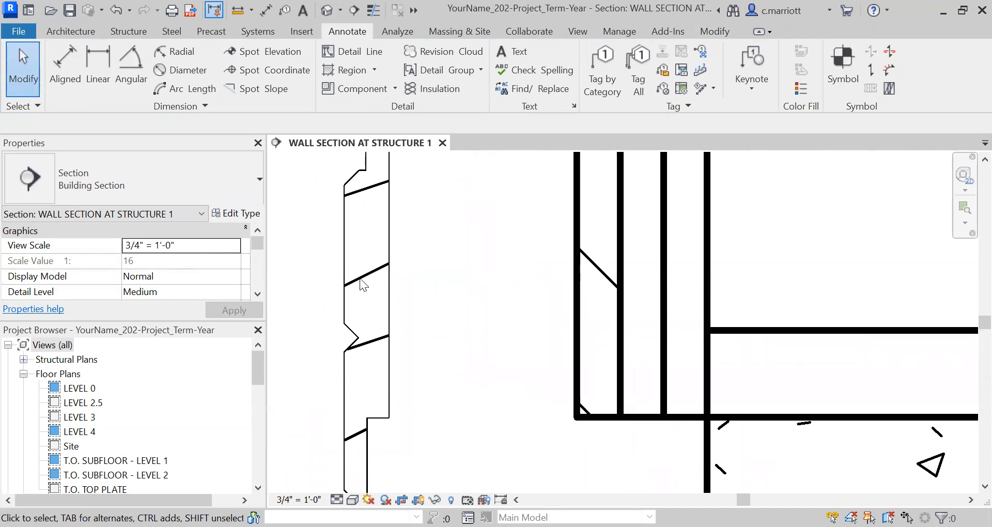
pyautogui.scroll(-3, 361, 281)
pyautogui.scroll(-2, 387, 377)
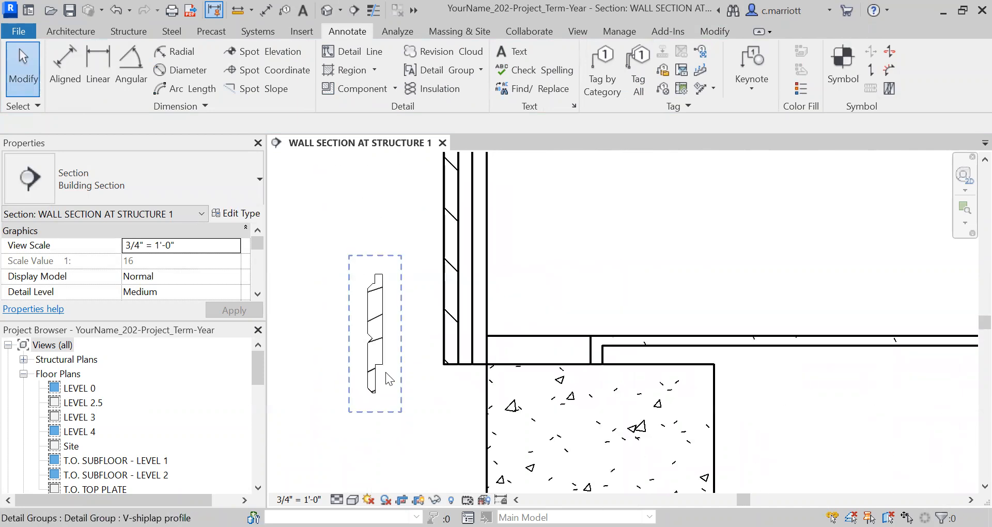
pyautogui.scroll(1, 383, 363)
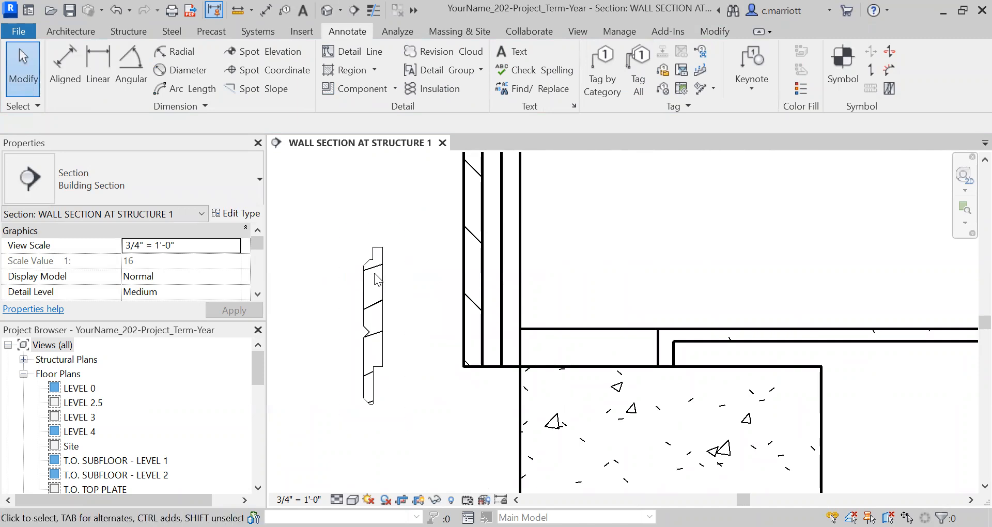
pyautogui.click(384, 284)
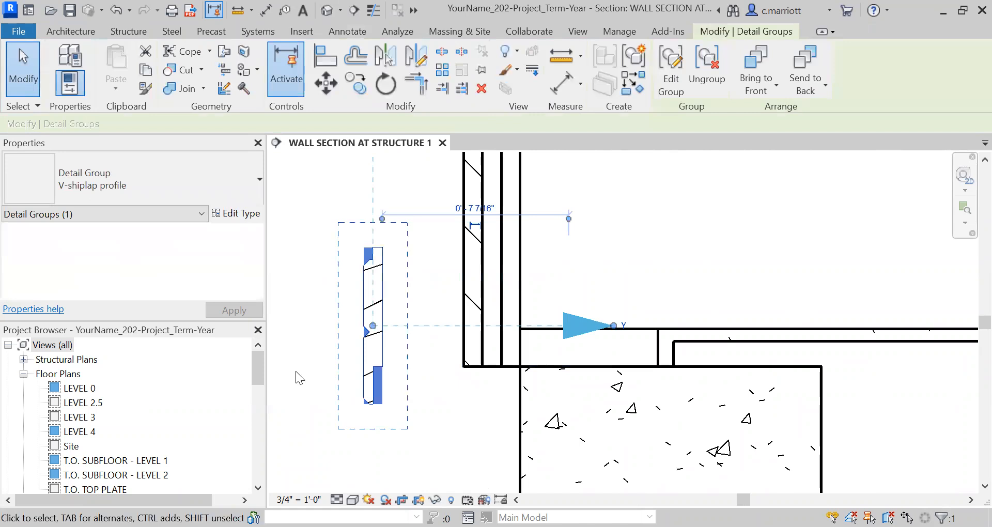
pyautogui.doubleClick(387, 297)
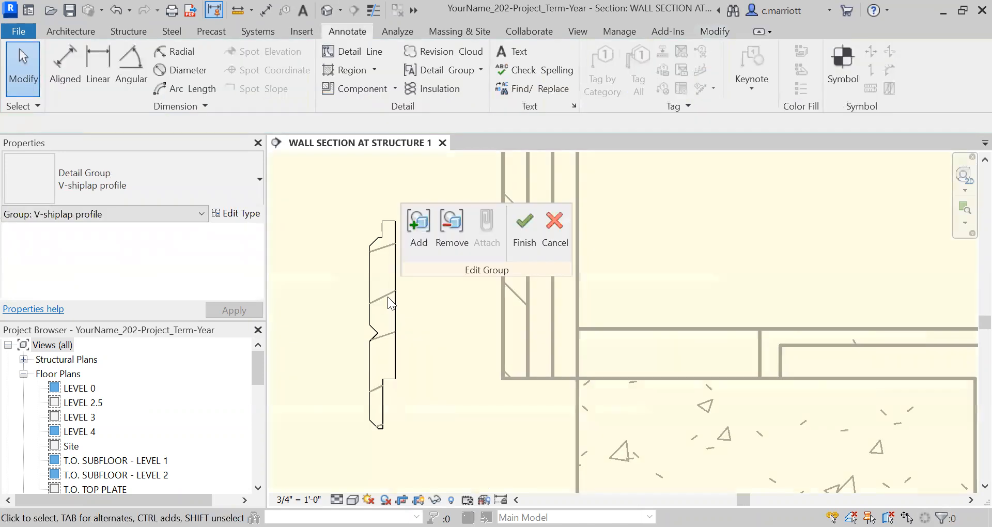
pyautogui.click(374, 391)
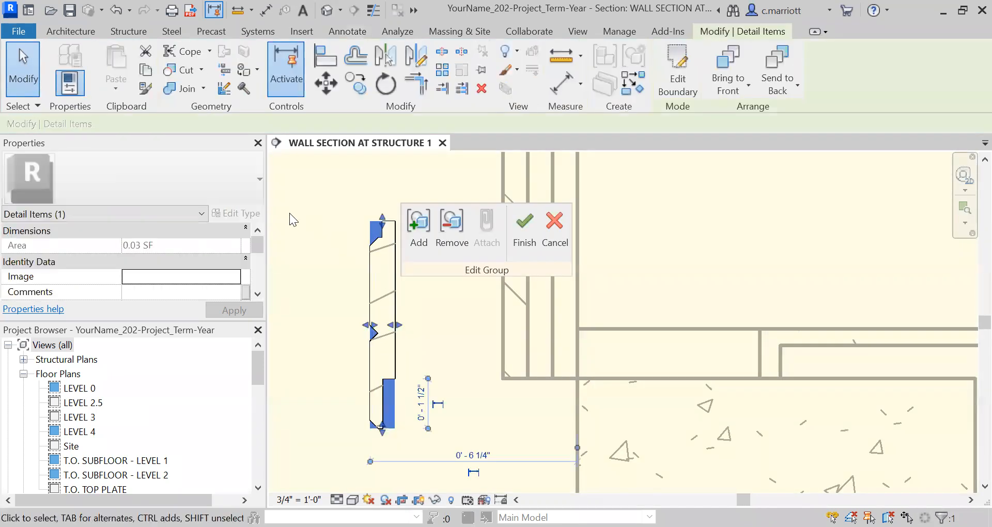
pyautogui.click(452, 227)
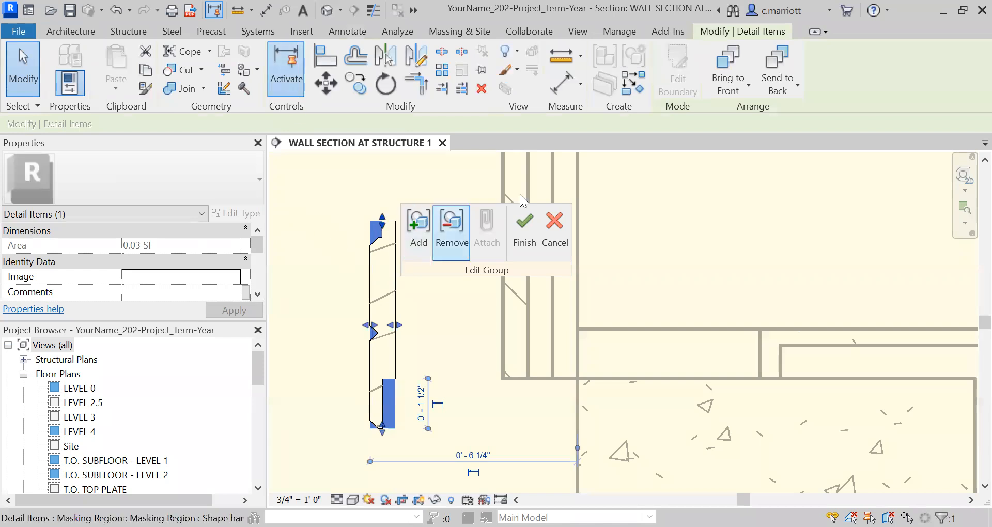
pyautogui.scroll(2, 320, 294)
pyautogui.press('Escape')
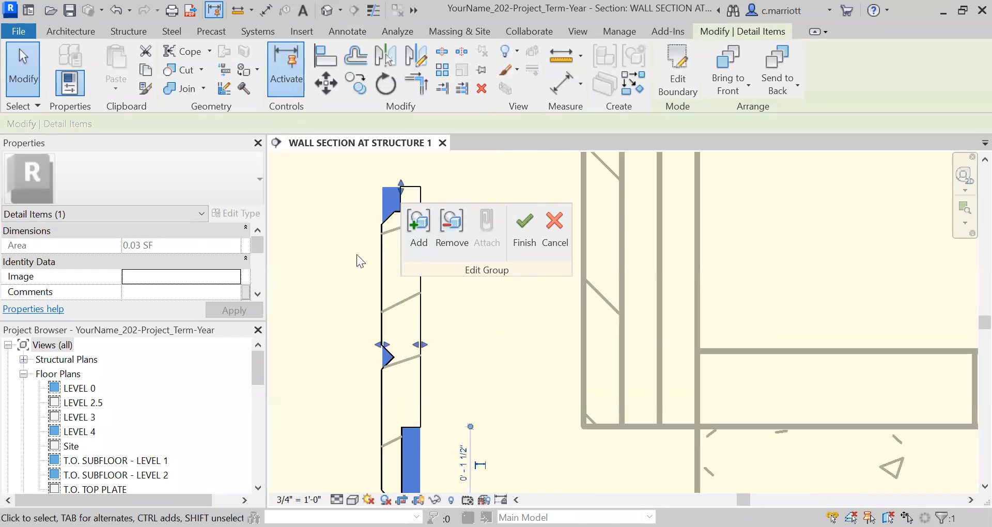
pyautogui.press('Escape')
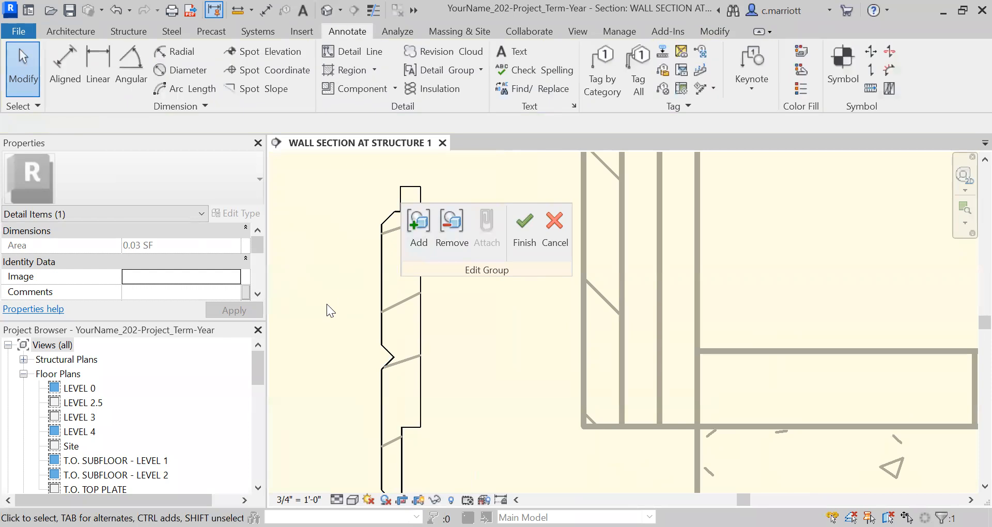
# - Start the Remove command in the V-shiplap profile group and finish editing the group
pyautogui.scroll(-1, 326, 304)
pyautogui.scroll(1, 369, 311)
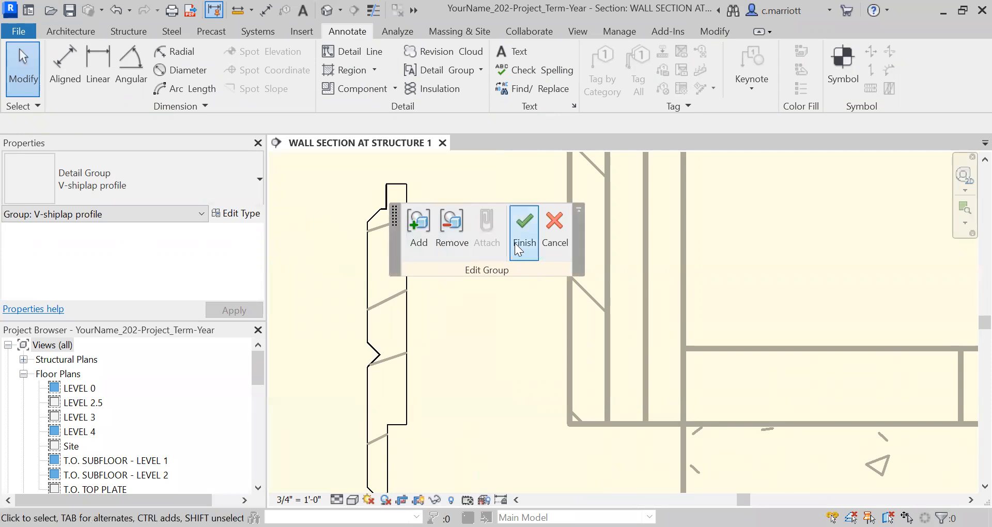
pyautogui.press('r')
pyautogui.press('g')
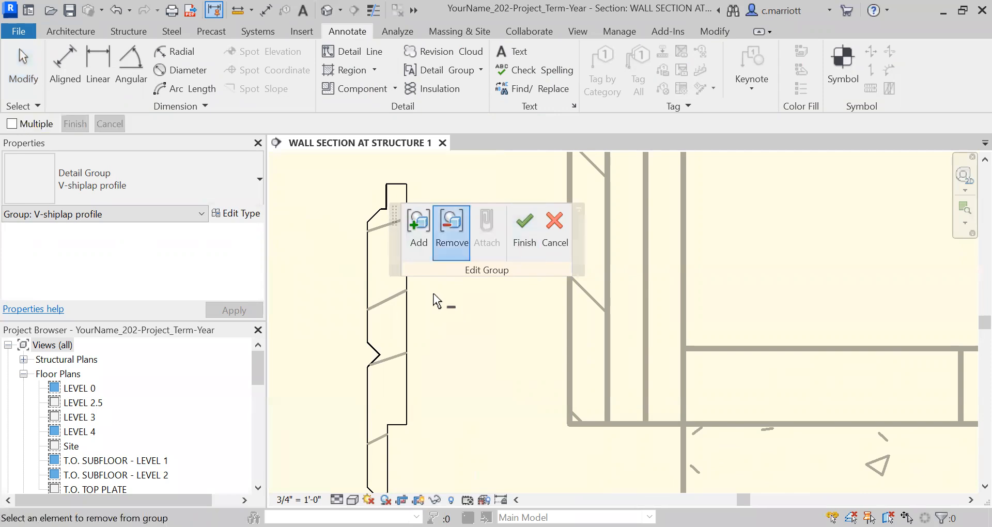
pyautogui.click(524, 227)
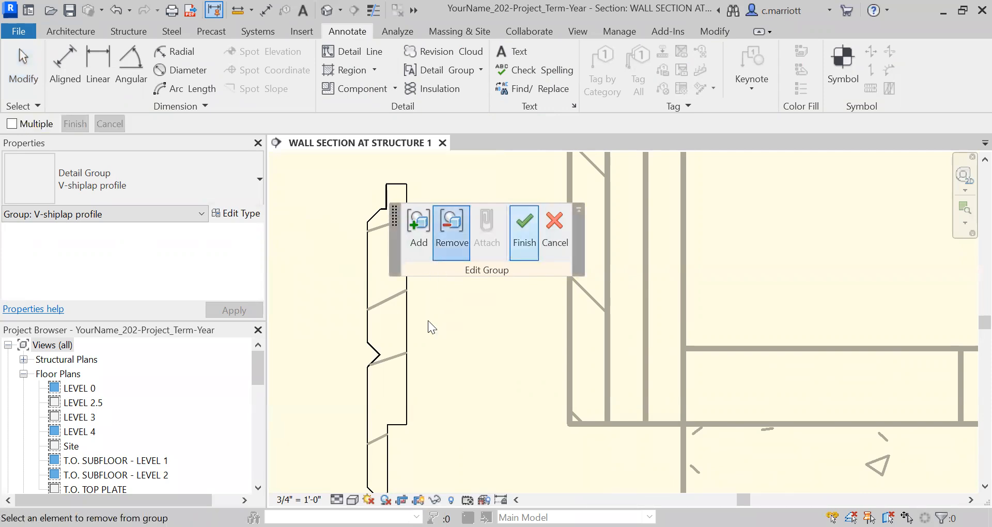
# - Reopen the V-shiplap profile group for editing and try to add the Wood 1 filled region to it
pyautogui.click(402, 304)
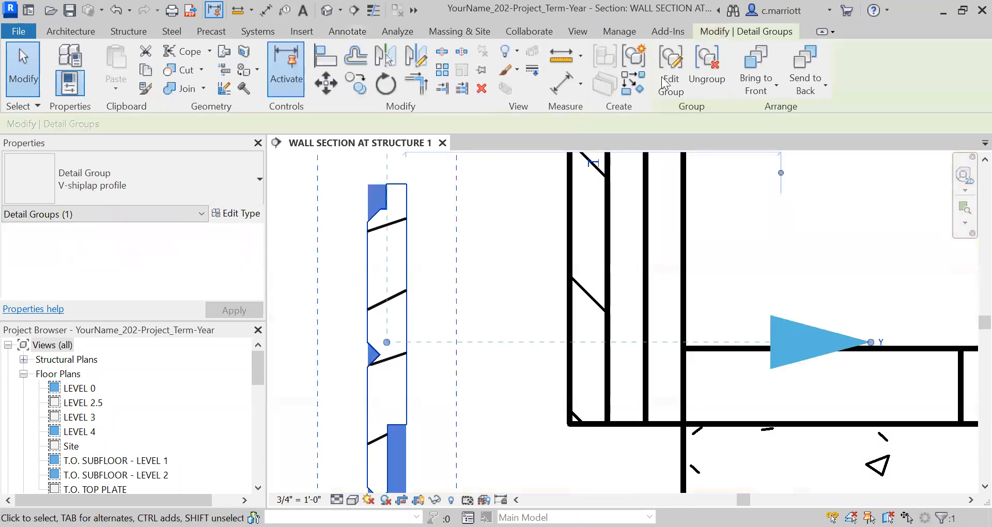
pyautogui.doubleClick(364, 292)
pyautogui.scroll(1, 399, 245)
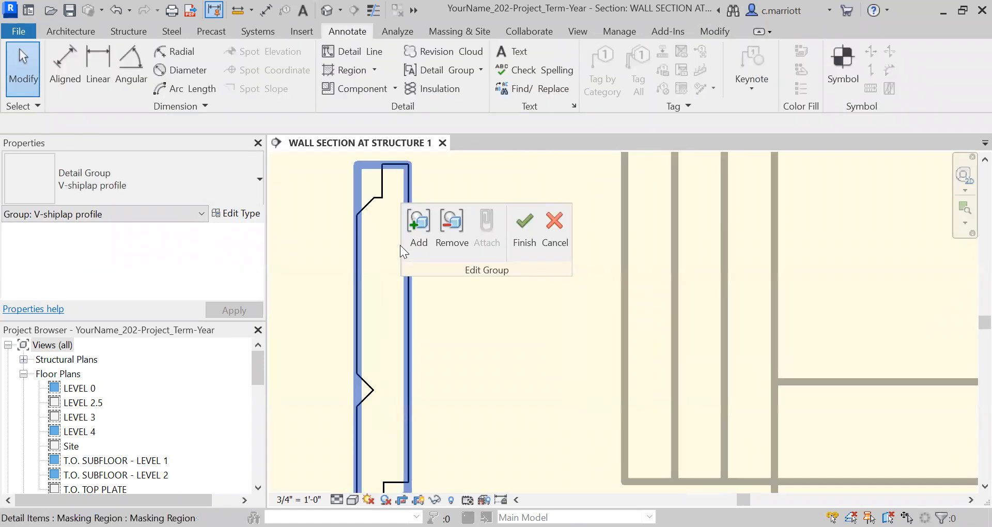
pyautogui.click(365, 182)
pyautogui.press('Escape')
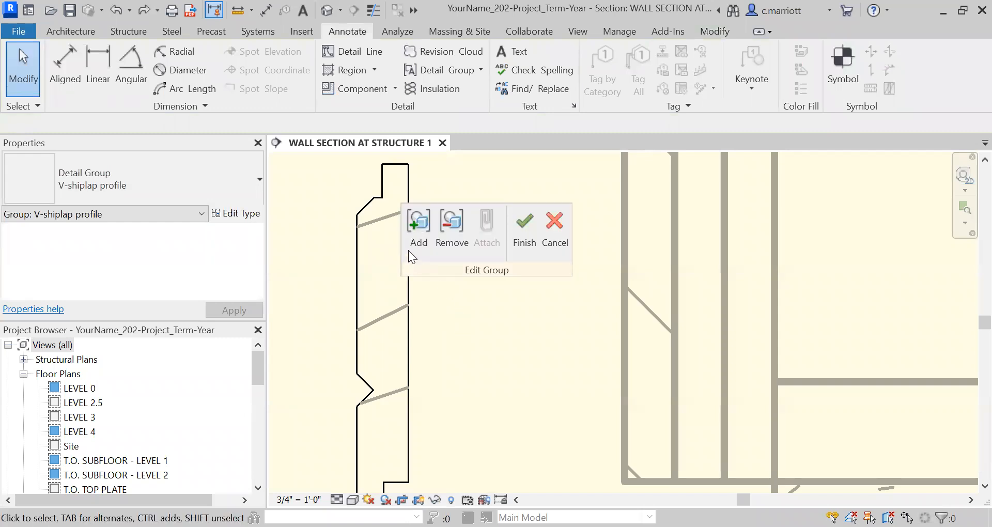
pyautogui.click(354, 190)
pyautogui.click(419, 227)
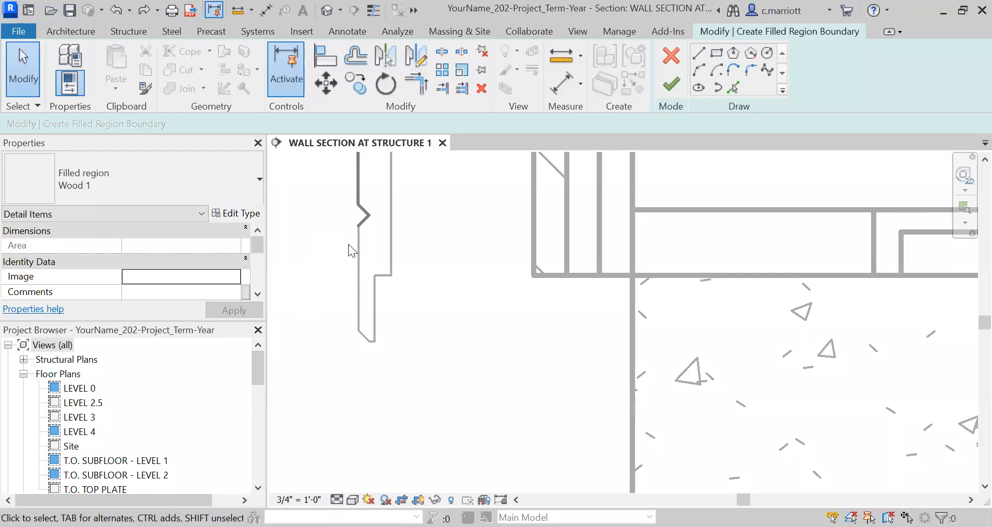
# - Change the type of the filled region being sketched to Wood 2
pyautogui.click(180, 179)
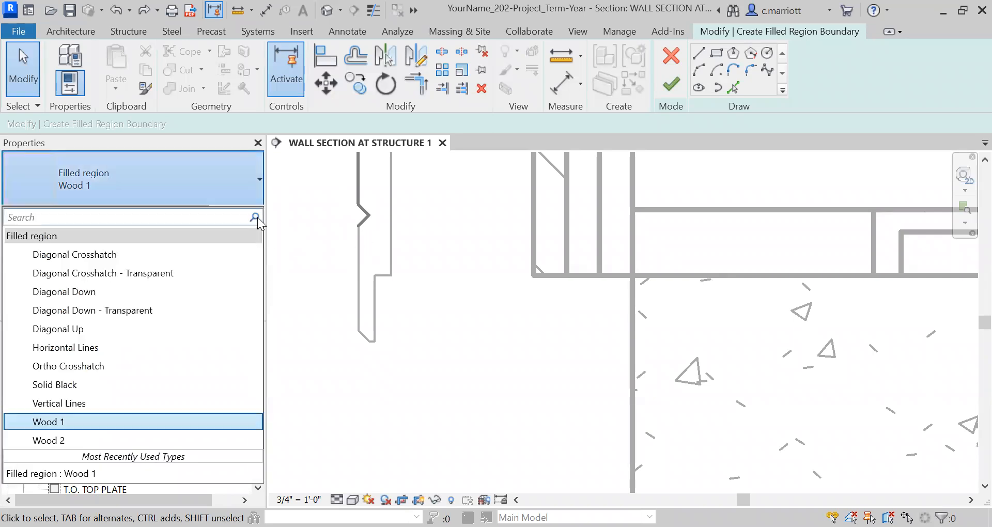
pyautogui.click(60, 440)
pyautogui.scroll(-3, 309, 364)
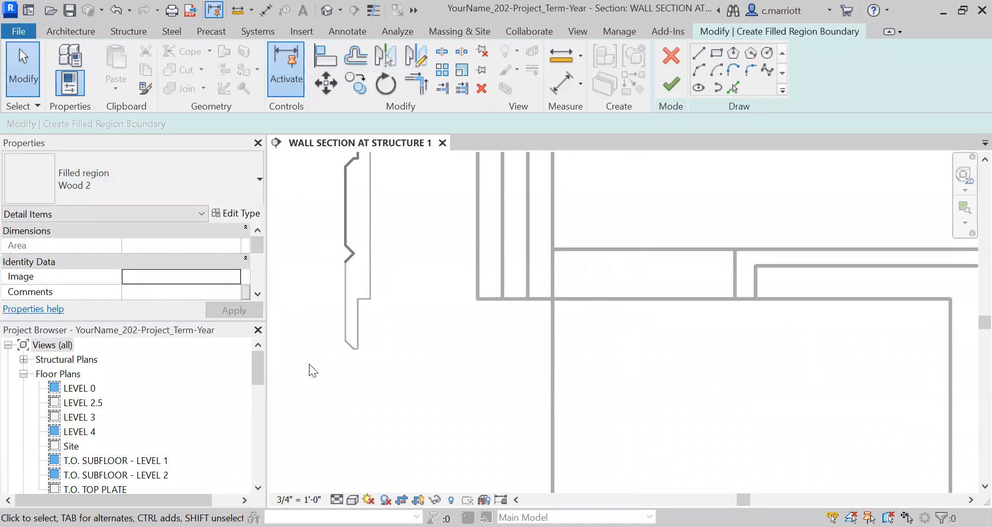
# - Trace the region's boundary with invisible lines from the V-groove down the front face, around the lower bevel and lap, and across the shoulder
pyautogui.click(699, 54)
pyautogui.scroll(3, 334, 326)
pyautogui.click(332, 309)
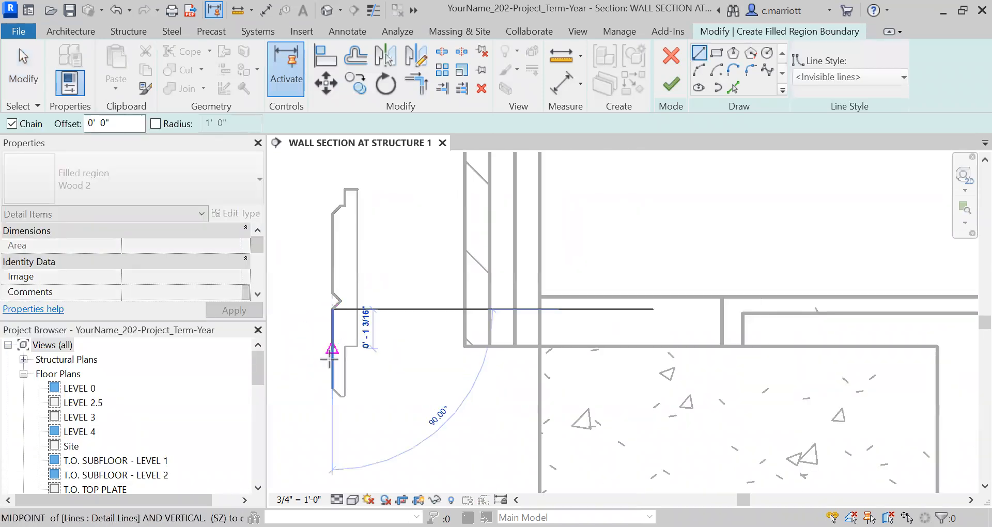
pyautogui.click(332, 388)
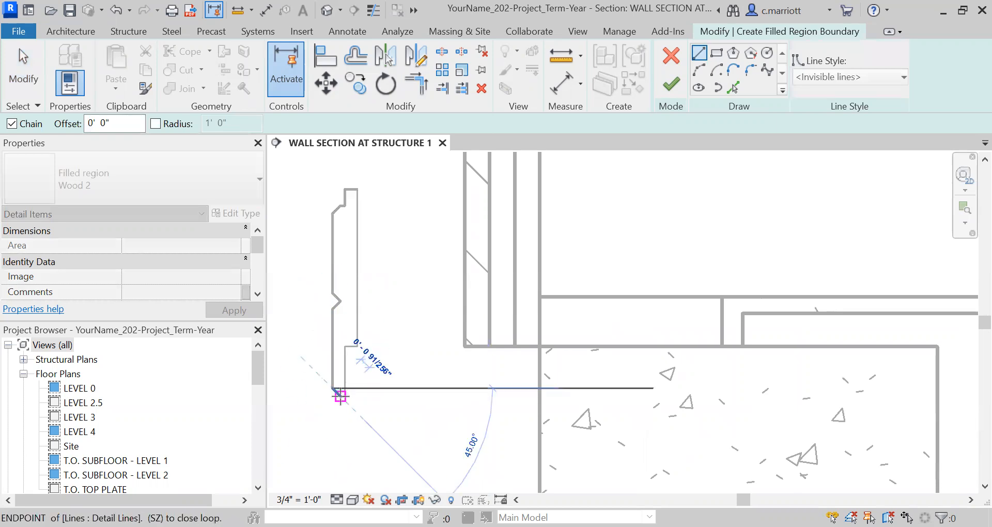
pyautogui.scroll(3, 342, 396)
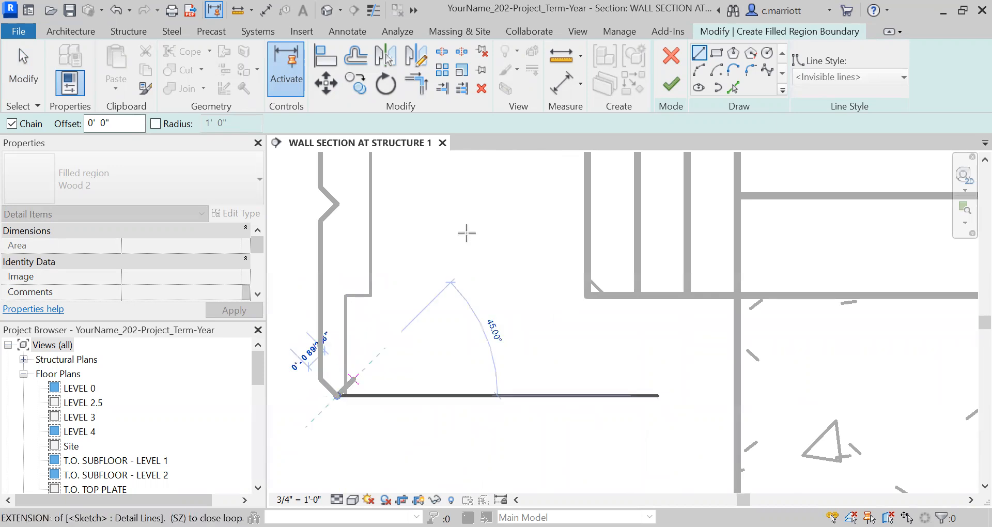
pyautogui.click(345, 396)
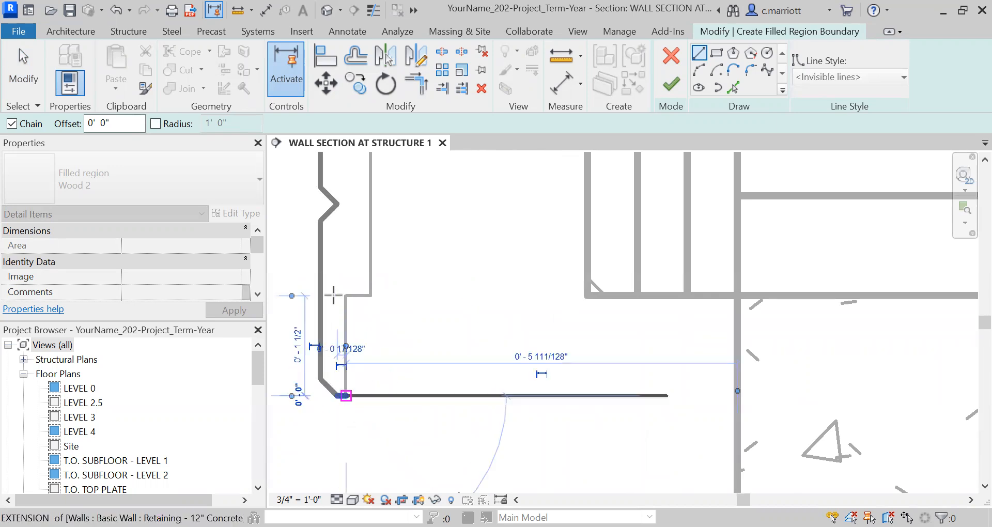
pyautogui.click(346, 295)
pyautogui.click(370, 295)
# - Close the boundary along the back face up to the upper tongue's corner and finish the Wood 2 filled region
pyautogui.scroll(-2, 368, 303)
pyautogui.scroll(-1, 371, 252)
pyautogui.moveTo(370, 251); pyautogui.dragTo(324, 393, button='middle')
pyautogui.scroll(1, 320, 309)
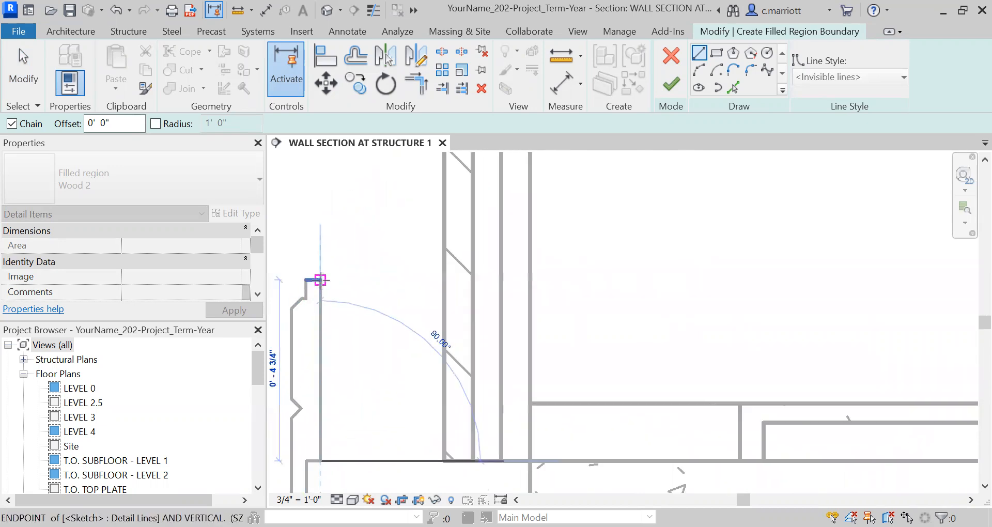
pyautogui.click(321, 280)
pyautogui.click(677, 87)
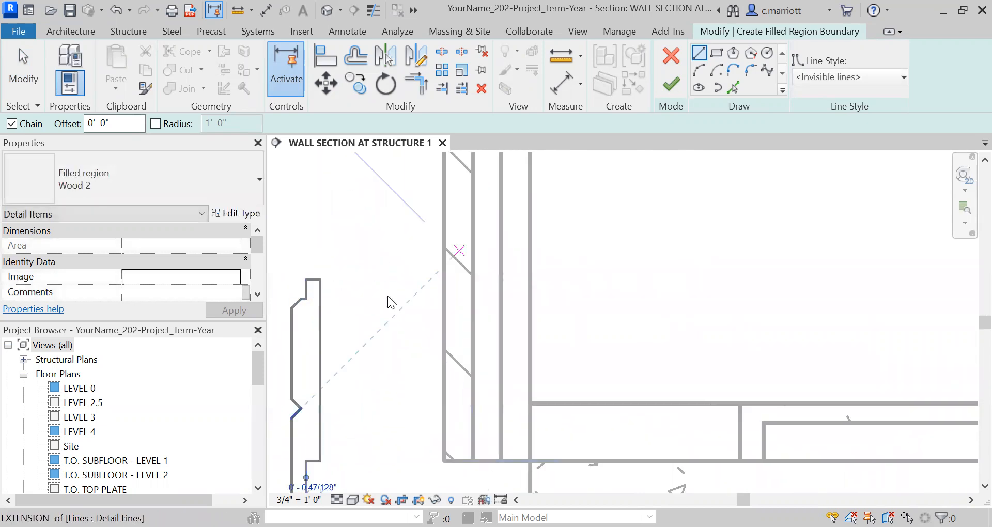
pyautogui.click(400, 362)
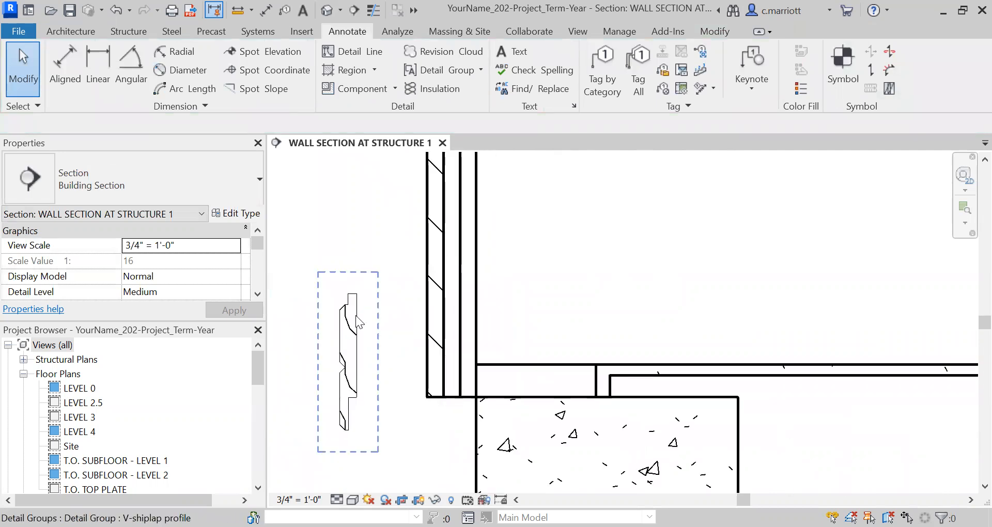
# - Move the V-shiplap profile group by its bottom back corner to the bottom inner corner of the wall's siding layer
pyautogui.scroll(-1, 347, 307)
pyautogui.scroll(2, 357, 349)
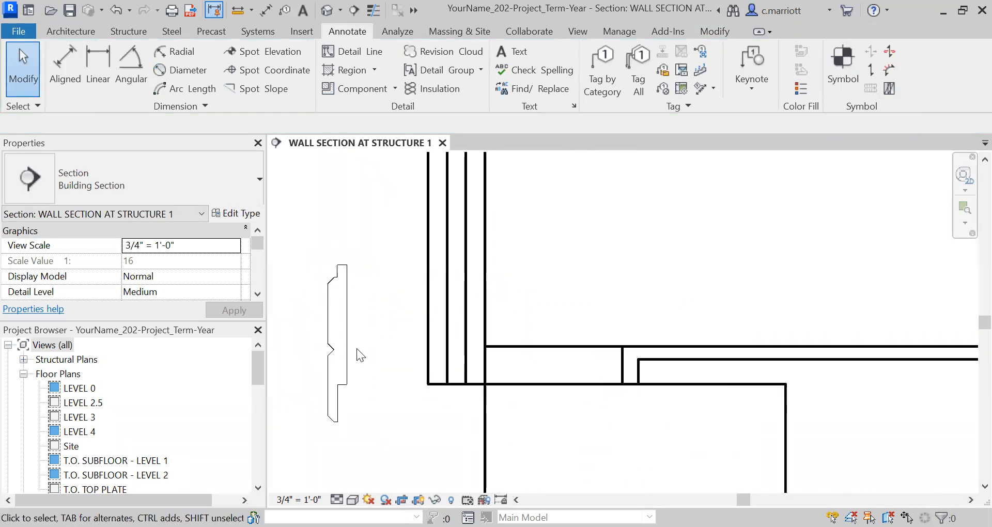
pyautogui.click(378, 435)
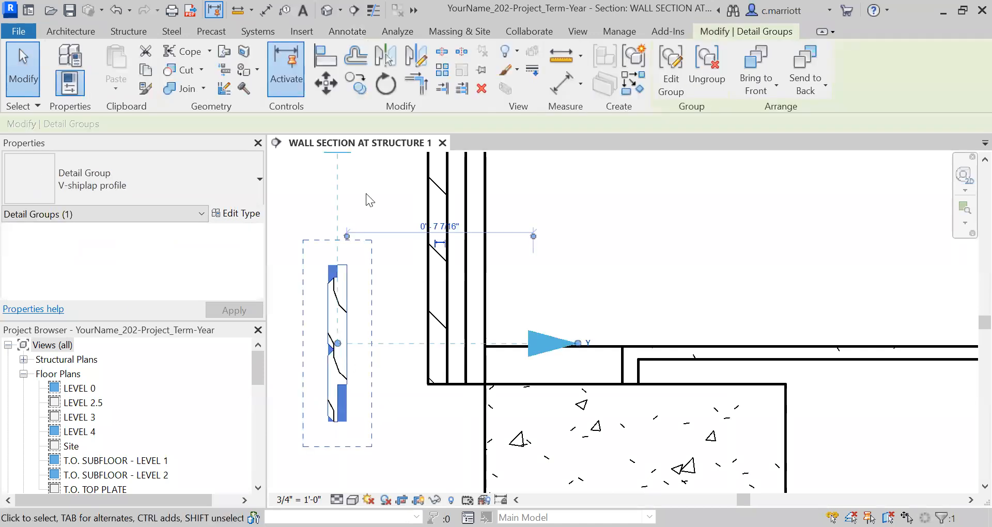
pyautogui.click(324, 79)
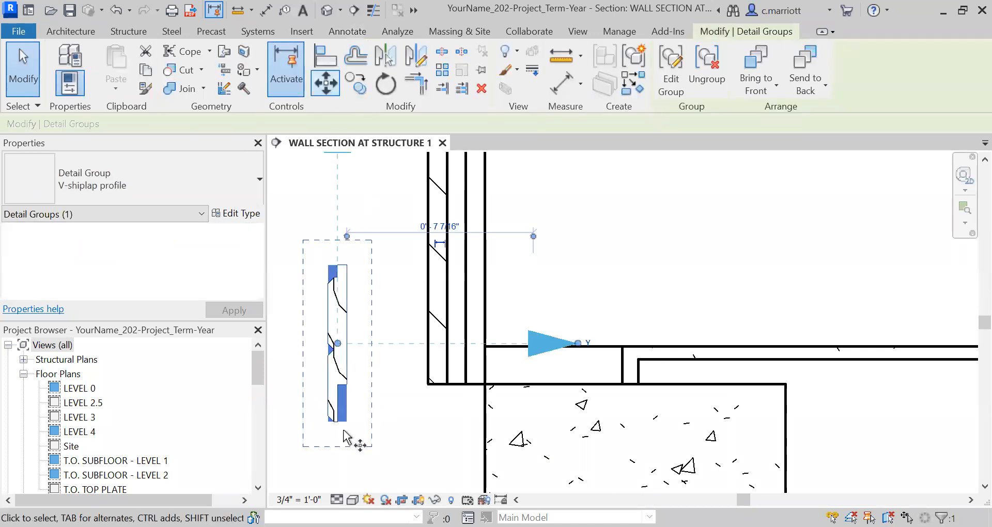
pyautogui.click(347, 422)
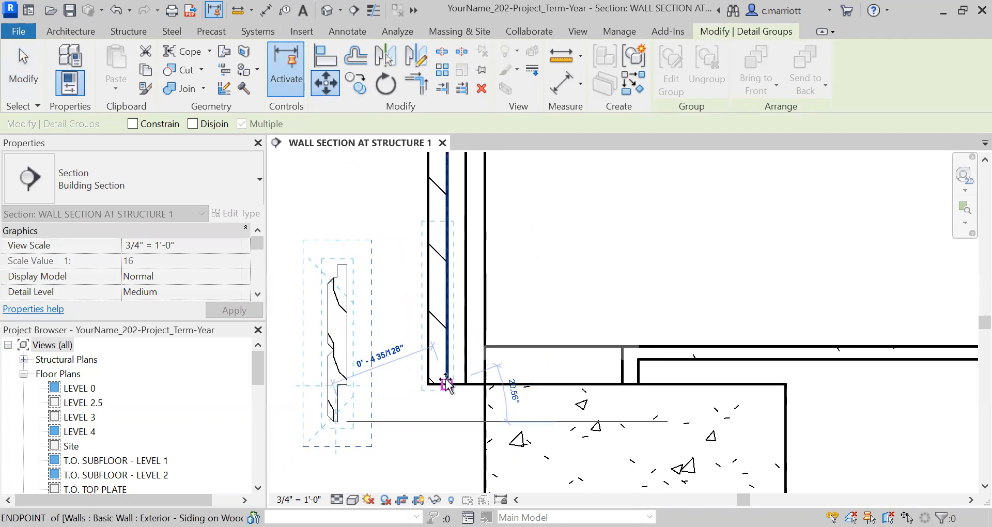
pyautogui.click(447, 383)
pyautogui.scroll(-1, 425, 371)
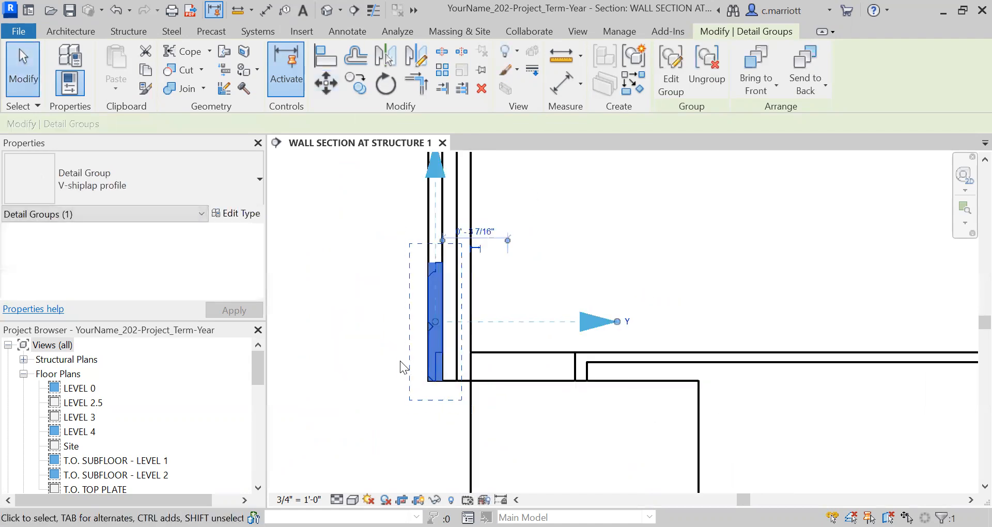
pyautogui.click(326, 233)
pyautogui.scroll(1, 413, 333)
pyautogui.scroll(-2, 416, 329)
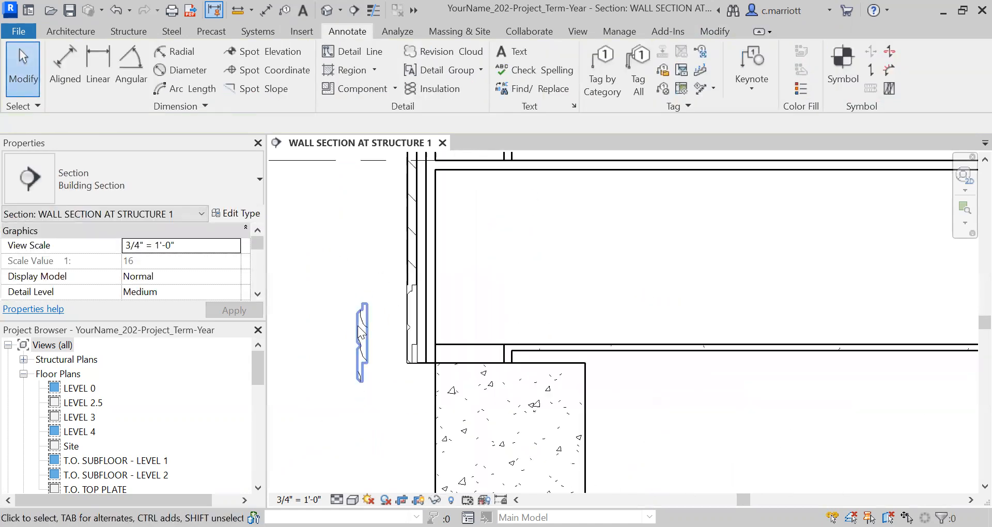
# - Inspect the Wood 2 filled region beside the wall and compare its position with the moved V-shiplap profile
pyautogui.scroll(1, 357, 326)
pyautogui.click(357, 327)
pyautogui.scroll(-2, 392, 331)
pyautogui.moveTo(382, 330); pyautogui.dragTo(343, 344, button='middle')
pyautogui.scroll(6, 349, 346)
pyautogui.scroll(-4, 340, 348)
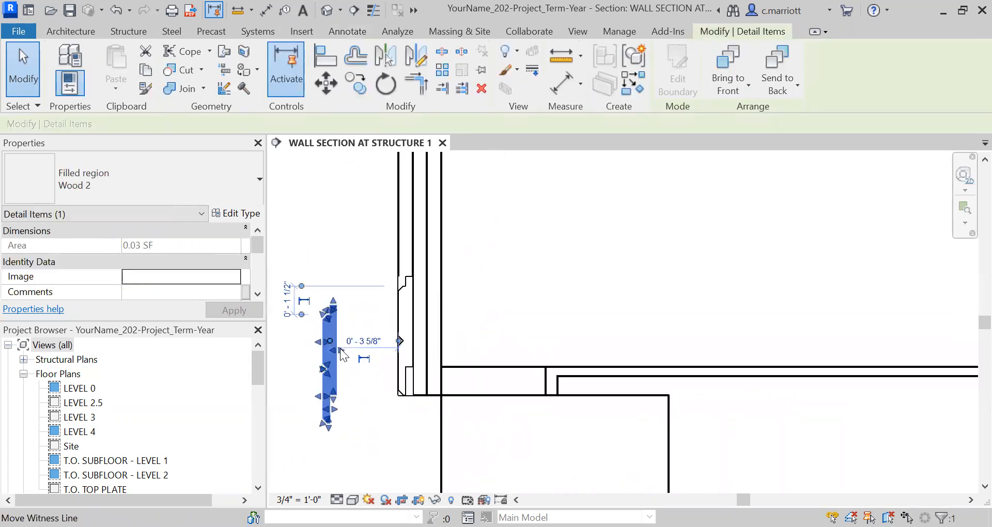
pyautogui.scroll(2, 341, 345)
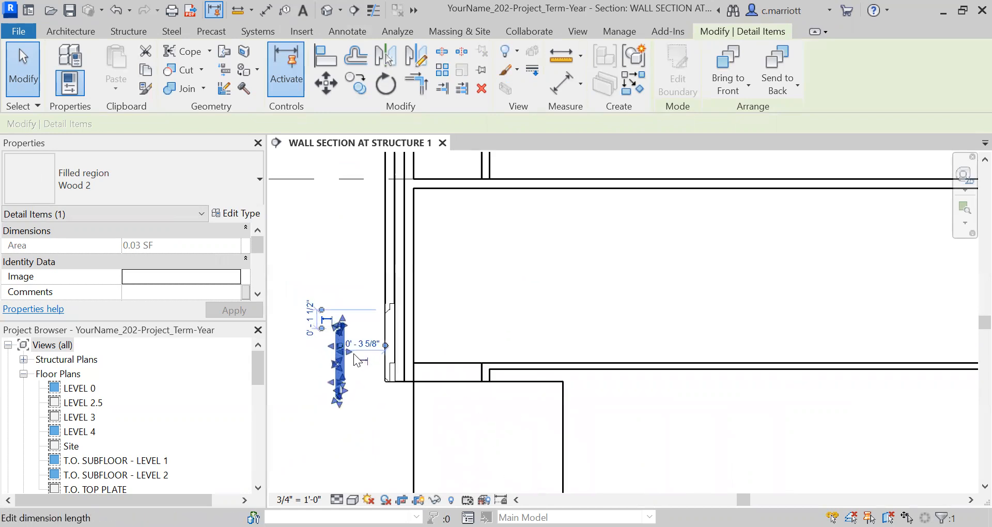
pyautogui.scroll(2, 339, 339)
pyautogui.click(391, 314)
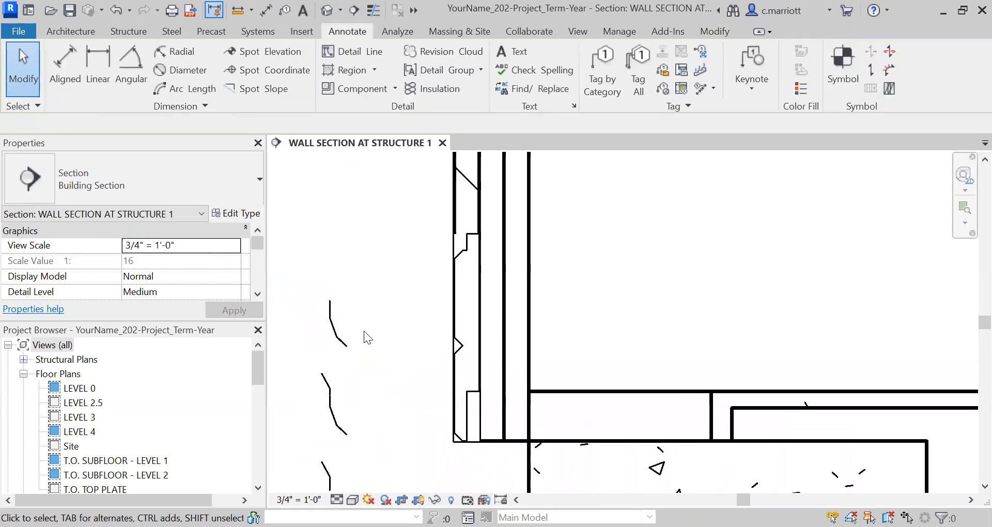
pyautogui.moveTo(372, 324); pyautogui.dragTo(399, 268, button='middle')
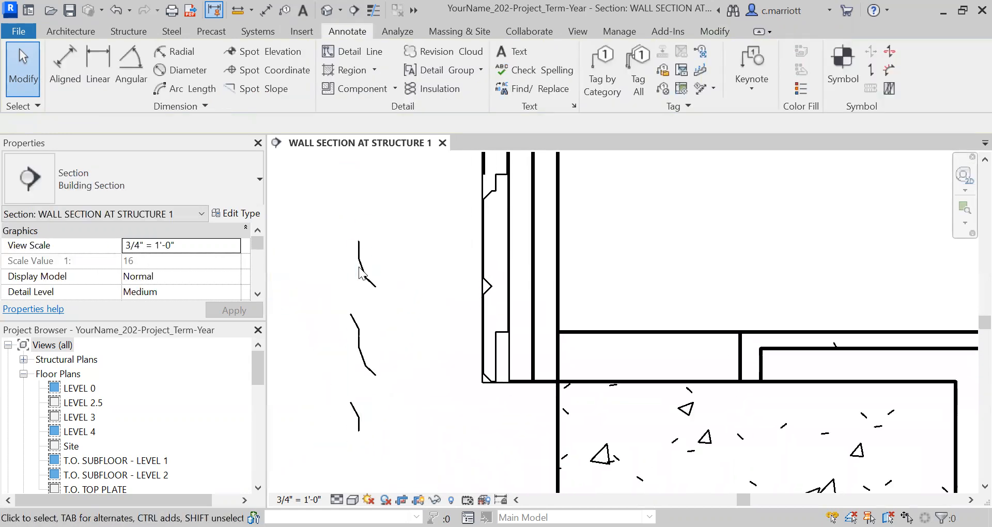
pyautogui.click(374, 282)
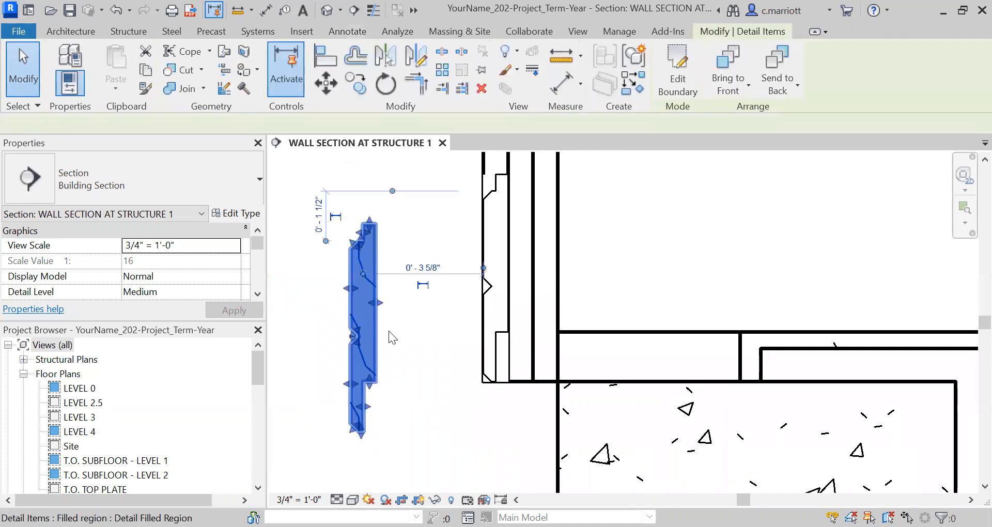
pyautogui.click(410, 356)
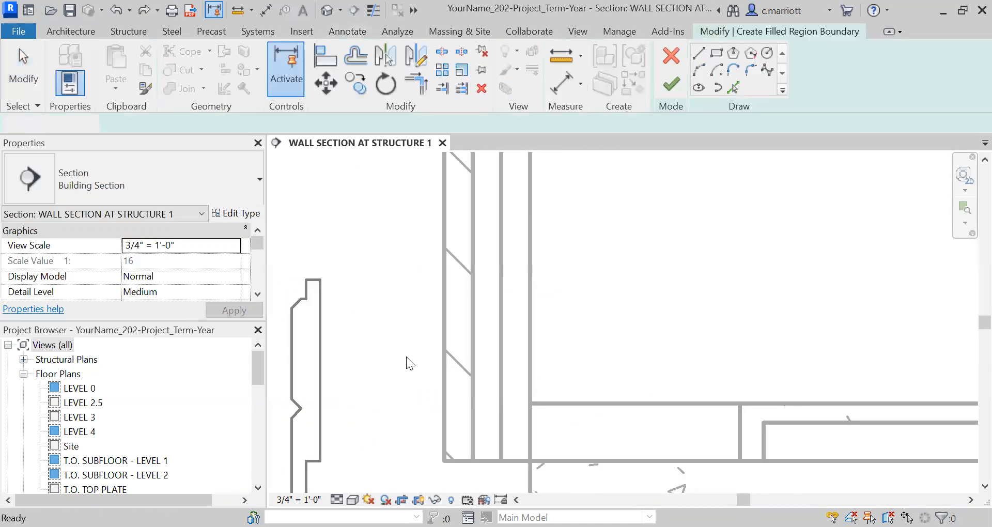
# - Undo the profile group's move and the Wood 2 filled region drawn outside the group
pyautogui.moveTo(330, 491); pyautogui.dragTo(390, 358, button='middle')
pyautogui.scroll(4, 390, 357)
pyautogui.scroll(-5, 389, 357)
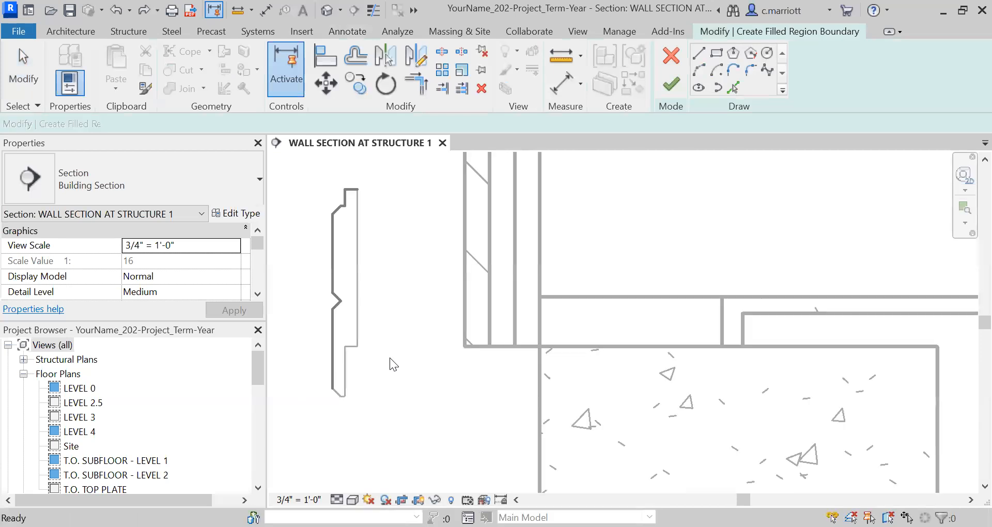
pyautogui.scroll(2, 389, 357)
pyautogui.hotkey('ctrl', 'z')
pyautogui.hotkey('ctrl', 'z')
pyautogui.hotkey('ctrl', 'z')
pyautogui.hotkey('ctrl', 'z')
pyautogui.hotkey('ctrl', 'z')
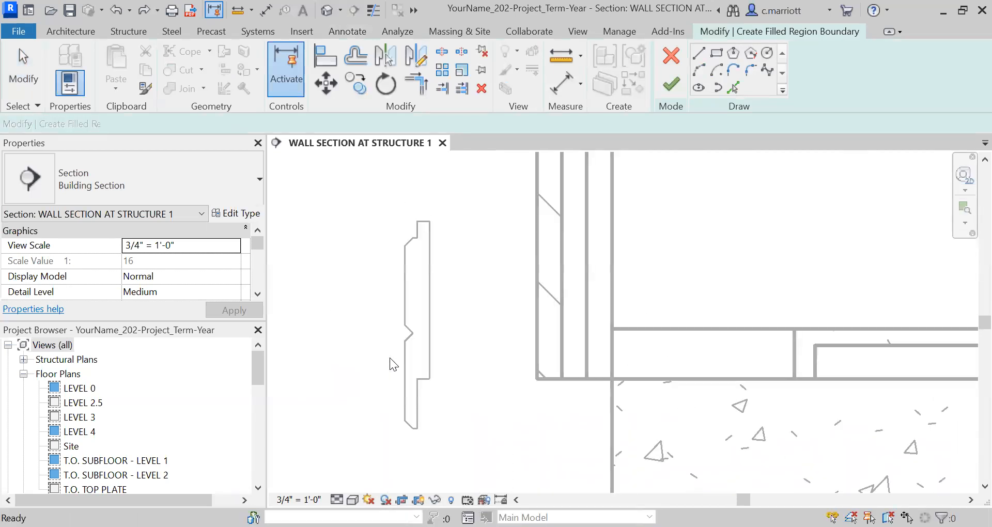
# - Cancel editing of the V-shiplap profile group and discard its changes
pyautogui.doubleClick(390, 357)
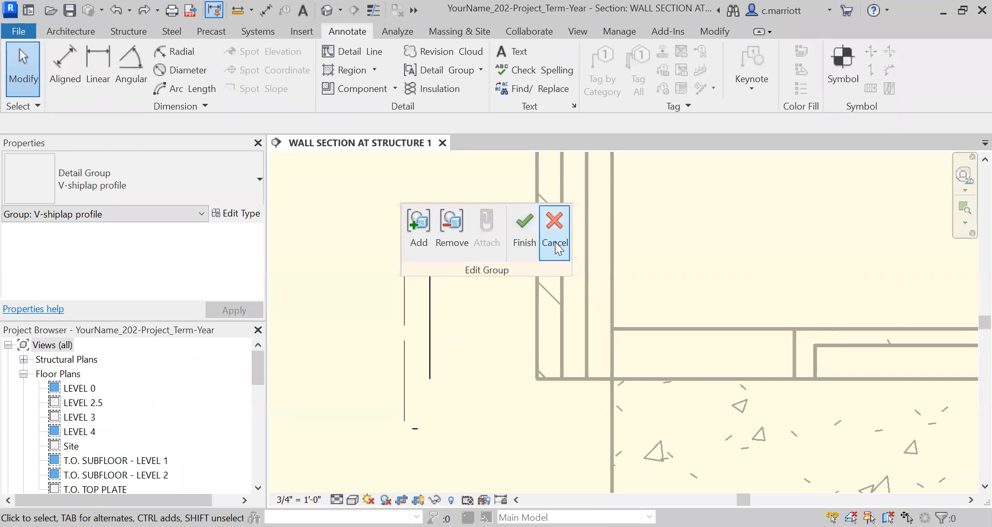
pyautogui.click(554, 233)
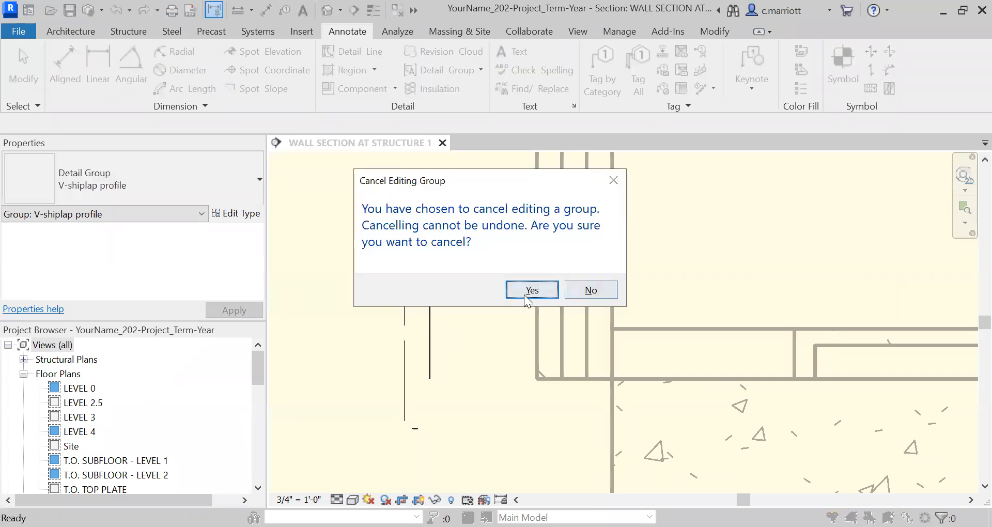
pyautogui.click(575, 290)
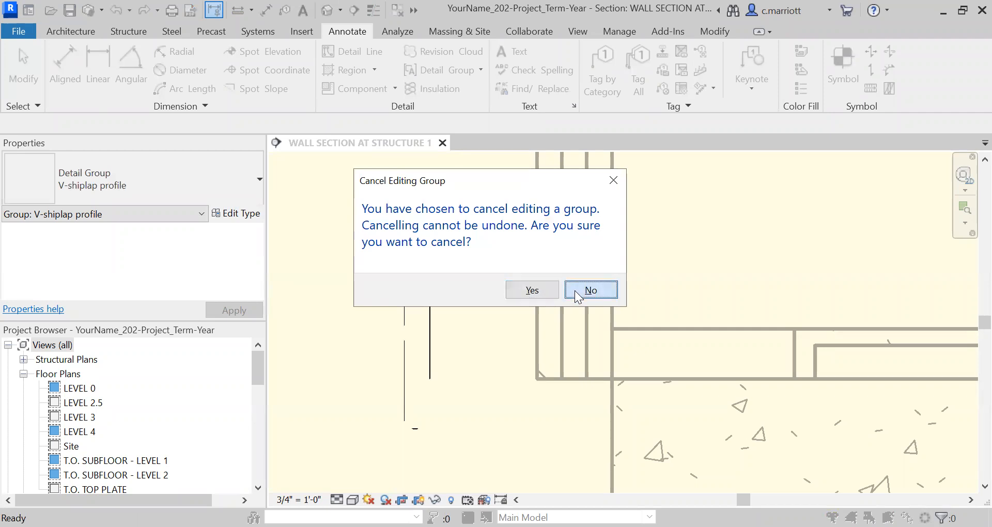
pyautogui.click(519, 289)
# - Edit the V-shiplap profile group, send its masking region to the back behind the profile lines, and finish the group edit
pyautogui.click(423, 319)
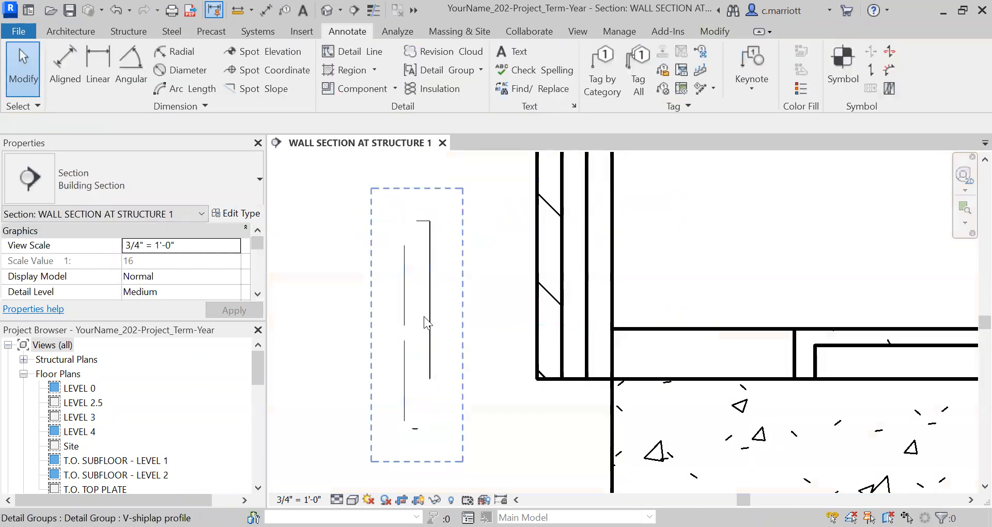
pyautogui.click(419, 343)
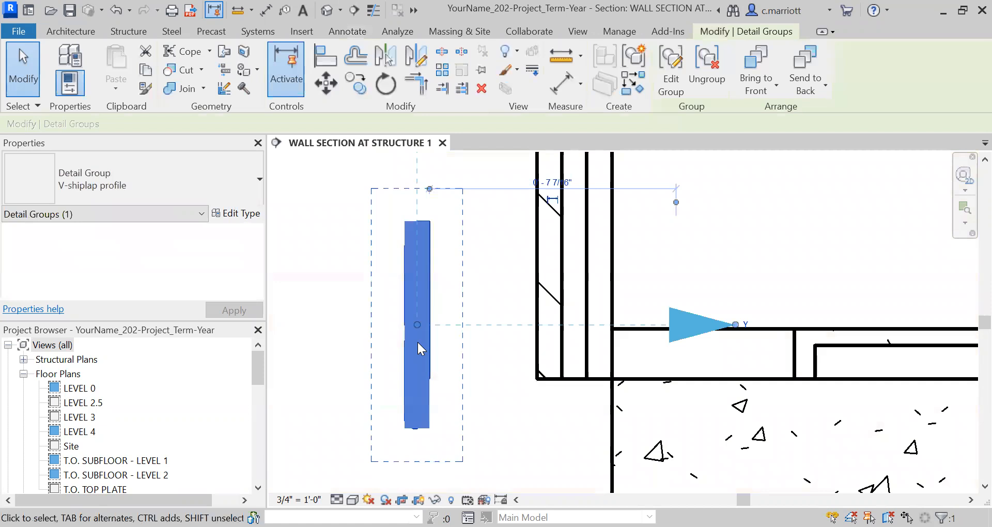
pyautogui.doubleClick(427, 238)
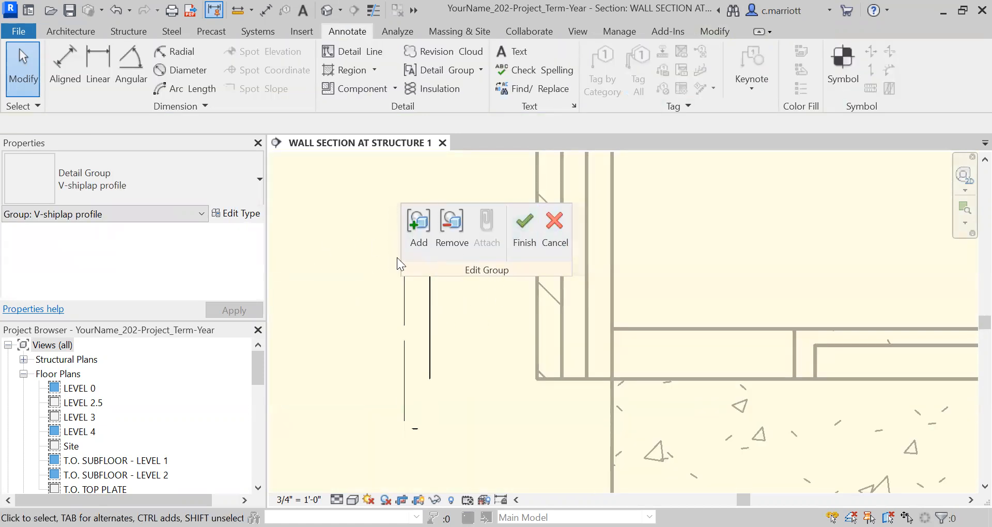
pyautogui.click(417, 236)
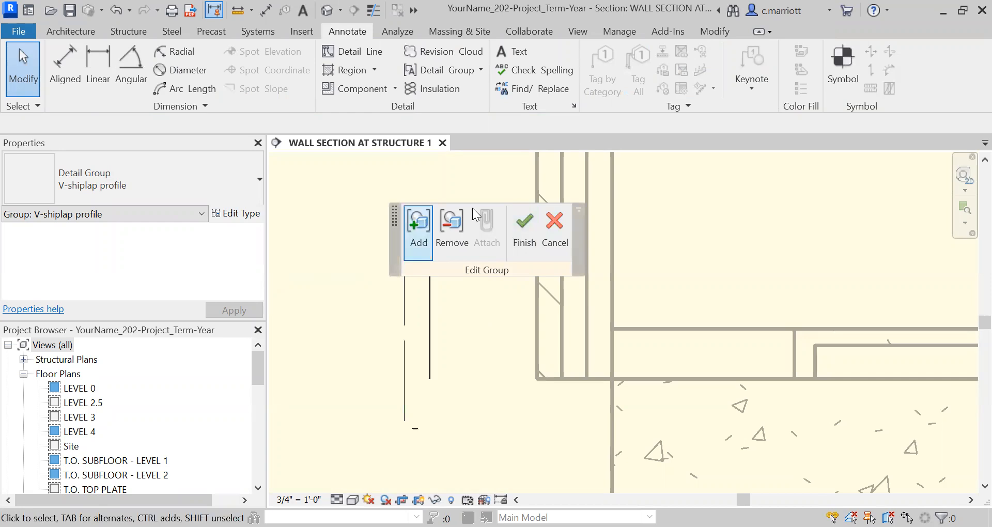
pyautogui.click(428, 413)
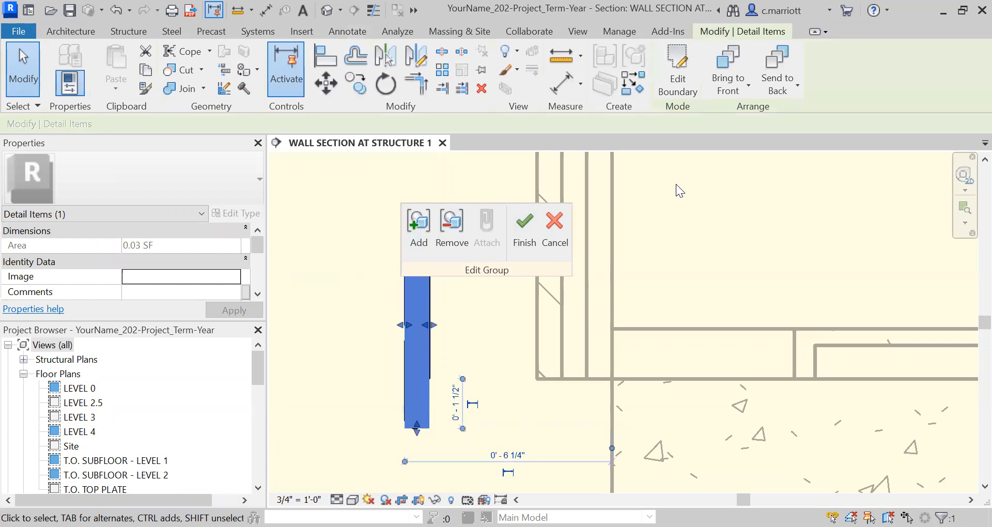
pyautogui.click(777, 85)
pyautogui.click(748, 113)
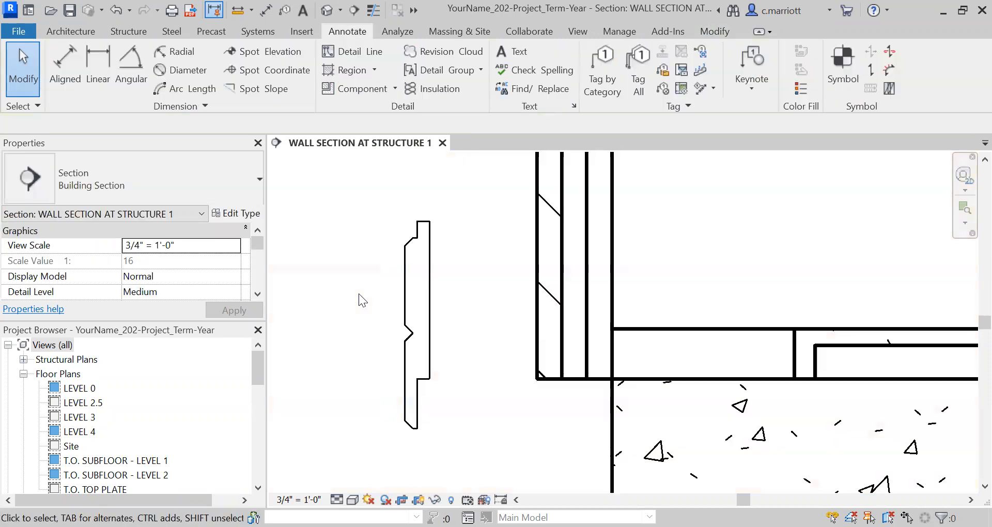
# - Open the V-shiplap profile group for editing and start a filled region of type Wood 2 inside it
pyautogui.click(411, 307)
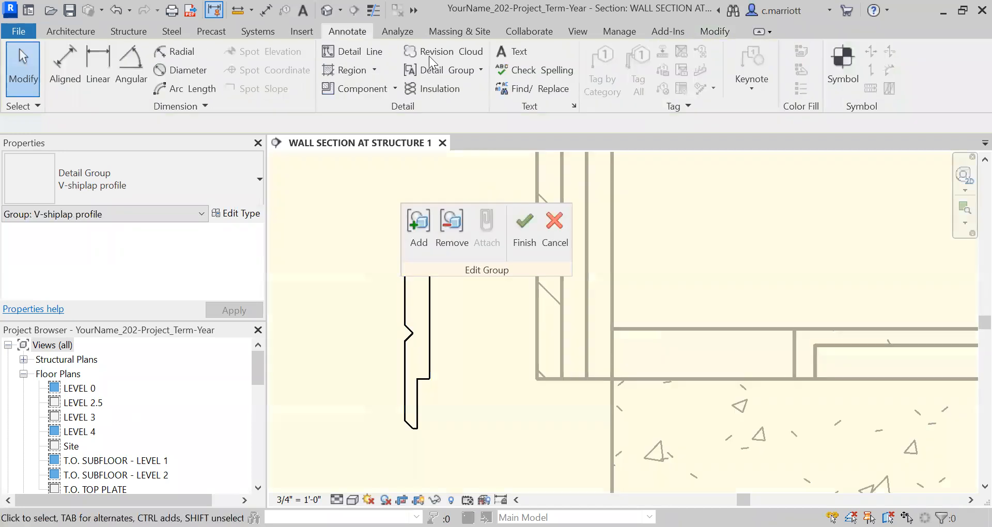
pyautogui.click(375, 70)
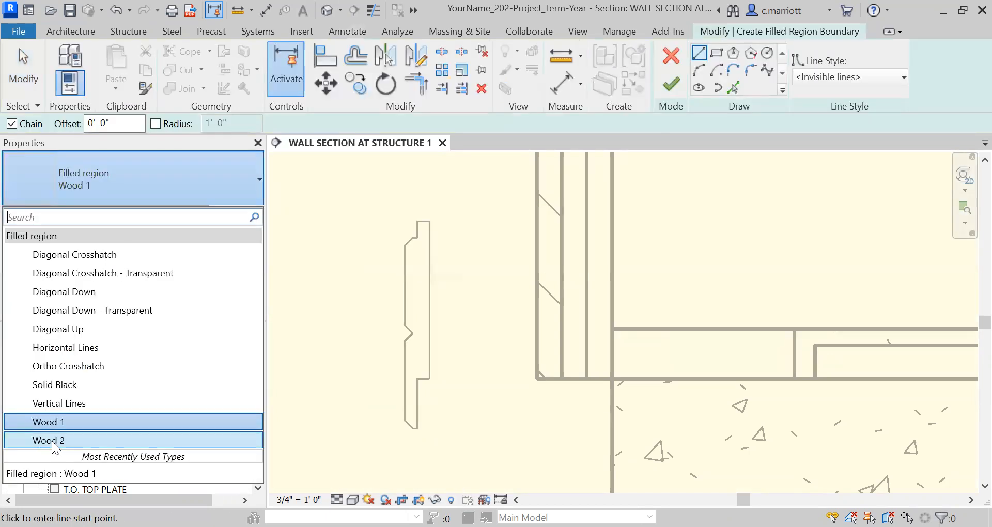
pyautogui.click(51, 442)
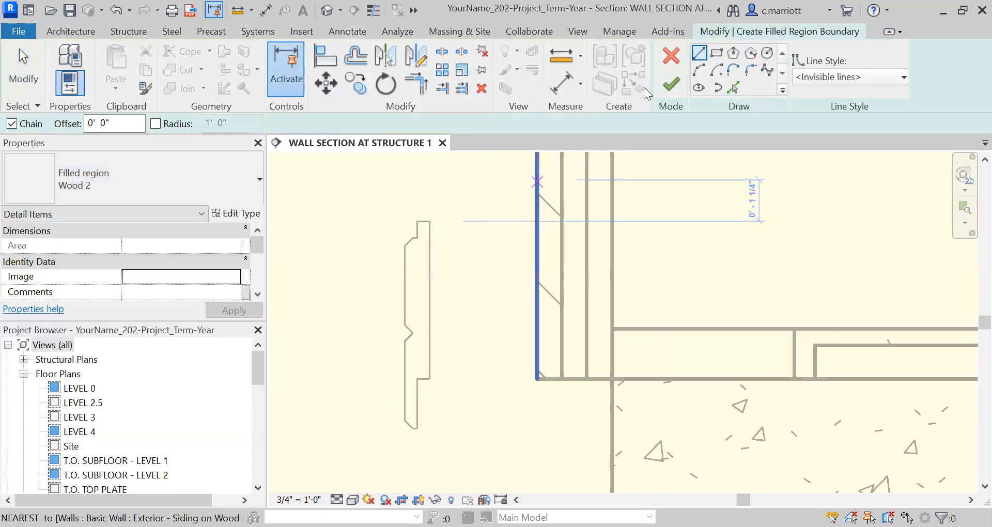
# - Trace the region's boundary with invisible lines from the upper tongue over the bevel, down the front face and around the V-groove
pyautogui.click(418, 222)
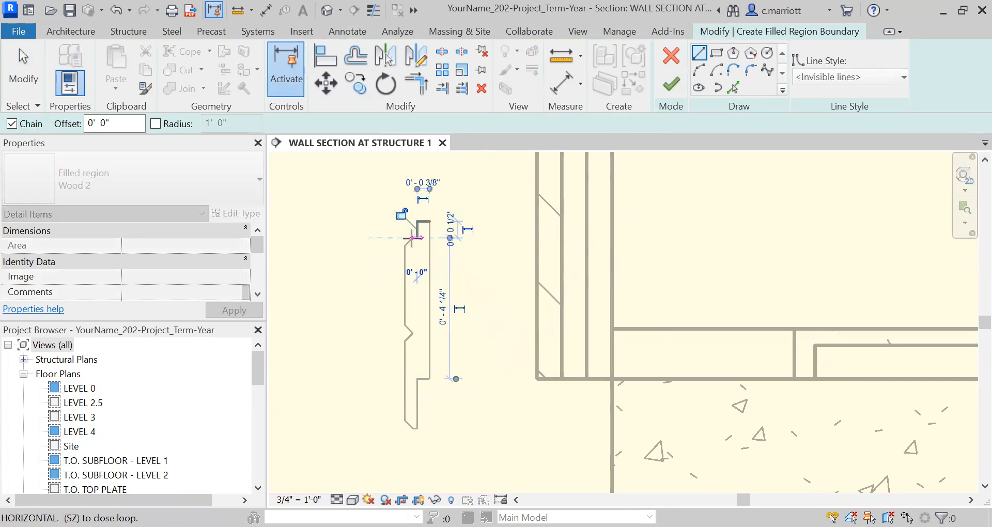
pyautogui.scroll(2, 412, 235)
pyautogui.scroll(-2, 401, 239)
pyautogui.scroll(3, 398, 251)
pyautogui.scroll(-1, 394, 256)
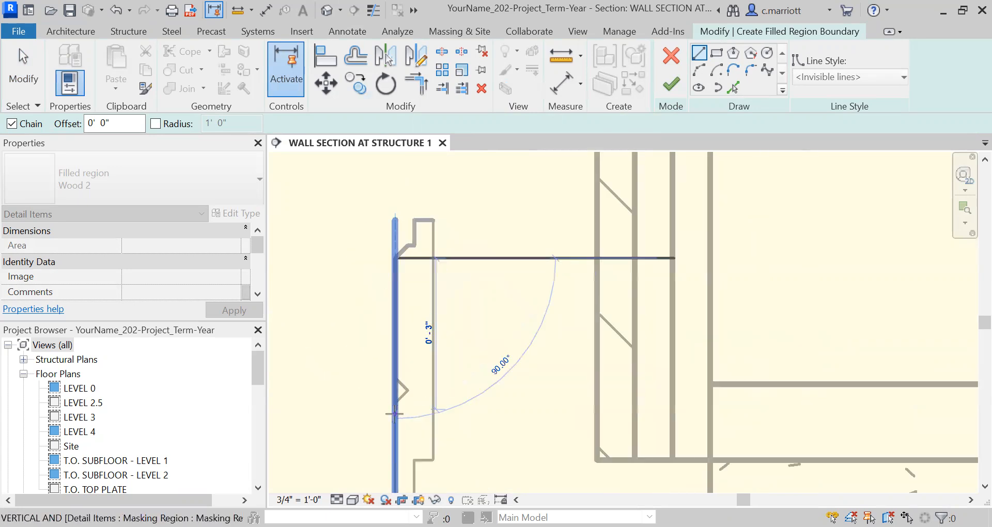
pyautogui.click(397, 378)
pyautogui.click(407, 390)
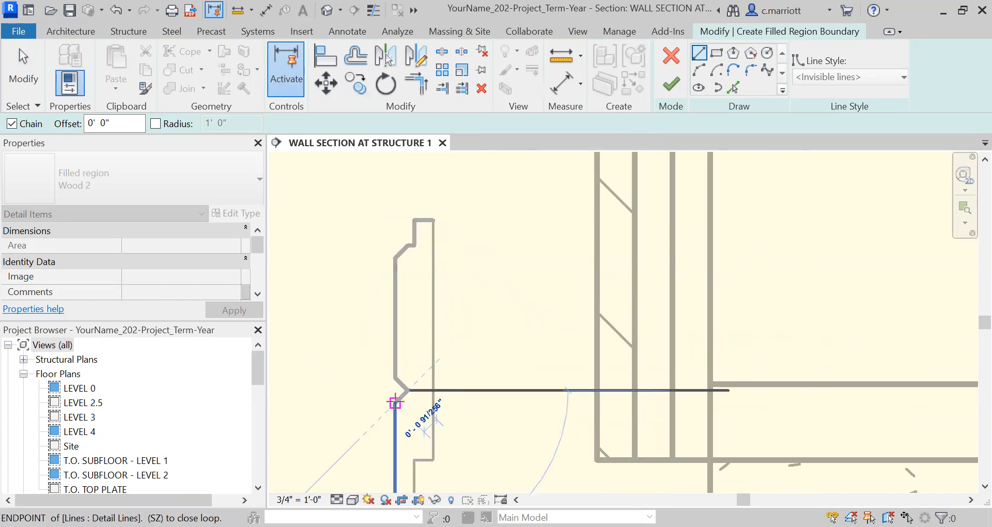
pyautogui.click(395, 402)
# - Continue the boundary down the lower front face, around the bottom bevel, up the lap and across the shoulder
pyautogui.scroll(-2, 390, 411)
pyautogui.moveTo(390, 411); pyautogui.dragTo(363, 308, button='middle')
pyautogui.scroll(3, 355, 357)
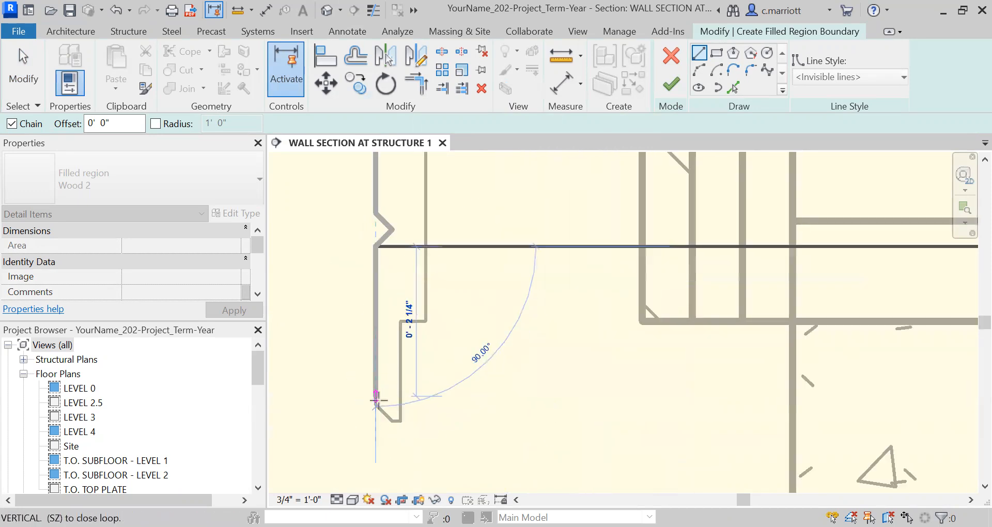
pyautogui.click(375, 404)
pyautogui.click(392, 421)
pyautogui.click(401, 421)
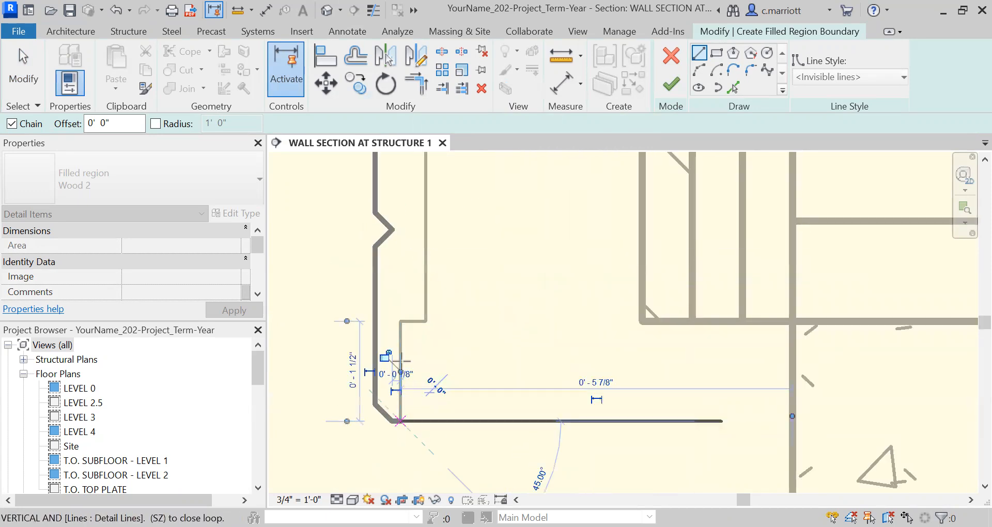
pyautogui.click(401, 322)
pyautogui.click(422, 326)
# - Close the boundary up the back face to the tongue's top corner, then finish the filled region and the group edit
pyautogui.scroll(-2, 439, 284)
pyautogui.moveTo(442, 271); pyautogui.dragTo(439, 363, button='middle')
pyautogui.scroll(3, 426, 272)
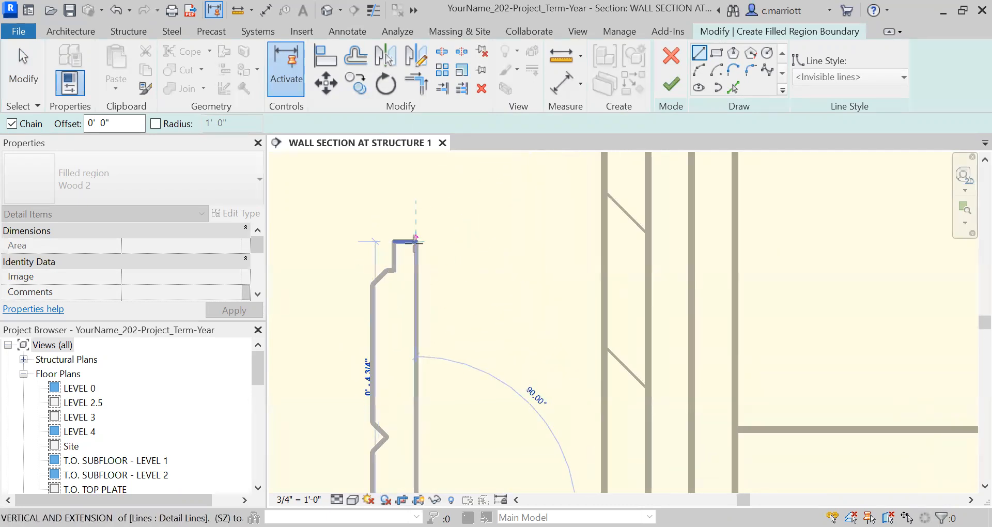
pyautogui.click(416, 241)
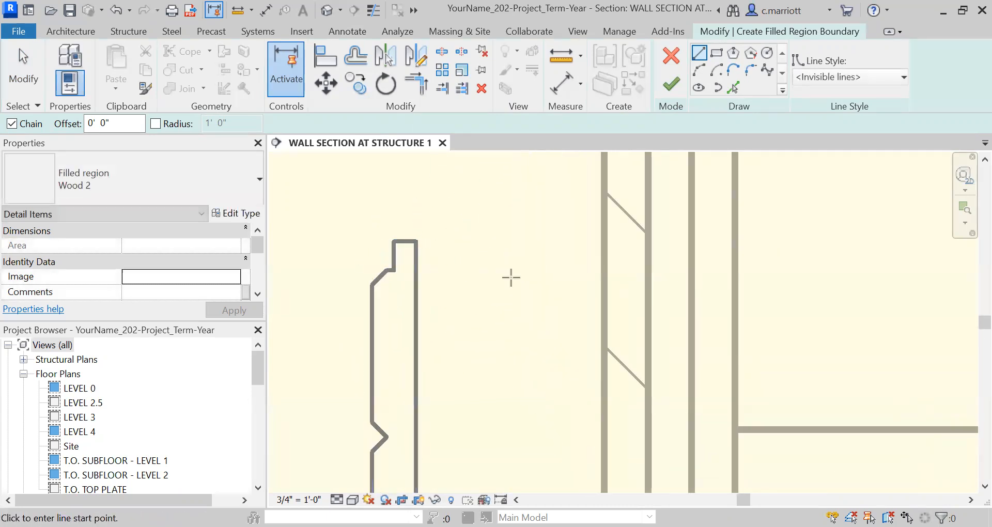
pyautogui.click(674, 85)
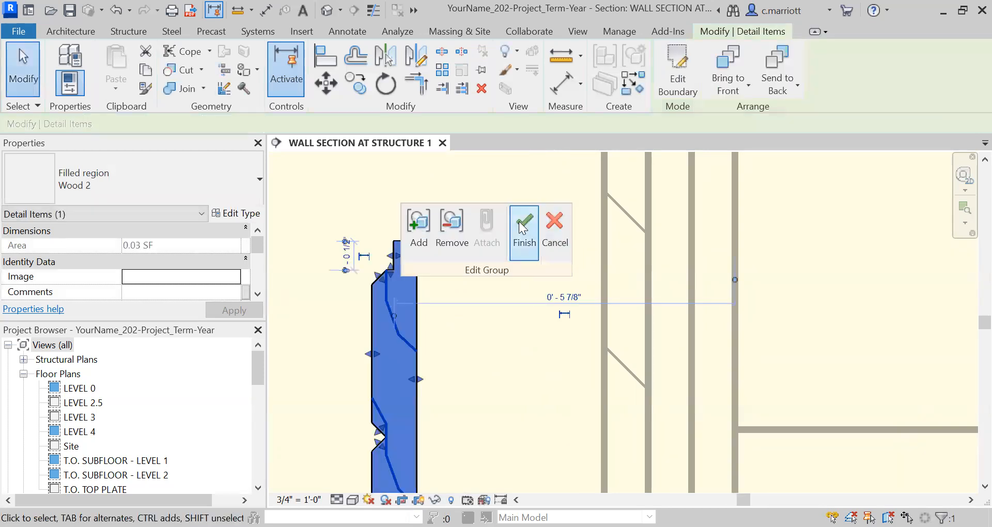
pyautogui.click(514, 370)
# - Move the filled V-shiplap profile group by its bottom back corner onto the siding layer's bottom inner corner
pyautogui.scroll(-2, 490, 349)
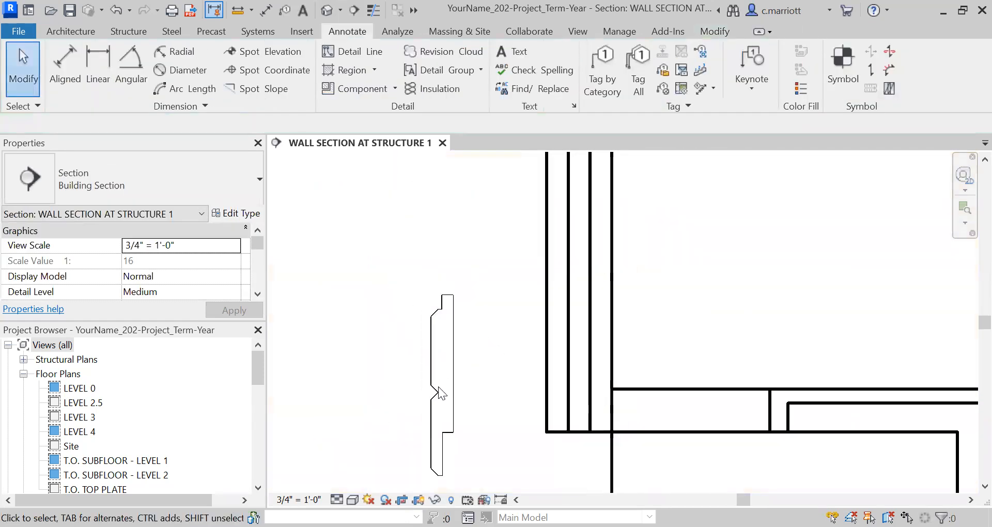
pyautogui.moveTo(485, 368); pyautogui.dragTo(413, 250, button='middle')
pyautogui.click(396, 262)
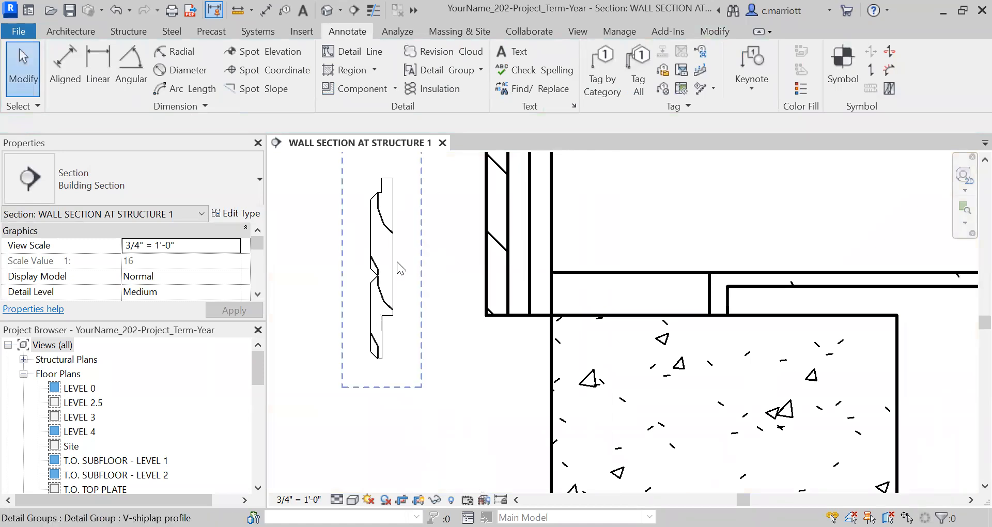
pyautogui.click(394, 262)
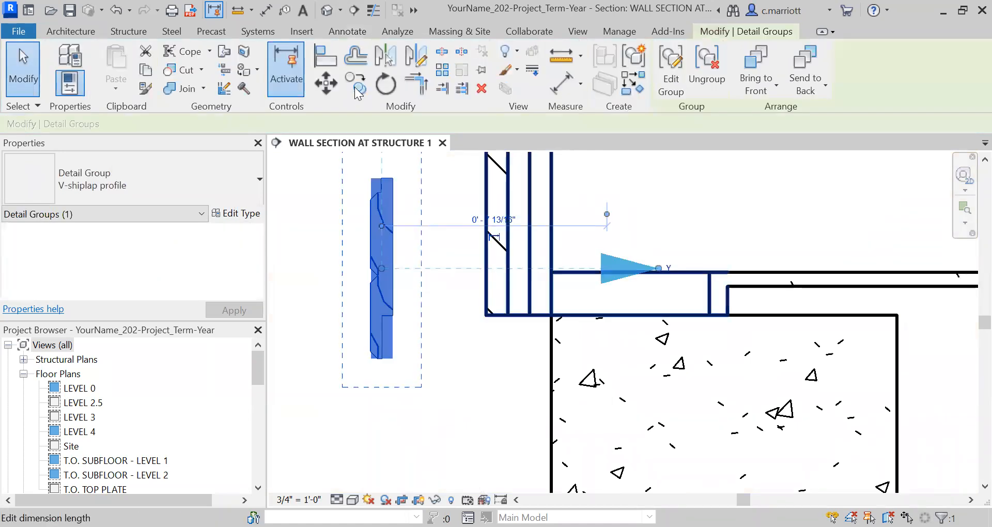
pyautogui.click(325, 82)
pyautogui.click(390, 355)
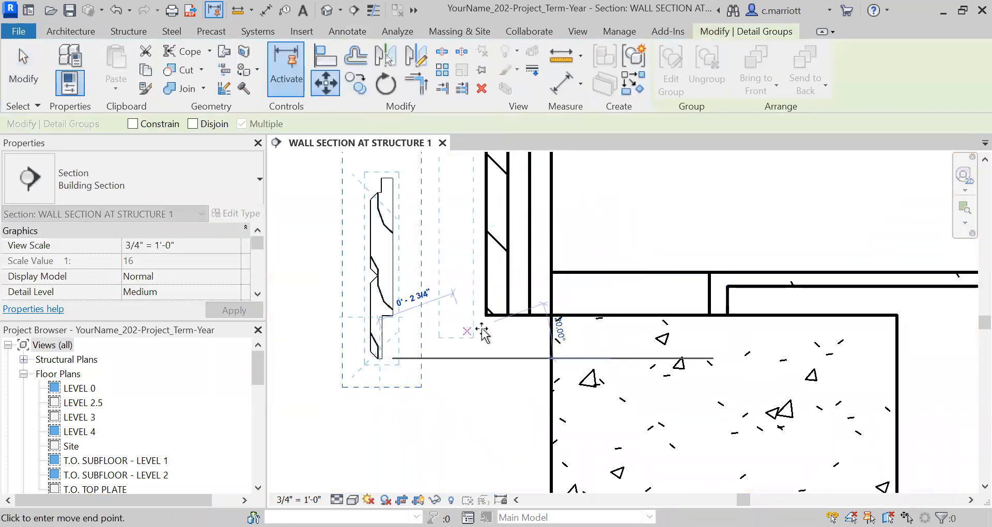
pyautogui.click(509, 317)
pyautogui.scroll(4, 429, 369)
pyautogui.scroll(3, 453, 328)
pyautogui.press('Escape')
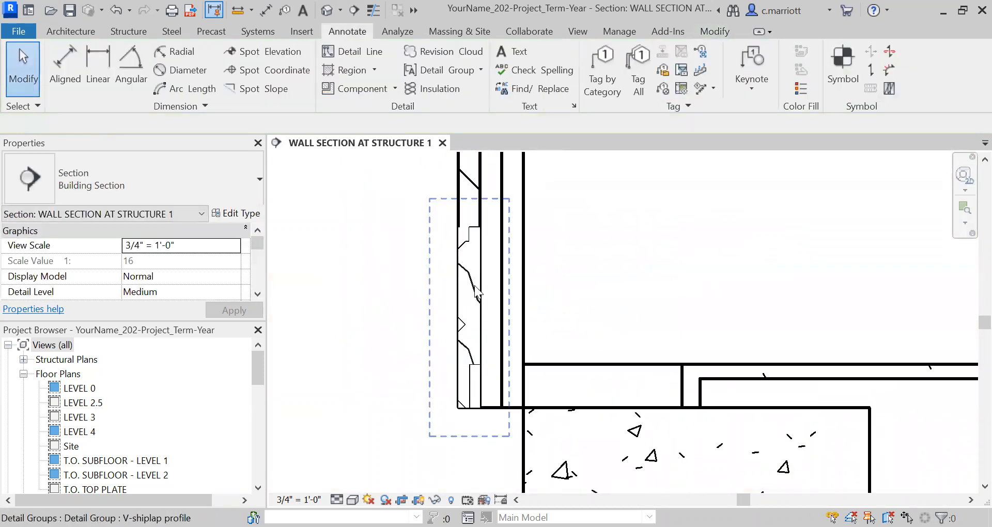
pyautogui.scroll(-4, 436, 322)
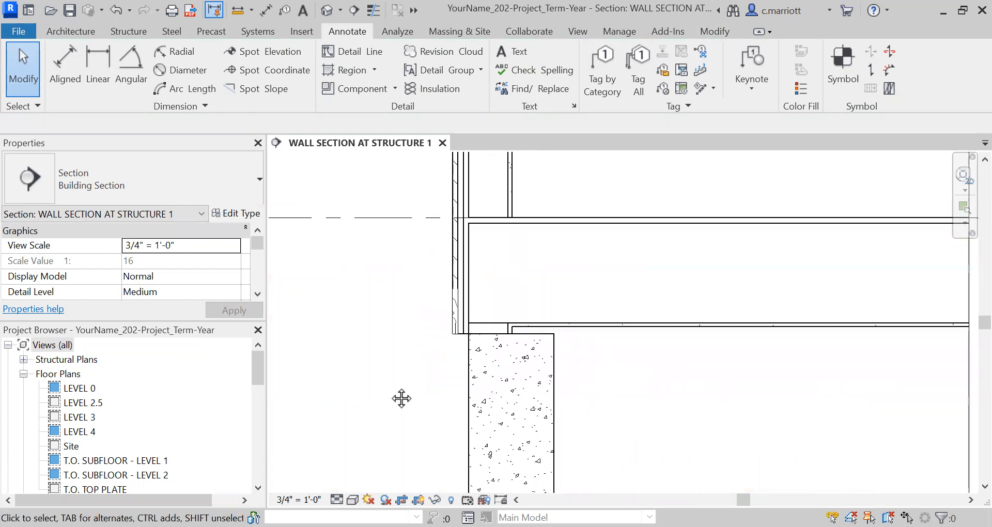
pyautogui.scroll(4, 444, 398)
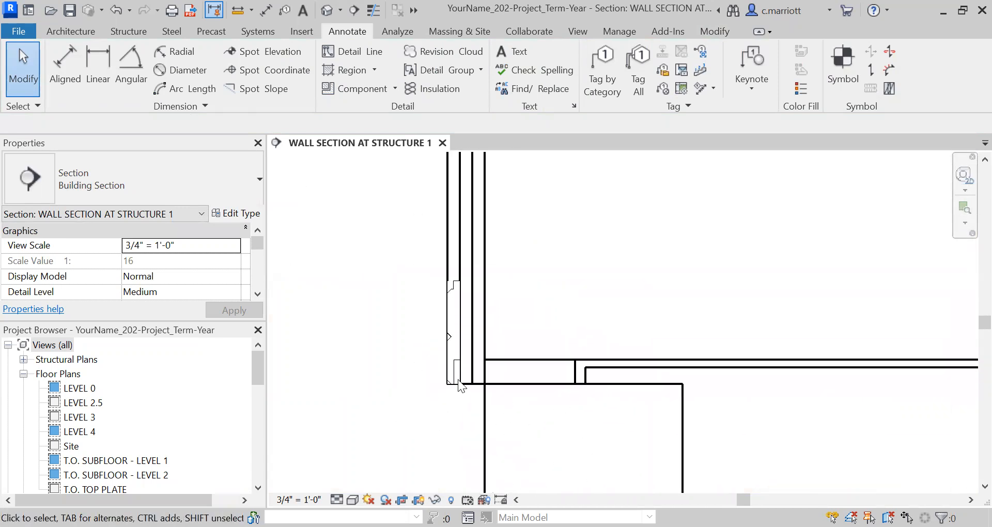
# - Try to array the V-shiplap profile group vertically up the wall from its base, with 40 members spaced to the 2nd
pyautogui.click(441, 238)
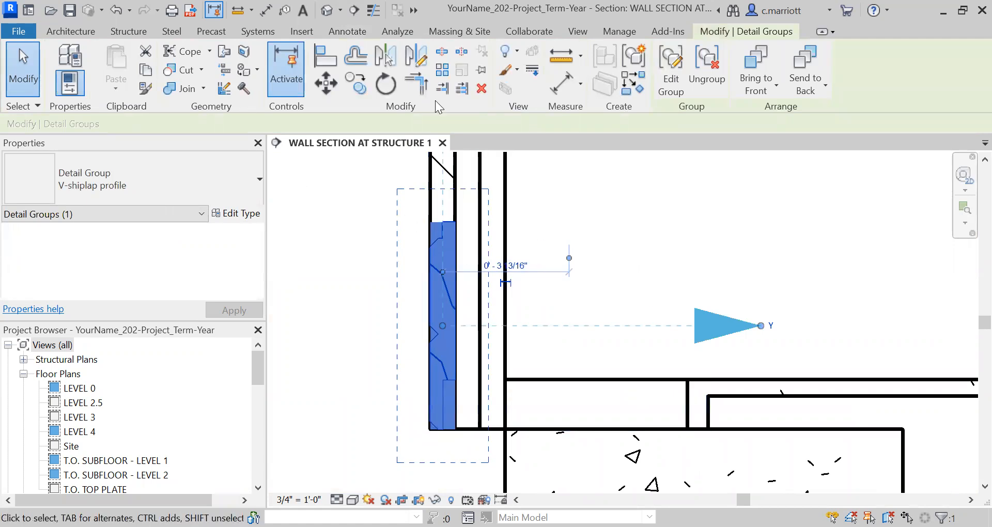
pyautogui.click(446, 76)
pyautogui.scroll(-2, 360, 294)
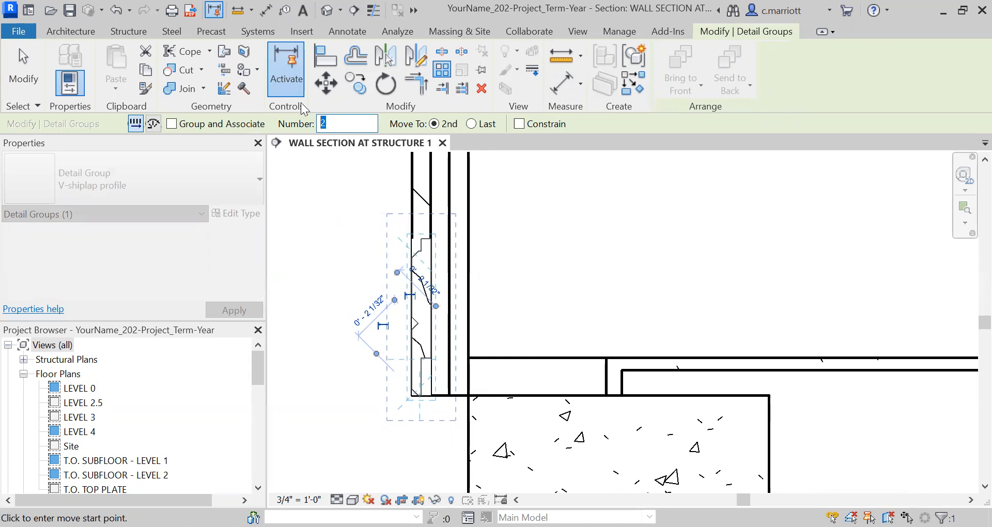
pyautogui.write('40')
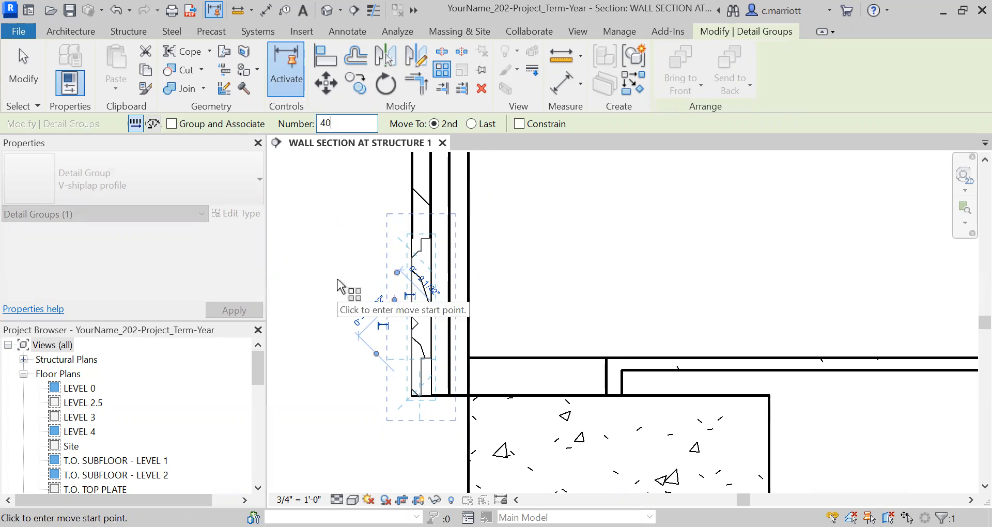
pyautogui.click(333, 261)
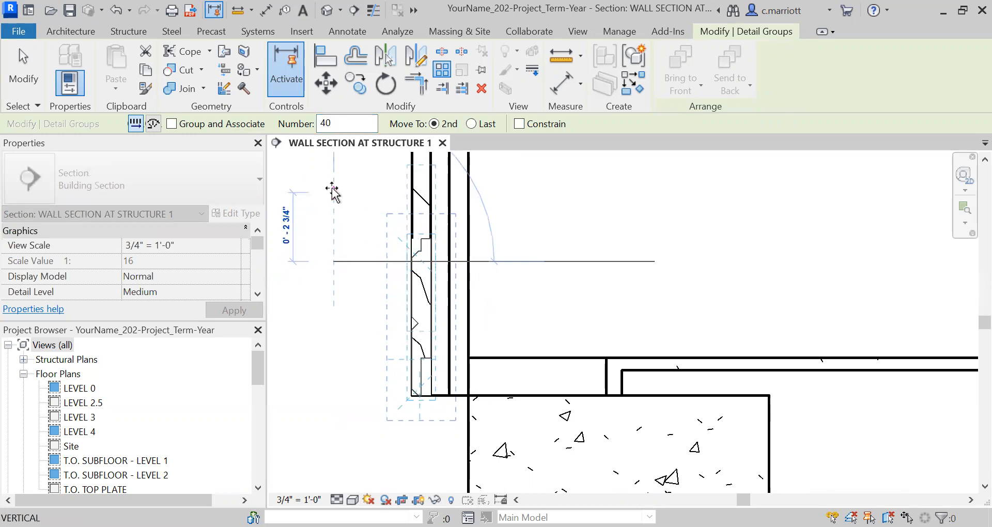
pyautogui.write('0')
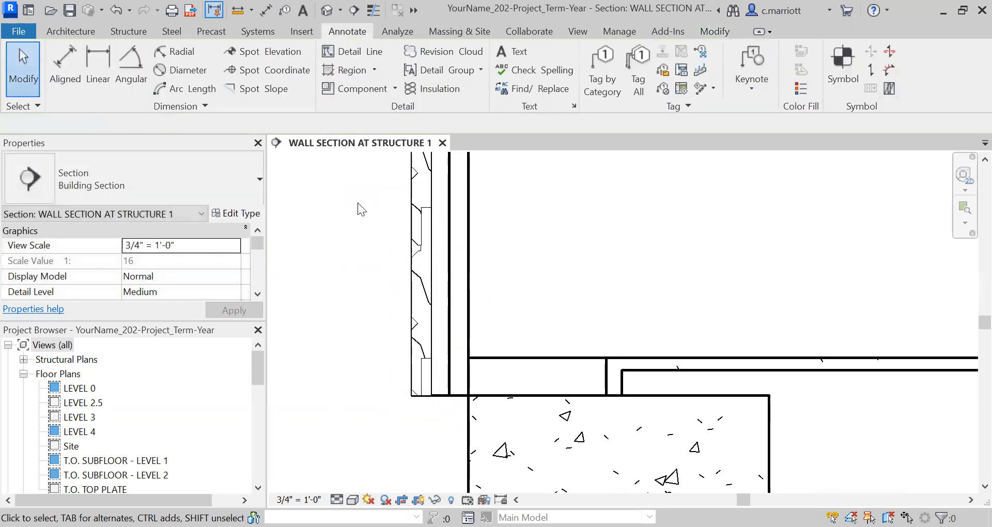
# - Examine the arrayed shiplap boards along the wall, checking their overlaps and alignment with the siding layer
pyautogui.scroll(-6, 321, 324)
pyautogui.scroll(5, 359, 298)
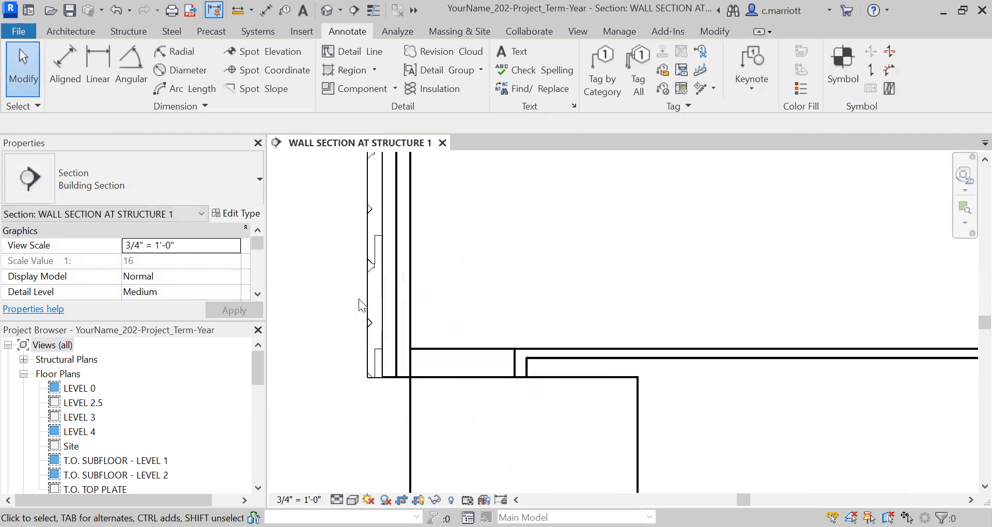
pyautogui.scroll(3, 381, 407)
pyautogui.scroll(-2, 349, 283)
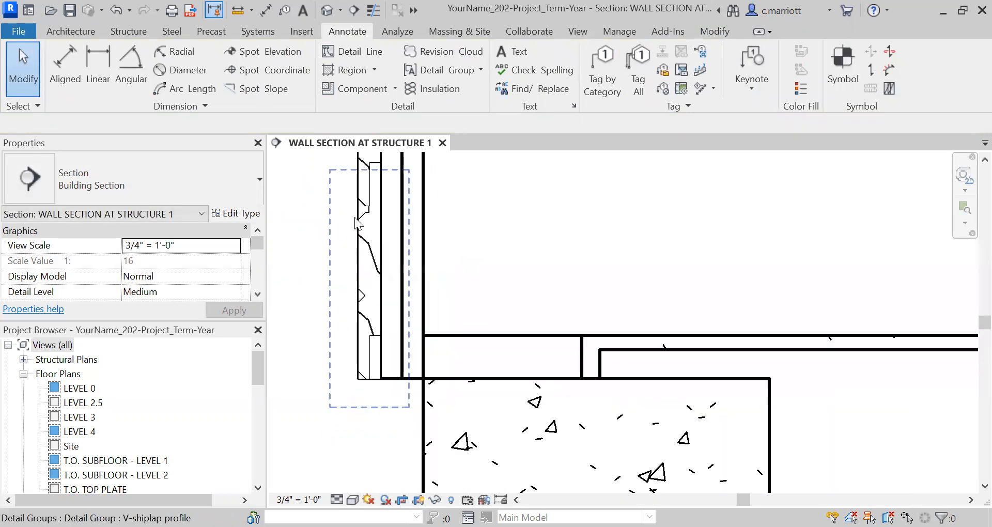
pyautogui.scroll(1, 357, 218)
pyautogui.scroll(-5, 340, 310)
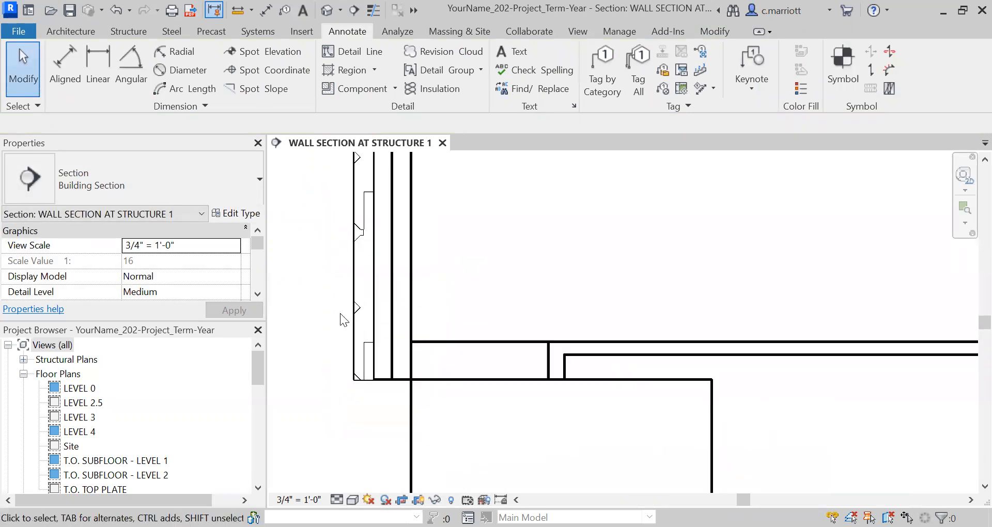
pyautogui.moveTo(346, 332); pyautogui.dragTo(386, 413, button='middle')
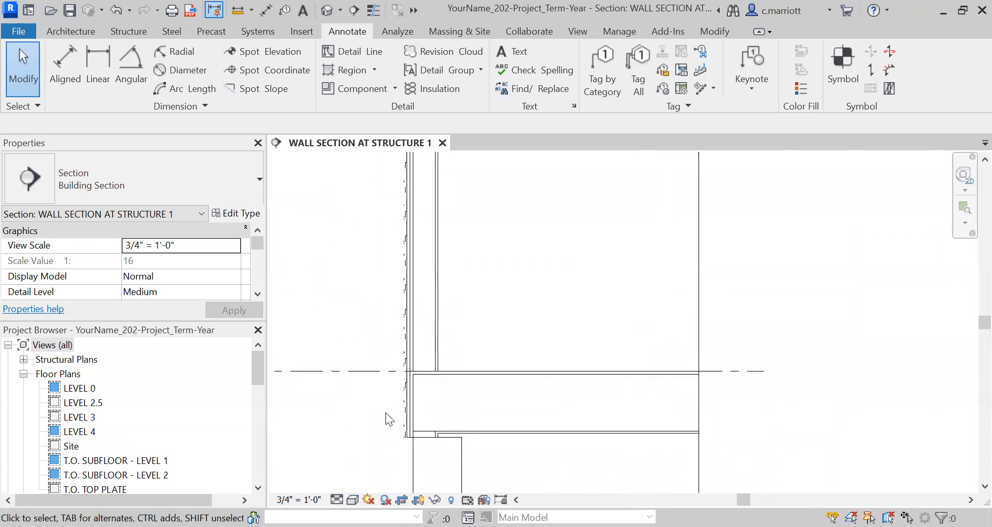
pyautogui.scroll(5, 394, 367)
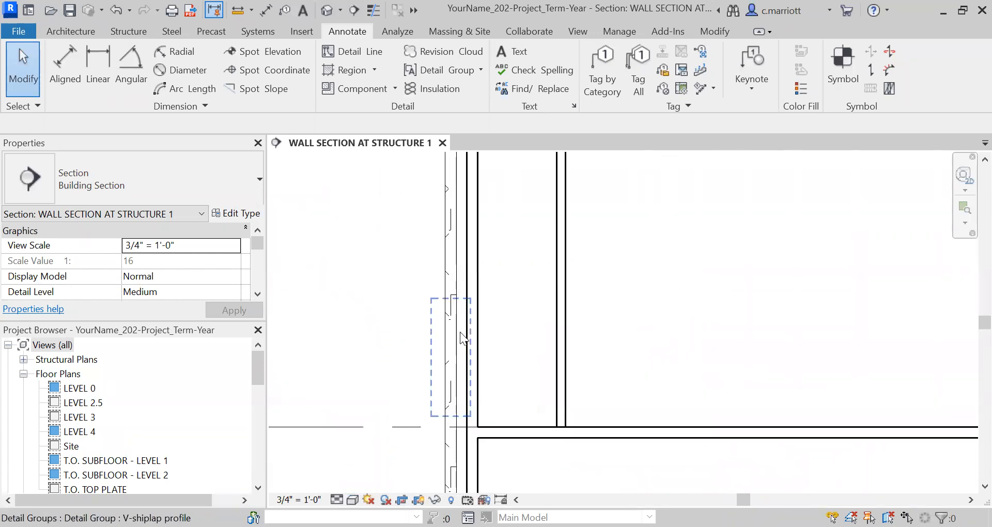
pyautogui.moveTo(427, 334); pyautogui.dragTo(365, 272, button='middle')
pyautogui.scroll(1, 365, 272)
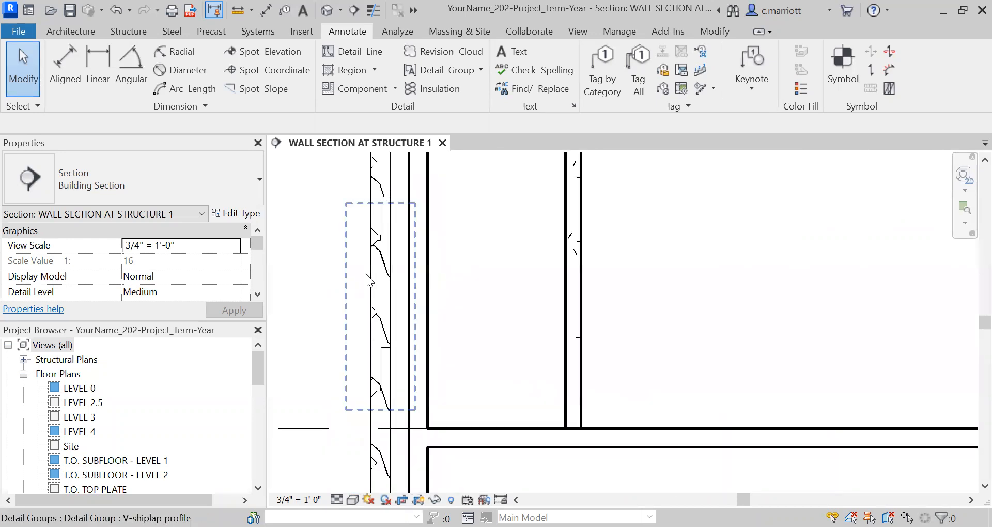
pyautogui.scroll(-3, 374, 258)
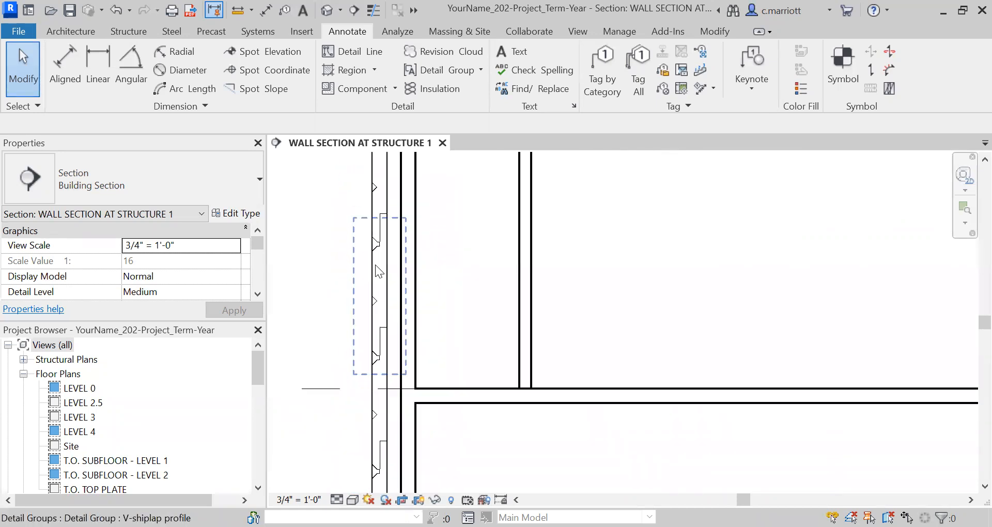
pyautogui.click(378, 255)
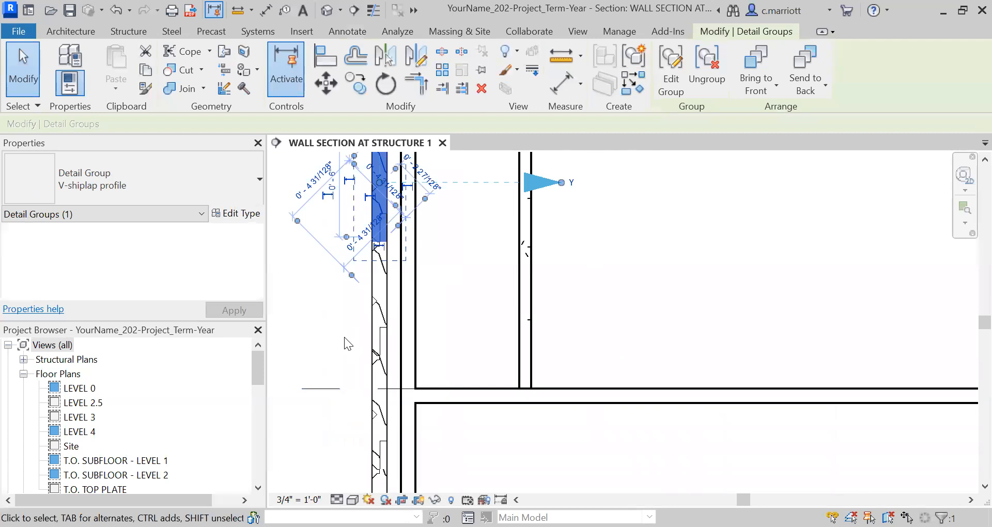
pyautogui.scroll(-2, 364, 295)
pyautogui.press('Escape')
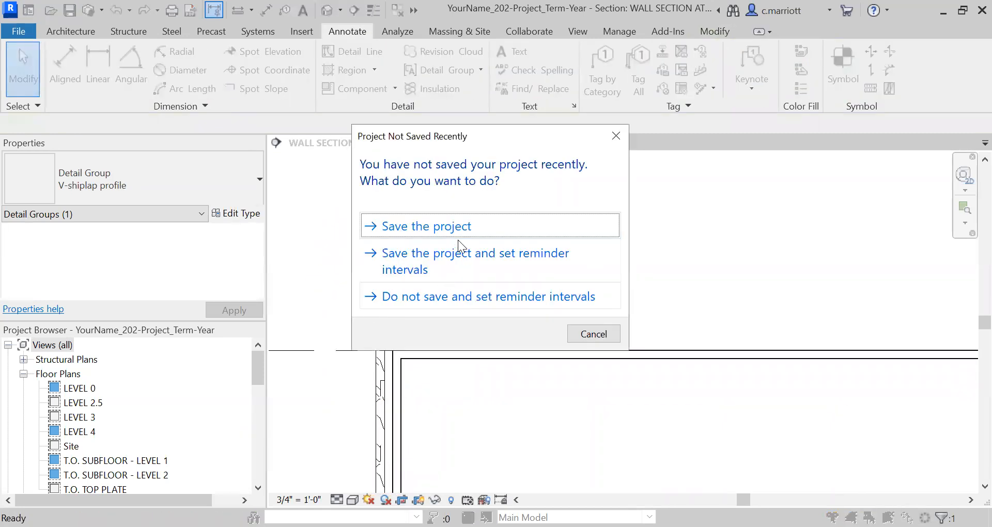
pyautogui.moveTo(345, 397); pyautogui.dragTo(334, 273, button='middle')
pyautogui.scroll(3, 359, 382)
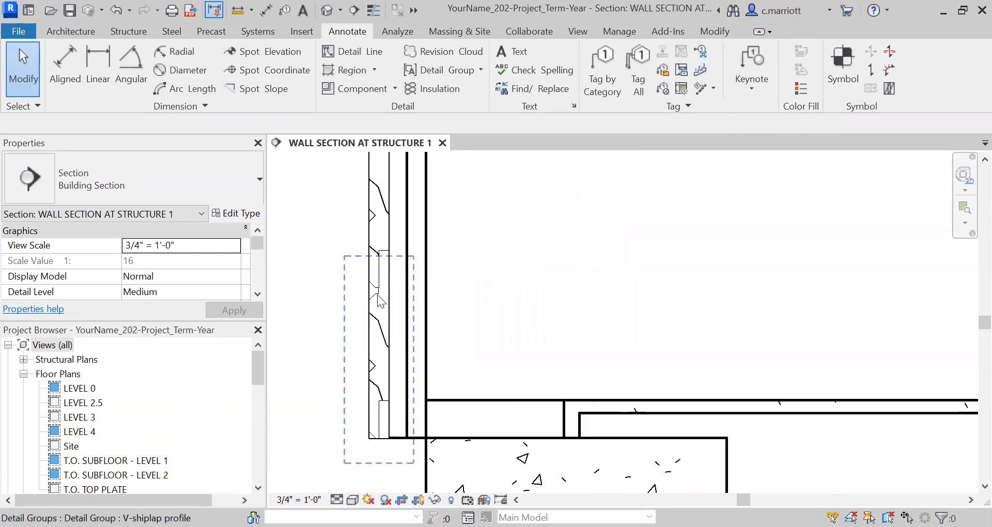
# - Try to move the second shiplap board from the wall base 1/16" outward
pyautogui.click(356, 326)
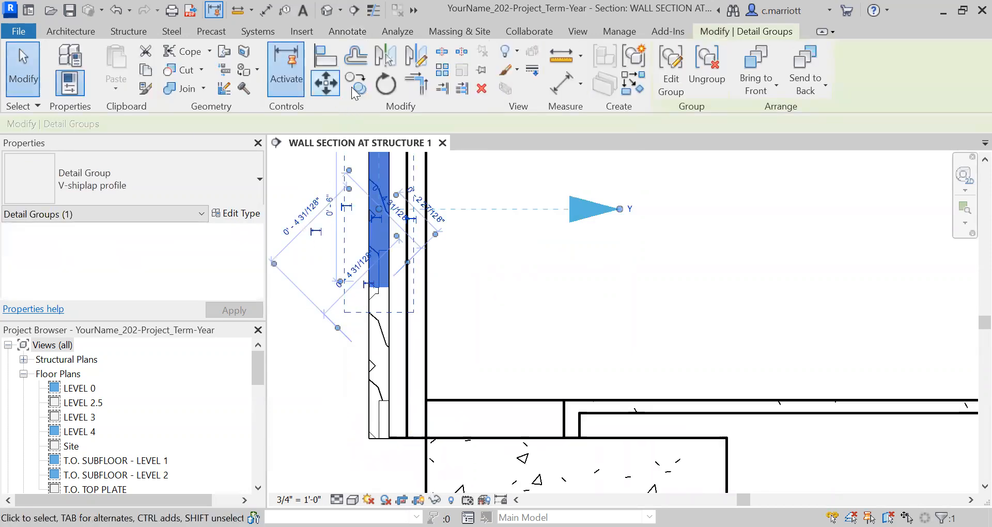
pyautogui.click(323, 87)
pyautogui.click(312, 383)
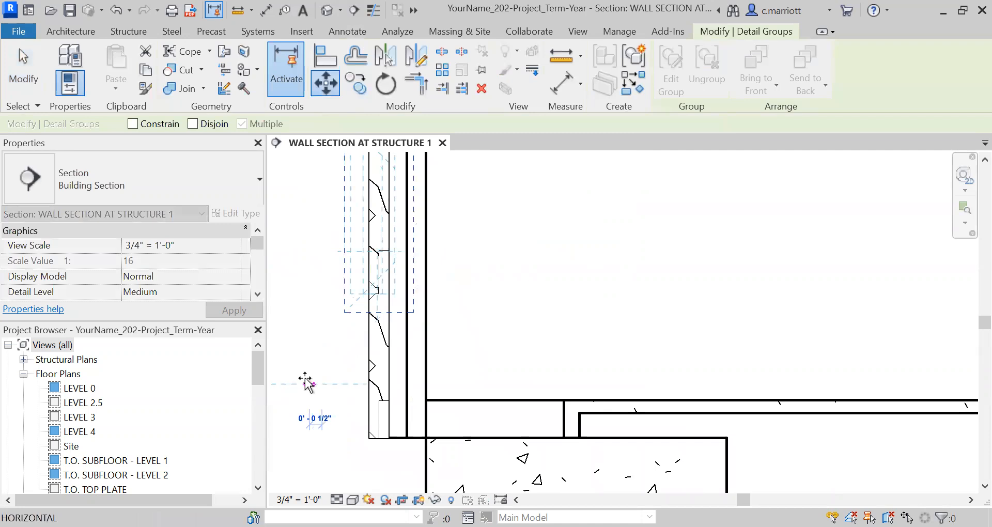
pyautogui.write('1/16"')
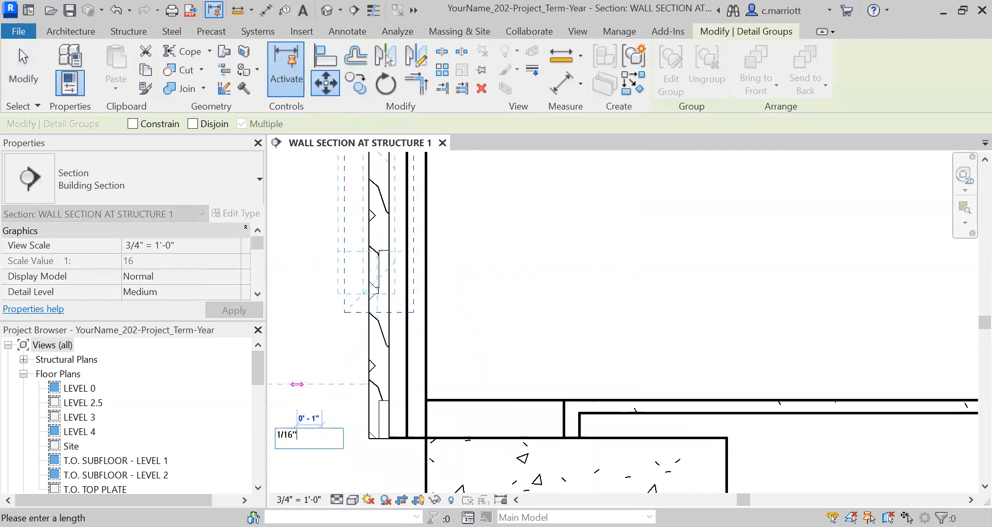
pyautogui.press('Return')
pyautogui.press('Escape')
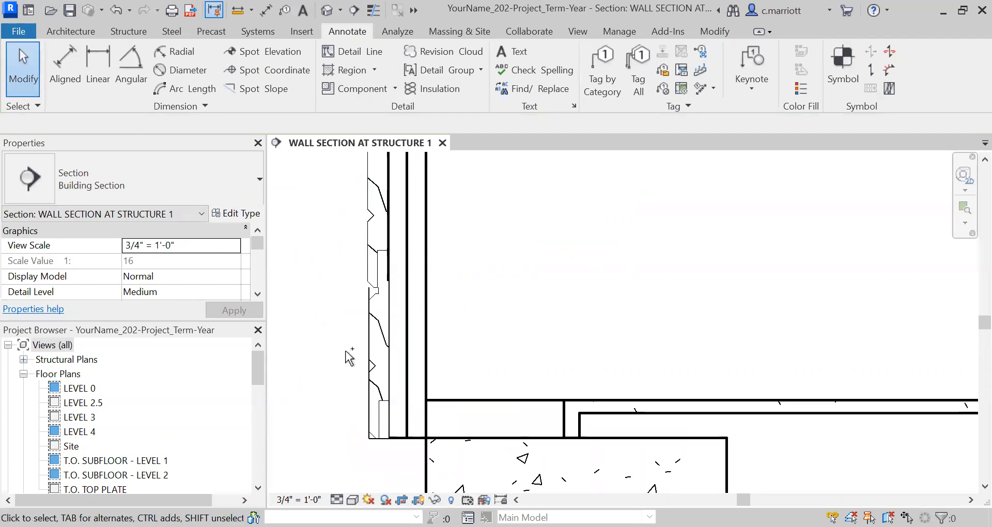
# - Undo the shiplap array, and move the single V-shiplap group at the wall base 1/16" outward
pyautogui.scroll(1, 349, 357)
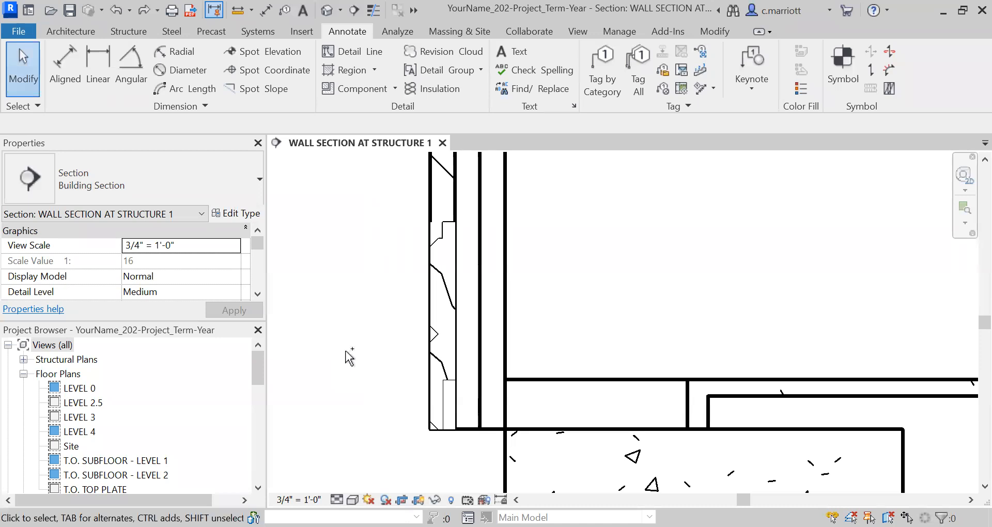
pyautogui.scroll(-5, 367, 253)
pyautogui.moveTo(372, 306); pyautogui.dragTo(395, 437, button='middle')
pyautogui.scroll(2, 386, 379)
pyautogui.scroll(5, 367, 328)
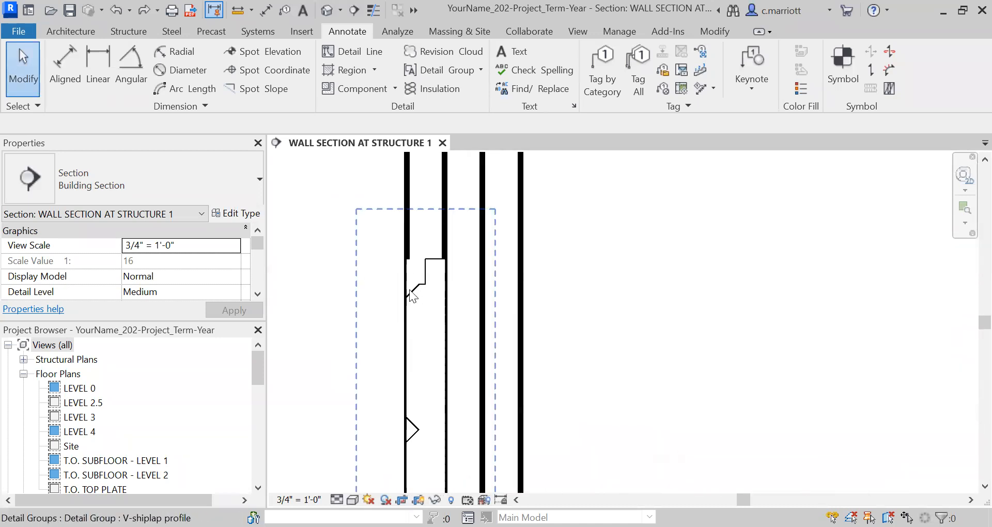
pyautogui.click(415, 283)
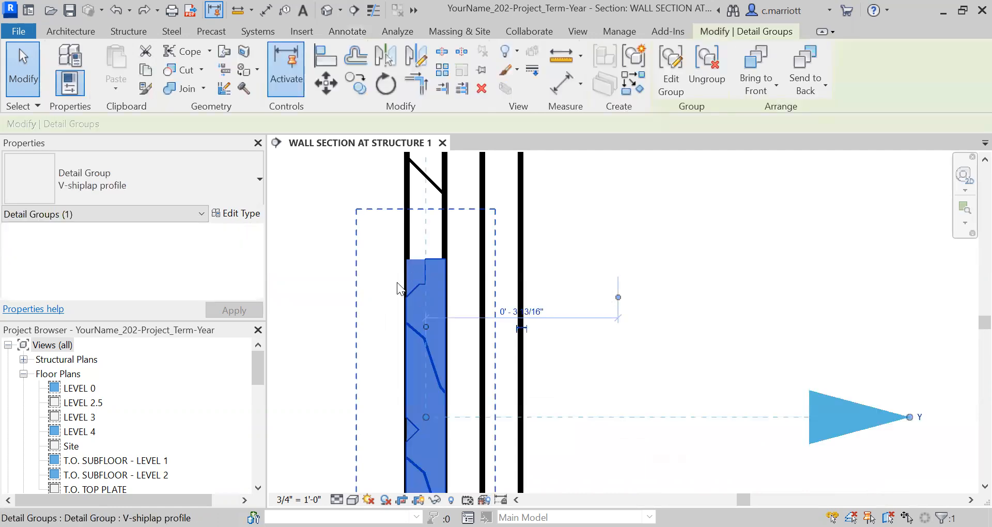
pyautogui.click(327, 87)
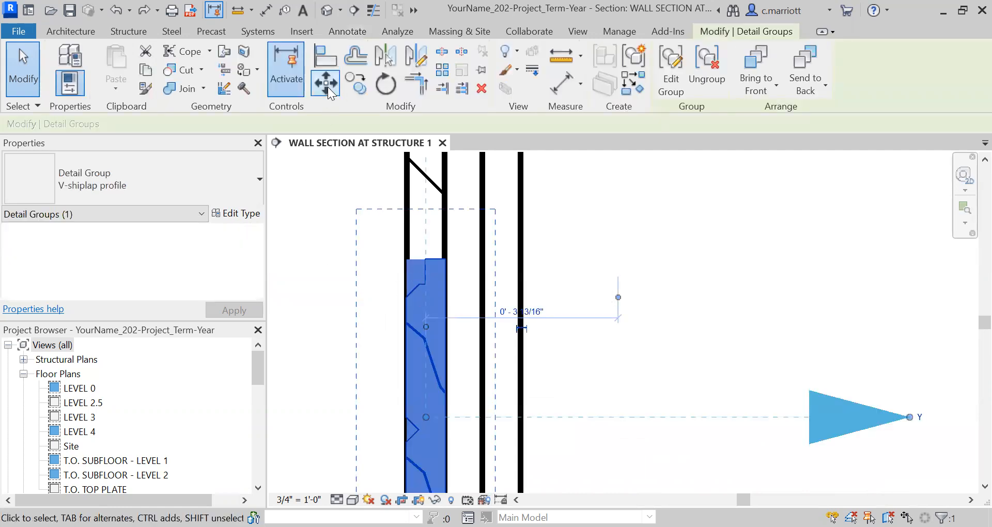
pyautogui.click(321, 192)
pyautogui.write('1/1')
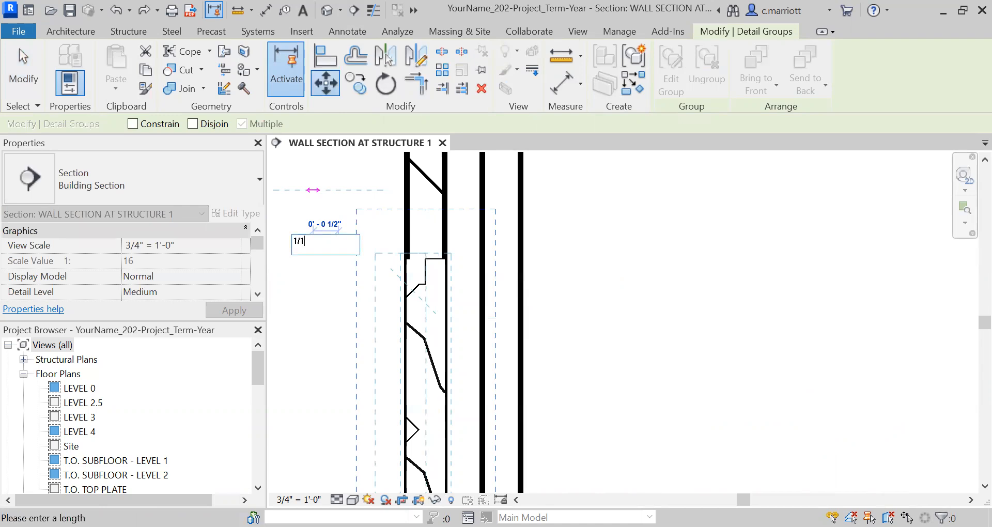
pyautogui.press('Return')
pyautogui.press('Escape')
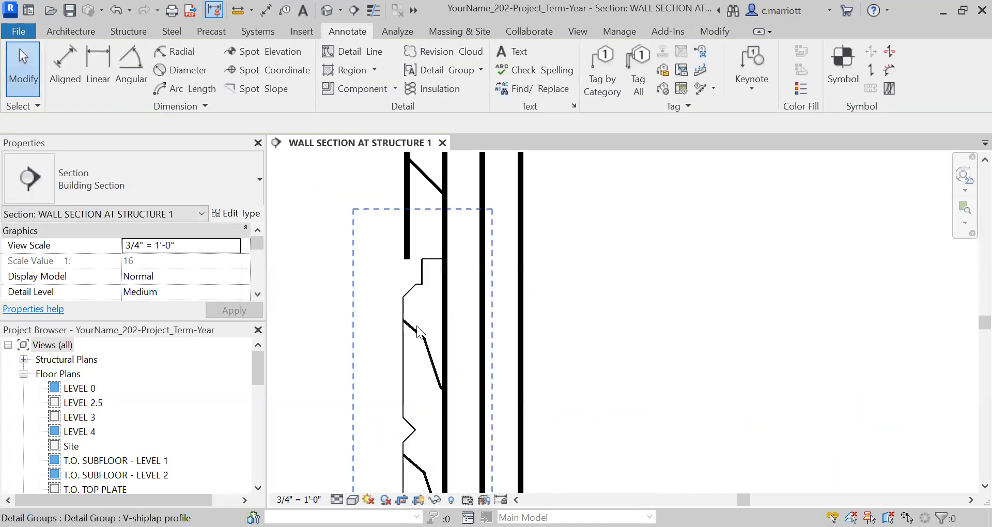
# - Array the shifted V-shiplap group straight up the wall from the base, with 40 members spaced to the 2nd
pyautogui.scroll(-2, 402, 363)
pyautogui.moveTo(381, 376); pyautogui.dragTo(353, 319, button='middle')
pyautogui.scroll(2, 379, 423)
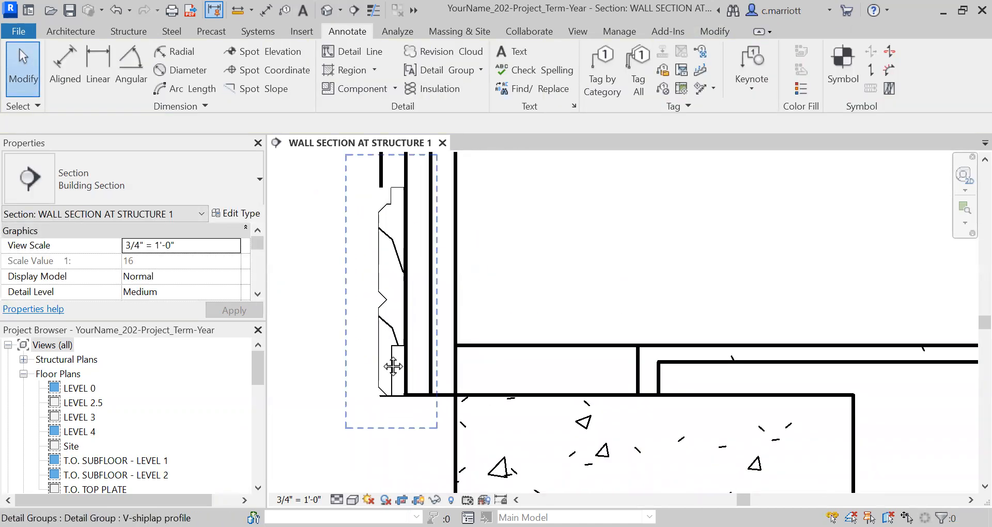
pyautogui.moveTo(392, 365); pyautogui.dragTo(392, 436, button='middle')
pyautogui.click(388, 284)
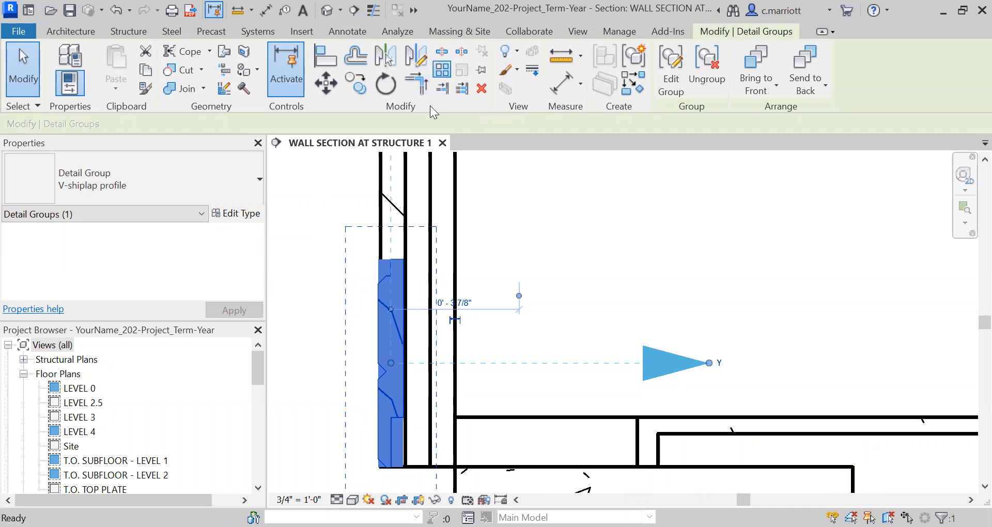
pyautogui.click(441, 69)
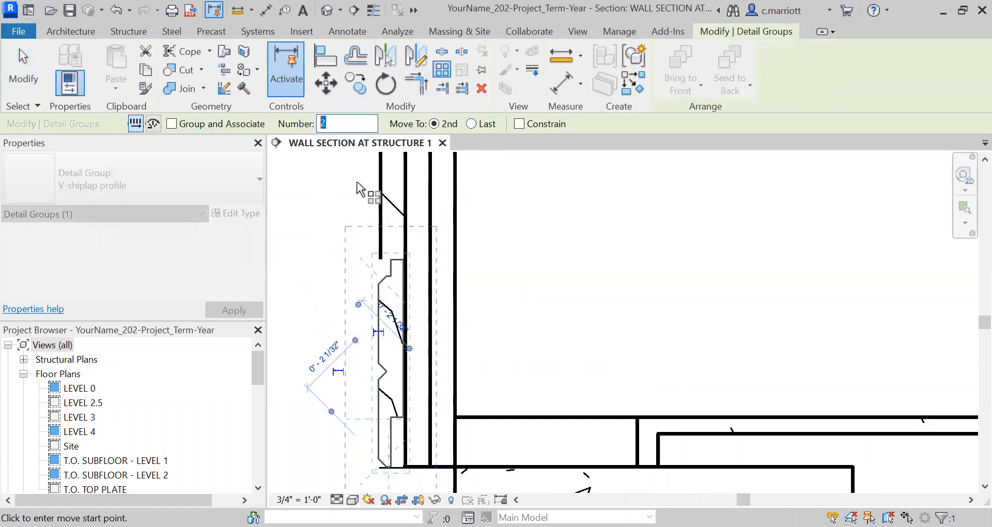
pyautogui.click(321, 305)
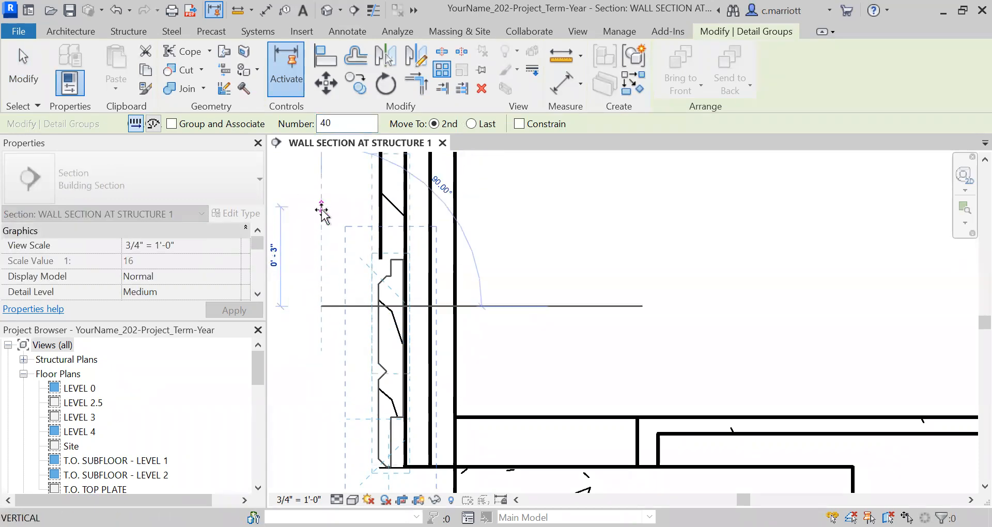
pyautogui.write('5')
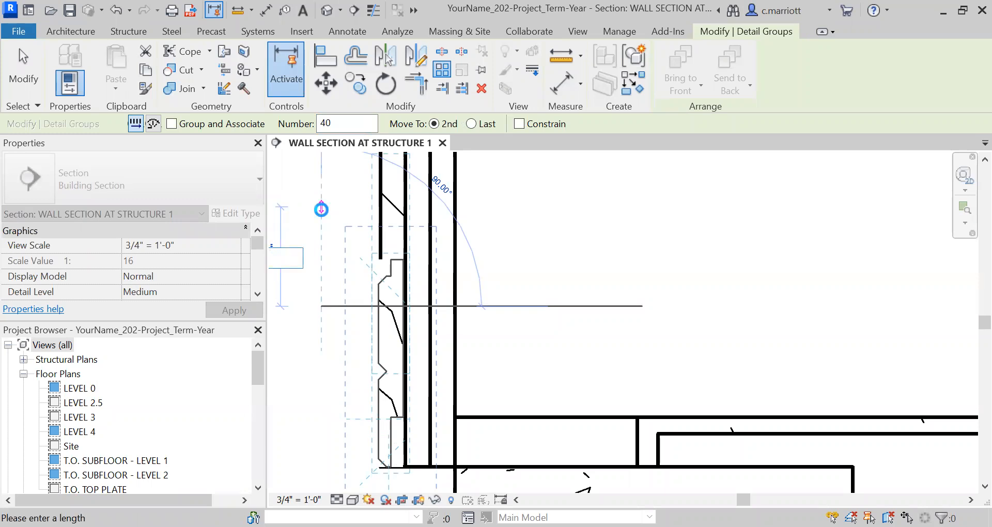
# - Delete the two V-shiplap boards directly above the soffit at the top of the exterior wall
pyautogui.scroll(-8, 341, 243)
pyautogui.scroll(-1, 335, 242)
pyautogui.moveTo(326, 204); pyautogui.dragTo(374, 514, button='middle')
pyautogui.scroll(-2, 363, 218)
pyautogui.moveTo(364, 219); pyautogui.dragTo(355, 387, button='middle')
pyautogui.scroll(5, 361, 279)
pyautogui.scroll(6, 362, 279)
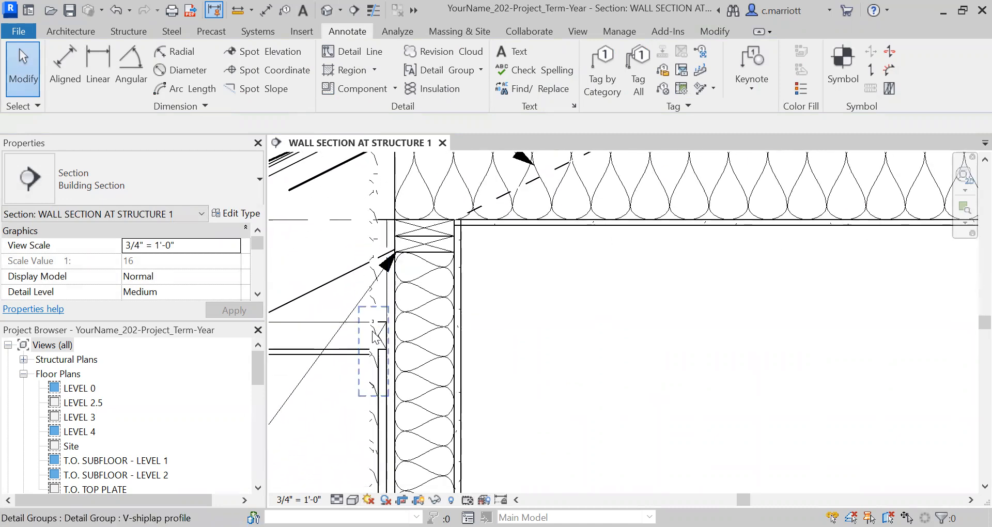
pyautogui.scroll(2, 375, 337)
pyautogui.click(386, 309)
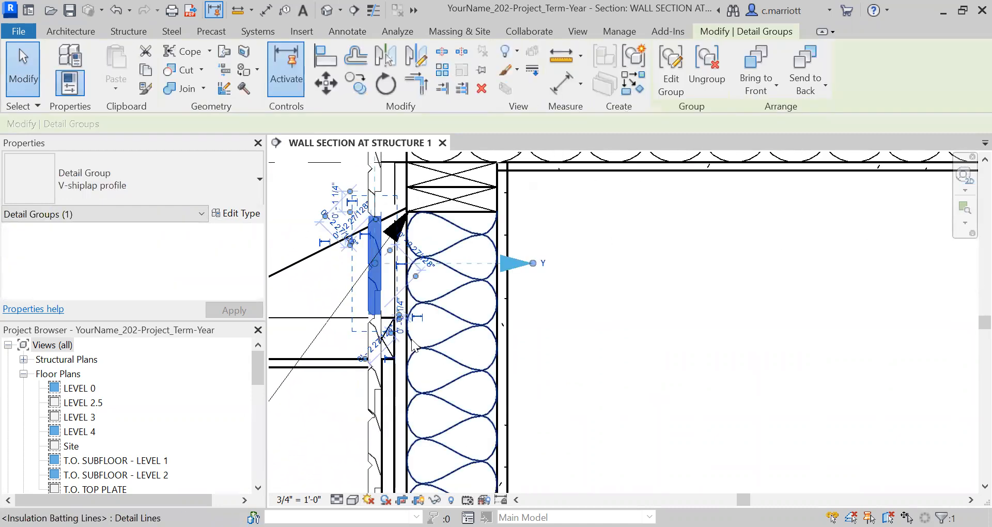
pyautogui.press('Escape')
pyautogui.click(377, 199)
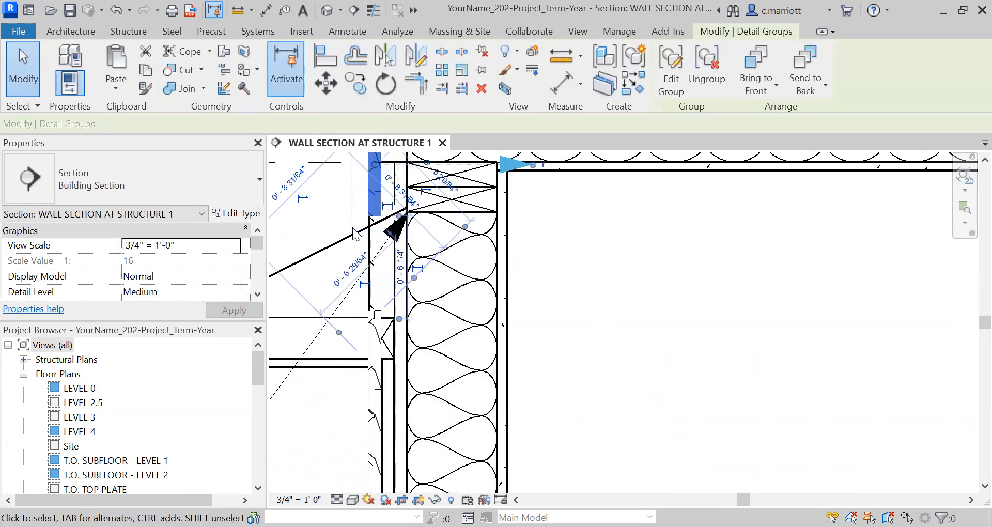
pyautogui.scroll(-2, 377, 221)
pyautogui.moveTo(376, 221); pyautogui.dragTo(356, 351, button='middle')
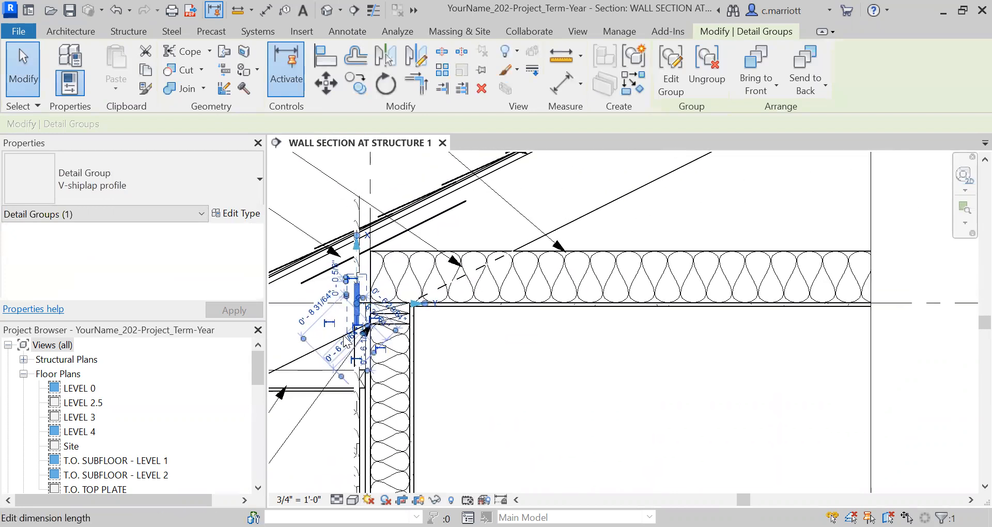
pyautogui.press('Escape')
# - Delete the remaining V-shiplap boards that extend up through the sloped roof
pyautogui.scroll(1, 343, 295)
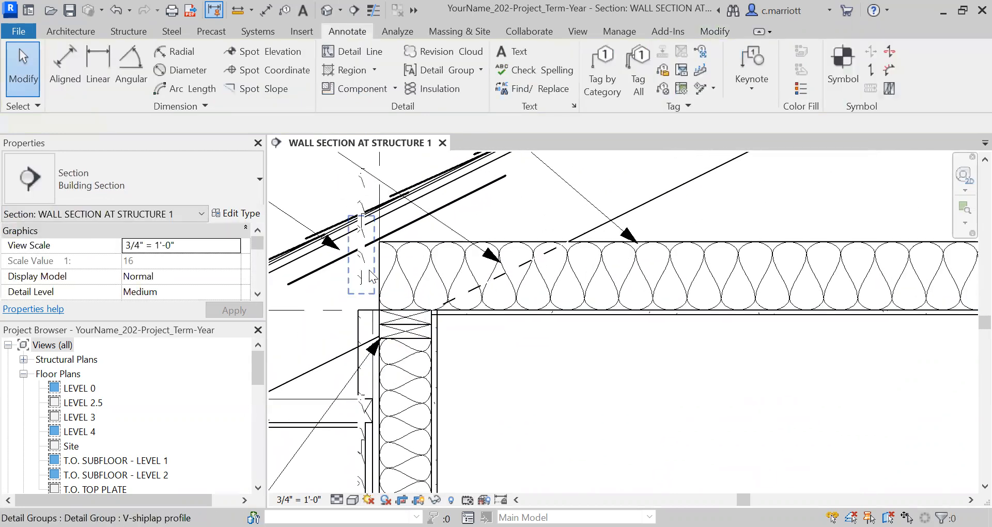
pyautogui.click(363, 279)
pyautogui.press('Escape')
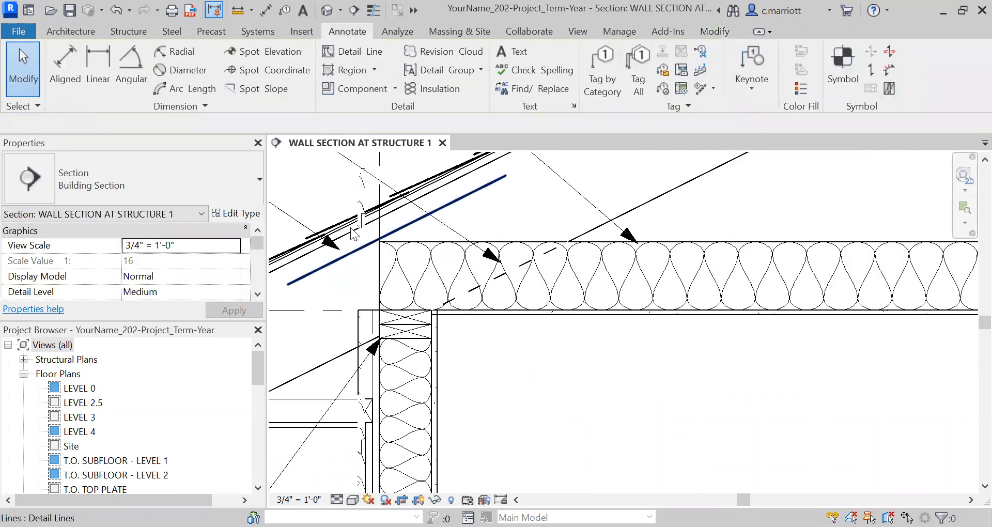
pyautogui.scroll(2, 350, 227)
pyautogui.click(373, 184)
pyautogui.press('Delete')
# - Examine the shiplap boards from the soffit down to the wall base, checking their overlaps and the outer profile lines
pyautogui.scroll(-3, 353, 203)
pyautogui.moveTo(352, 202); pyautogui.dragTo(408, 156, button='middle')
pyautogui.scroll(-1, 402, 296)
pyautogui.scroll(5, 381, 279)
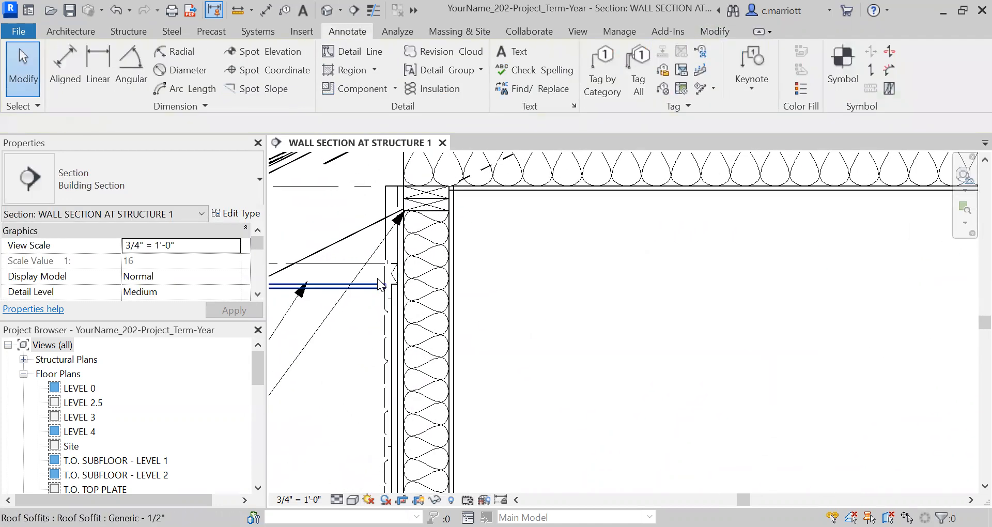
pyautogui.scroll(3, 425, 297)
pyautogui.moveTo(351, 352); pyautogui.dragTo(387, 337, button='middle')
pyautogui.scroll(3, 381, 320)
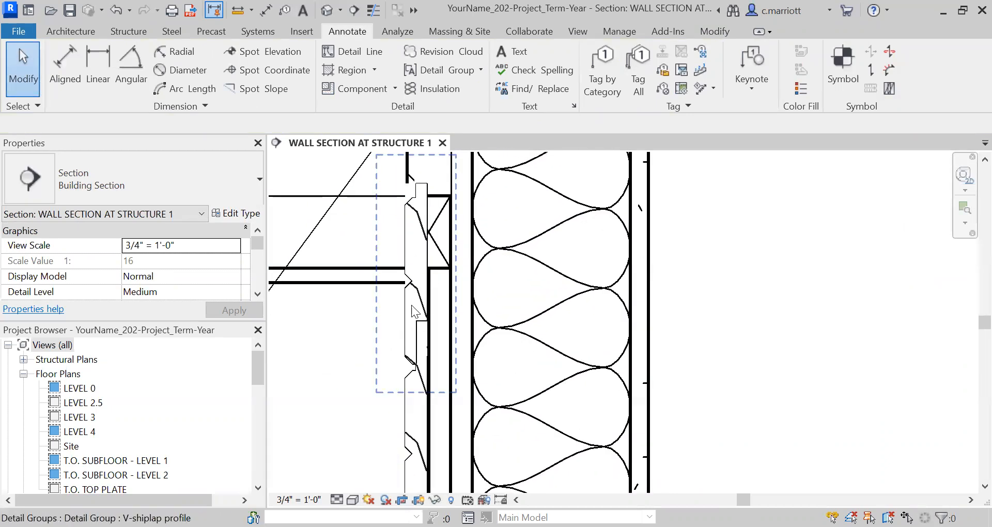
pyautogui.scroll(-8, 396, 299)
pyautogui.moveTo(388, 314); pyautogui.dragTo(380, 139, button='middle')
pyautogui.moveTo(405, 383); pyautogui.dragTo(445, 213, button='middle')
pyautogui.moveTo(413, 408); pyautogui.dragTo(419, 253, button='middle')
pyautogui.moveTo(429, 380); pyautogui.dragTo(411, 180, button='middle')
pyautogui.moveTo(392, 442); pyautogui.dragTo(414, 218, button='middle')
pyautogui.scroll(5, 448, 311)
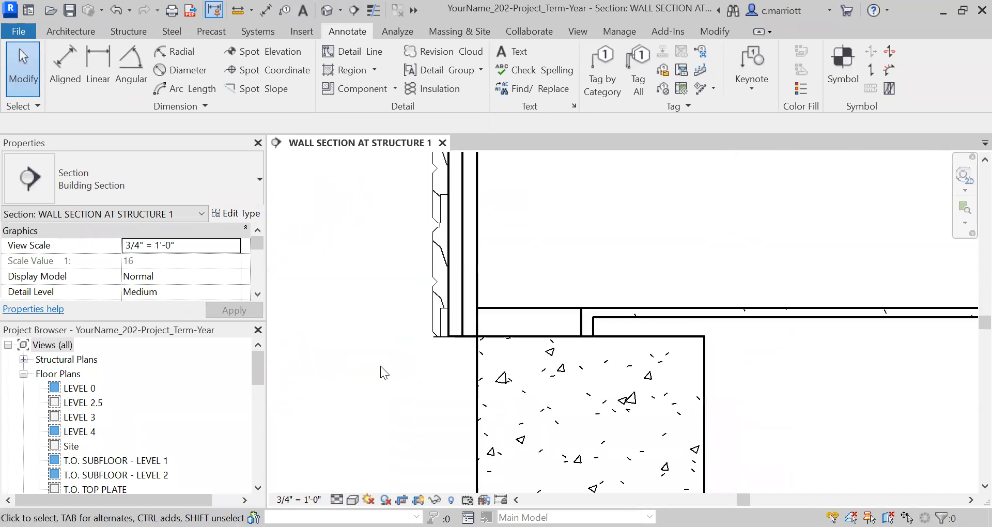
pyautogui.moveTo(441, 376); pyautogui.dragTo(428, 418, button='middle')
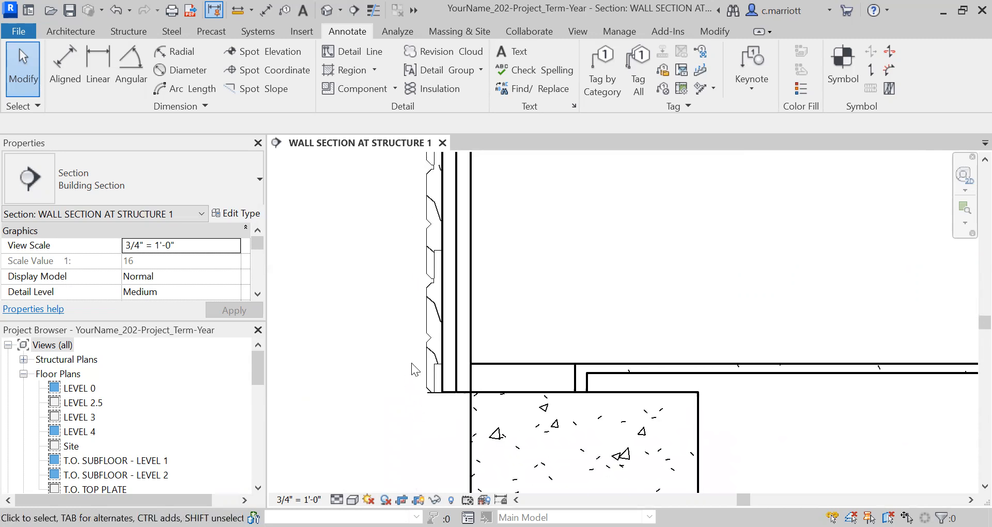
pyautogui.scroll(2, 416, 377)
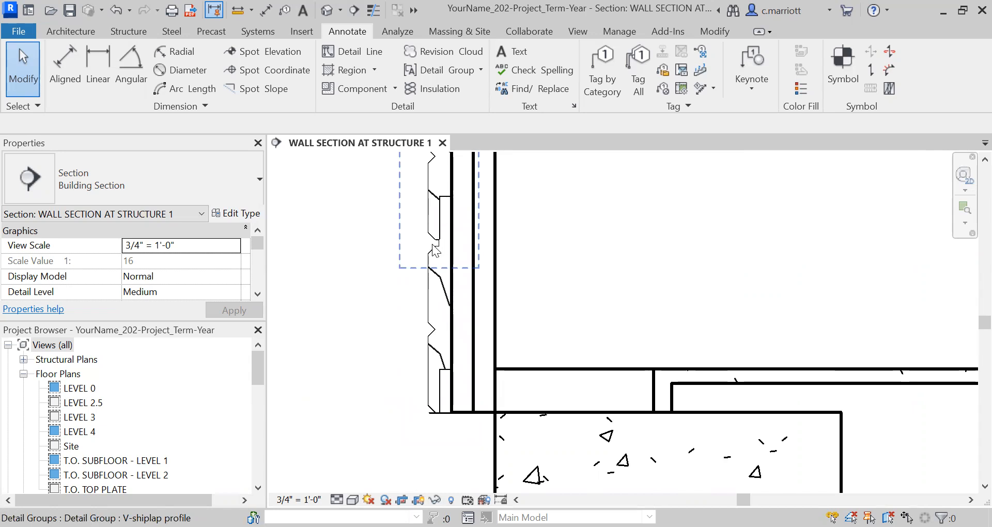
pyautogui.scroll(3, 446, 255)
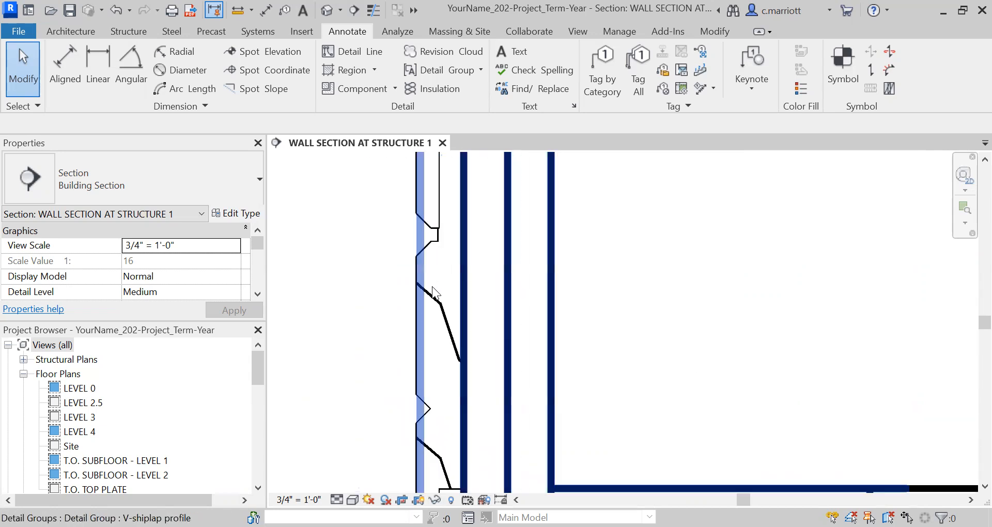
pyautogui.scroll(-3, 433, 291)
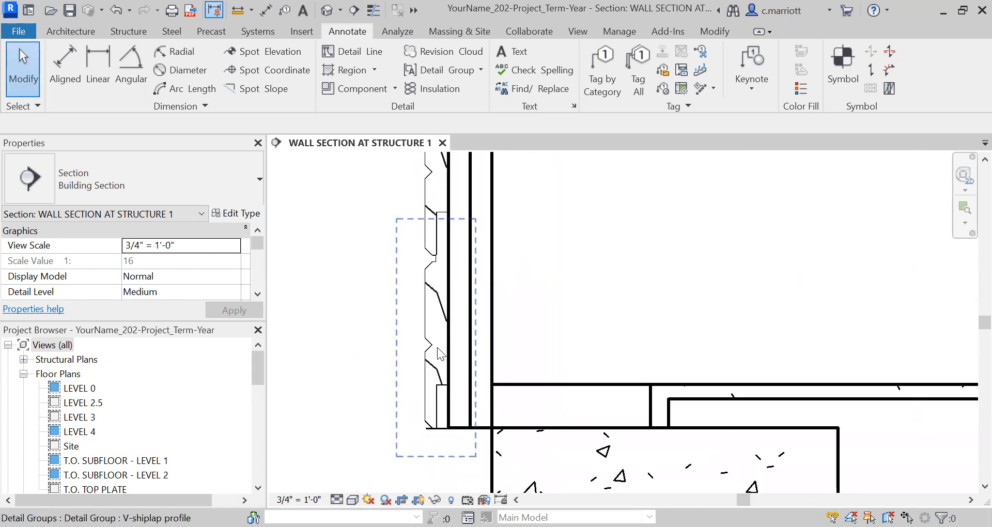
# - Edit the Wood 2 filled region's boundary inside the lowest V-shiplap profile group, and set its bottom bevel edge to Thin-Medium
pyautogui.click(428, 329)
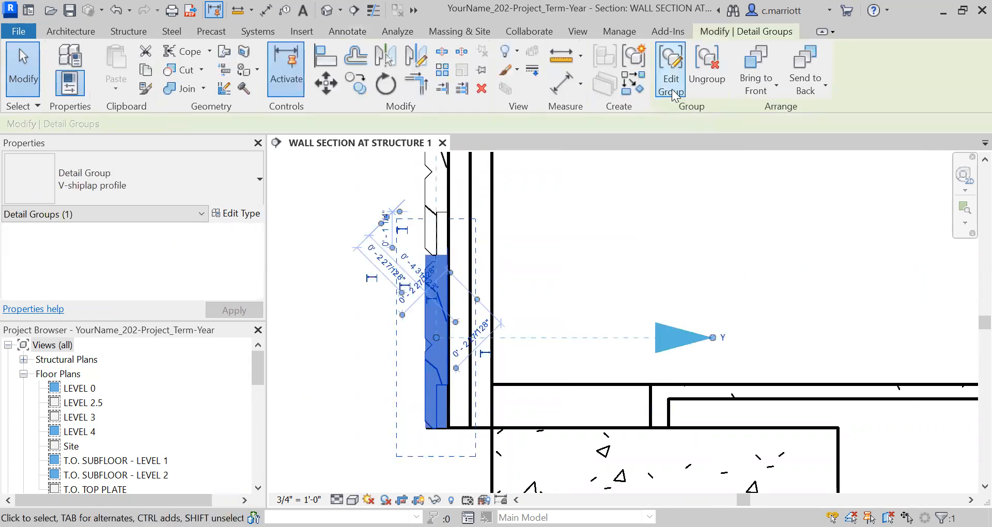
pyautogui.scroll(2, 430, 347)
pyautogui.moveTo(399, 387); pyautogui.dragTo(391, 268, button='middle')
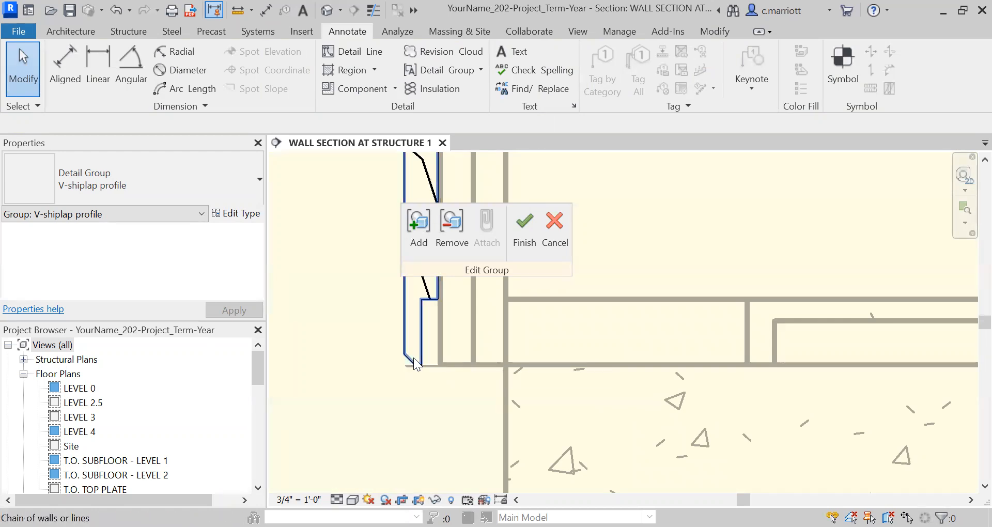
pyautogui.click(413, 357)
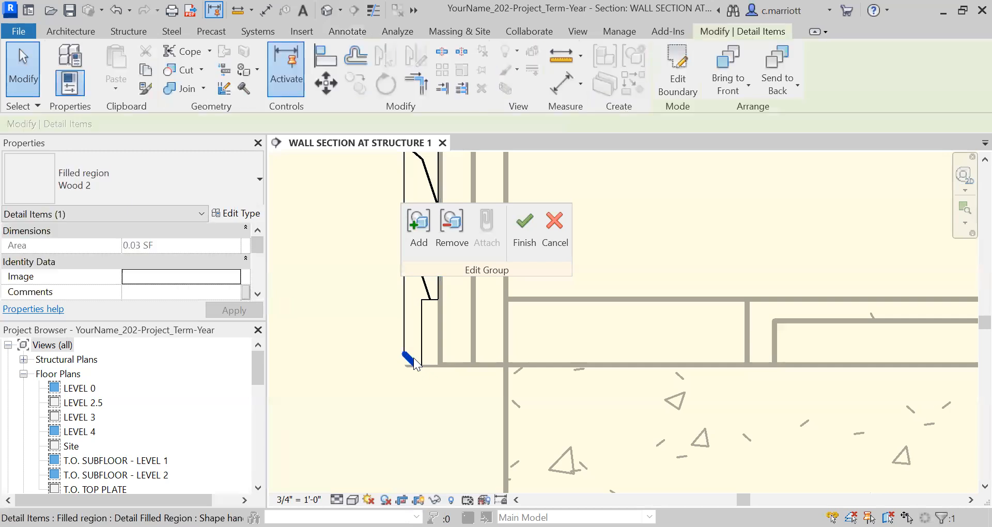
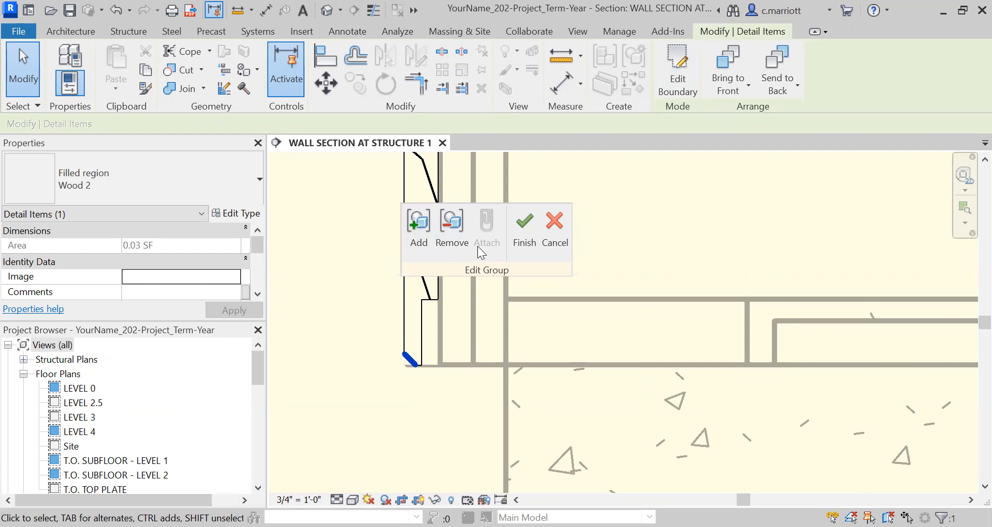
pyautogui.click(411, 358)
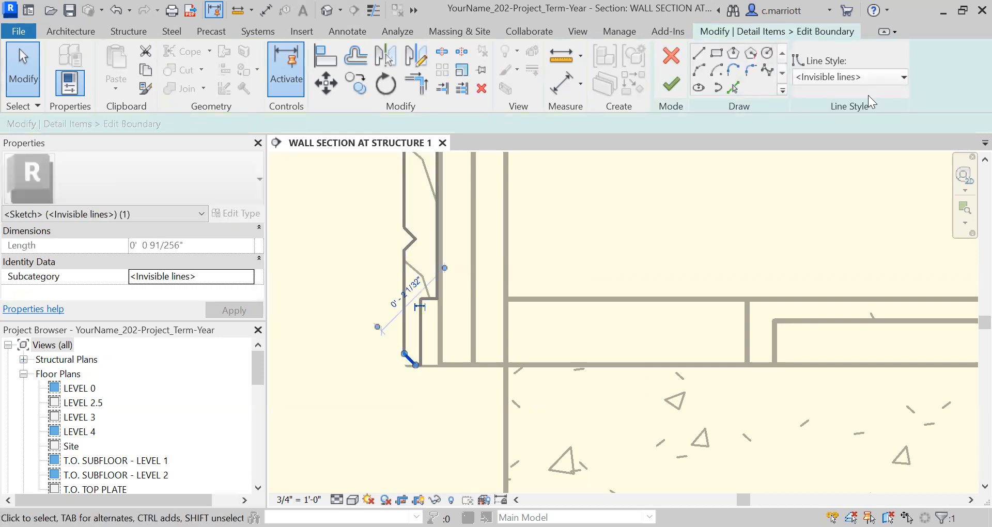
pyautogui.click(900, 77)
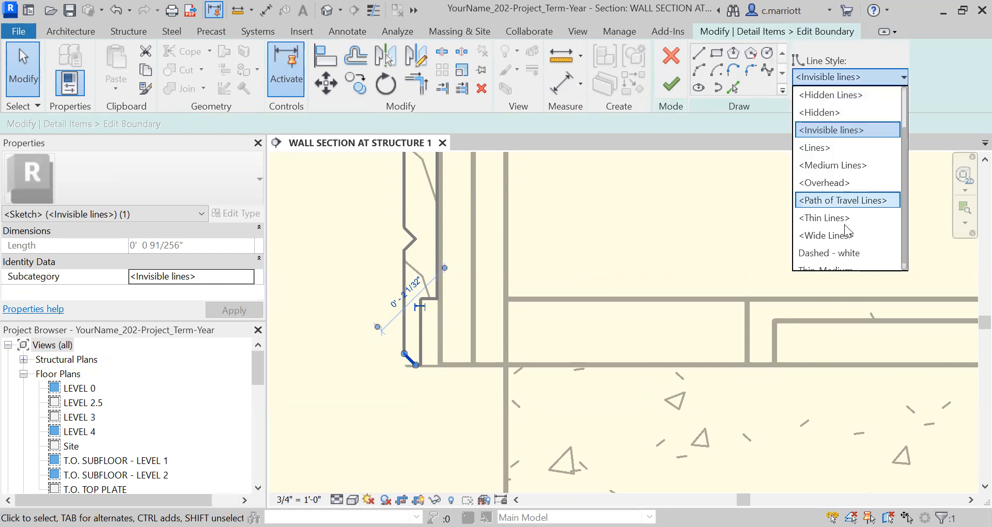
pyautogui.click(827, 263)
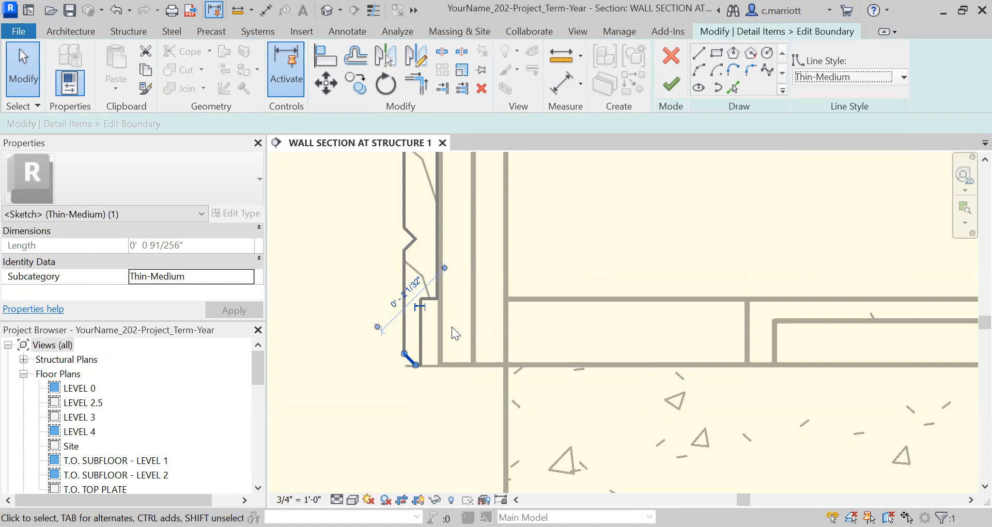
# - Set the lower outer face and the lower edge of the V-notch to the Thin-Medium line style
pyautogui.click(345, 282)
pyautogui.click(404, 288)
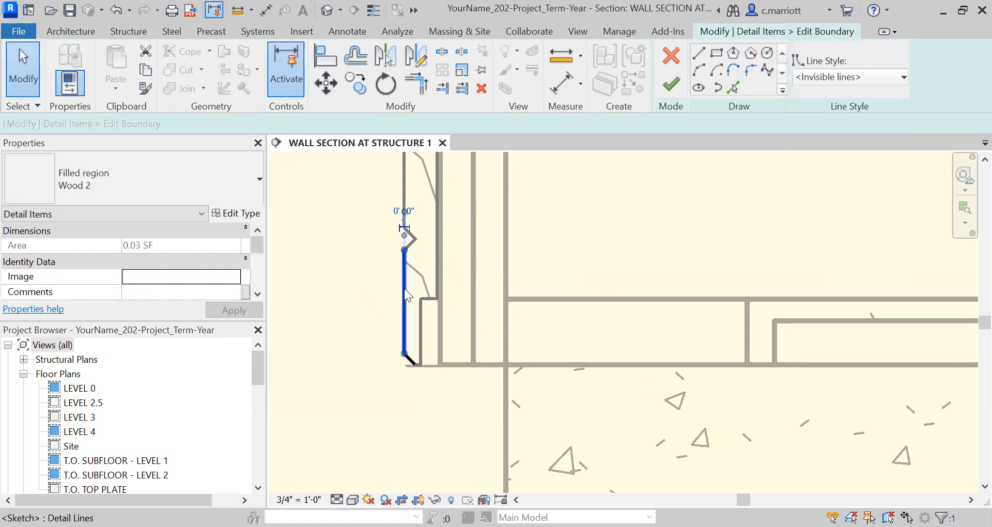
pyautogui.click(900, 76)
pyautogui.click(822, 261)
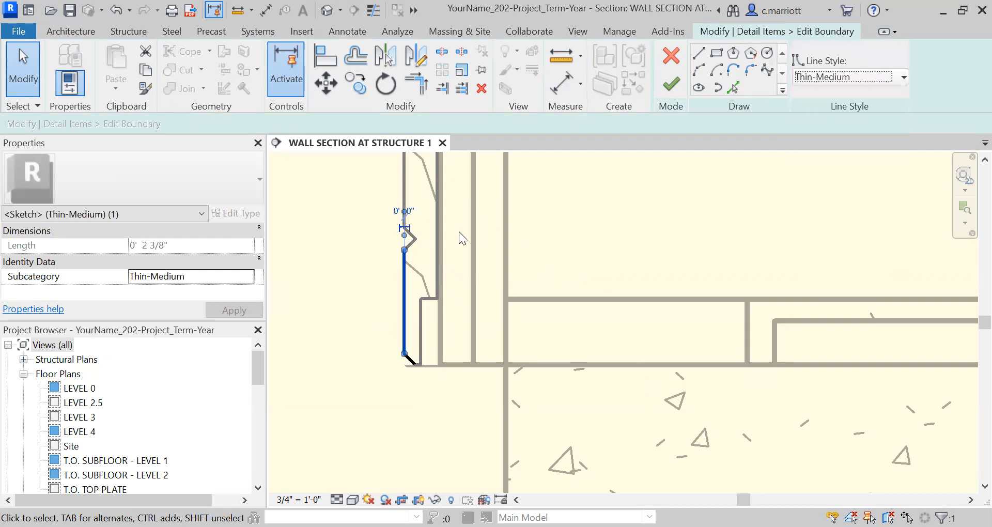
pyautogui.moveTo(408, 245); pyautogui.dragTo(413, 246)
pyautogui.click(412, 248)
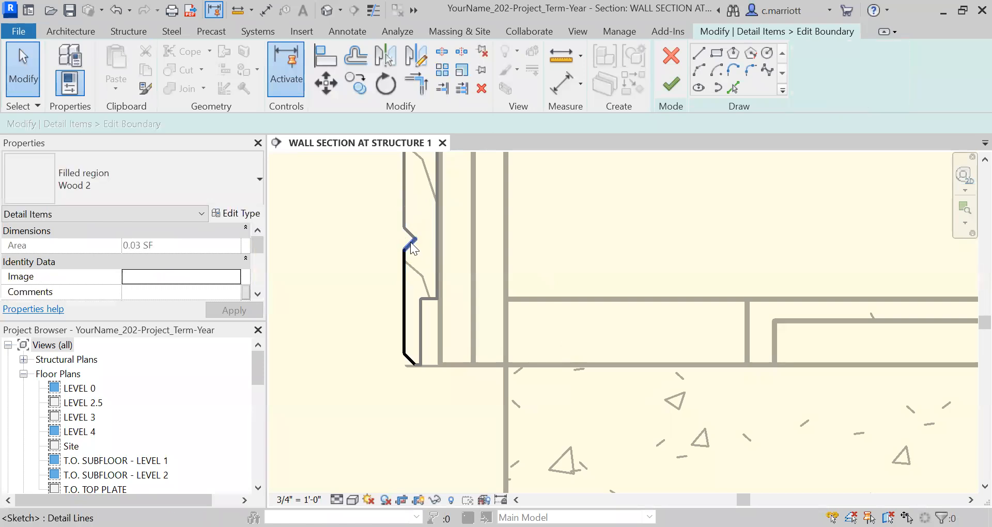
pyautogui.click(409, 243)
pyautogui.click(902, 76)
pyautogui.click(821, 262)
# - Set the upper edge of the V-notch and the upper outer face to the Thin-Medium line style
pyautogui.scroll(1, 400, 237)
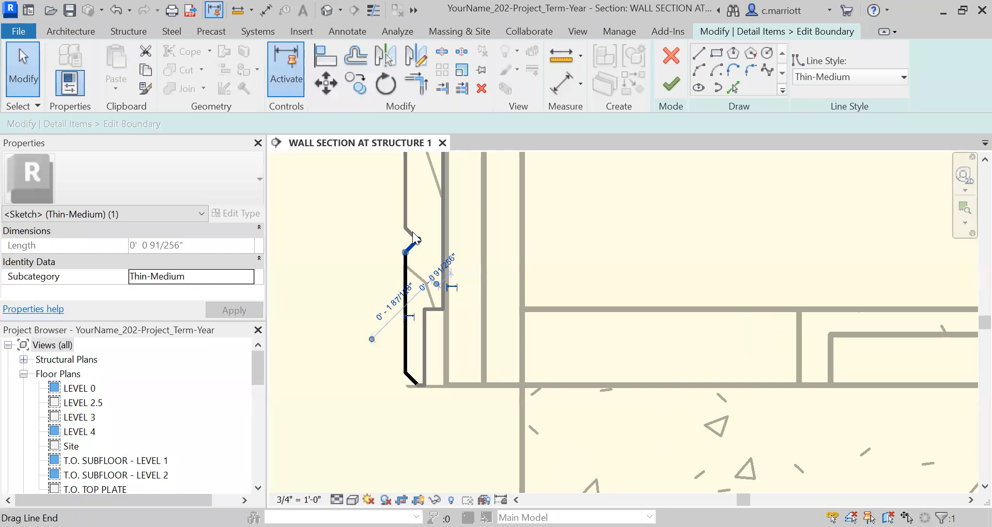
pyautogui.scroll(2, 412, 236)
pyautogui.click(413, 235)
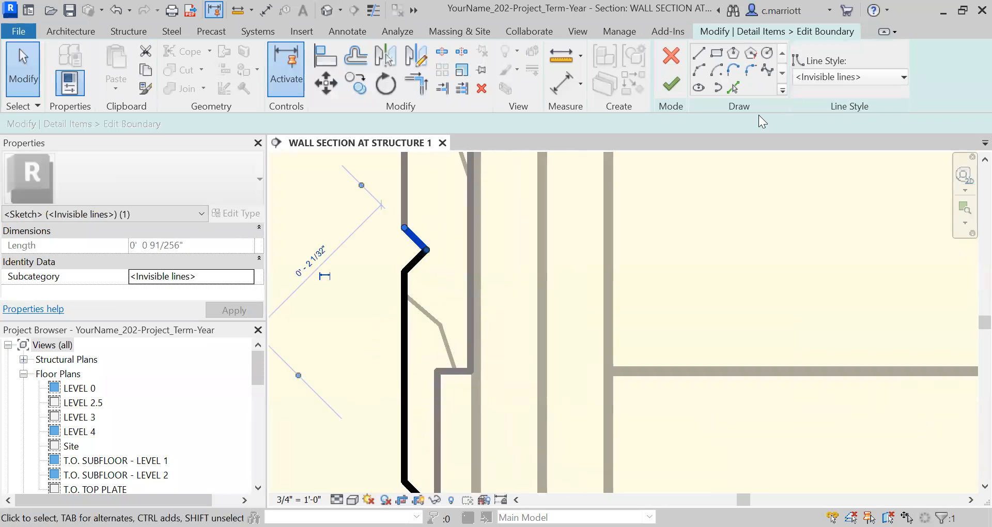
pyautogui.click(847, 76)
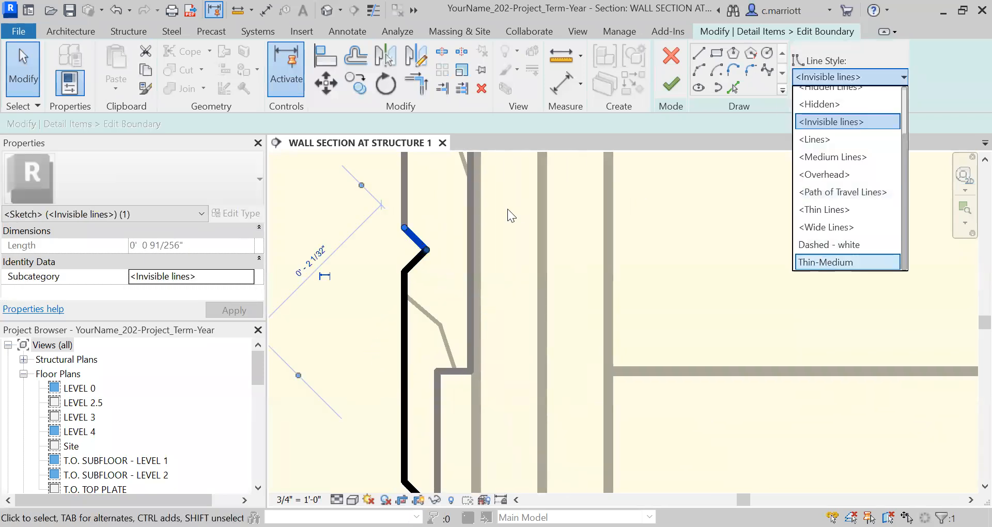
pyautogui.click(404, 195)
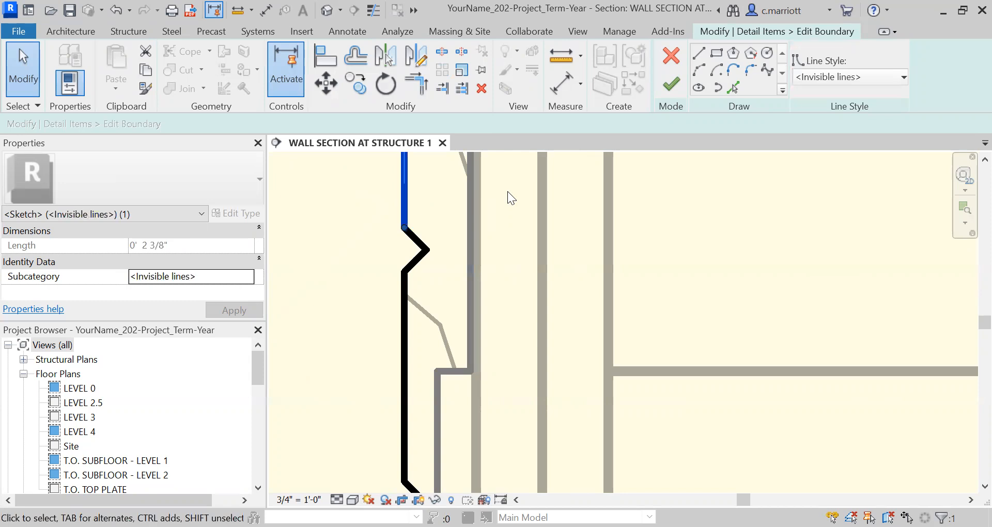
pyautogui.click(901, 78)
pyautogui.scroll(-1, 836, 272)
pyautogui.click(822, 255)
pyautogui.click(366, 225)
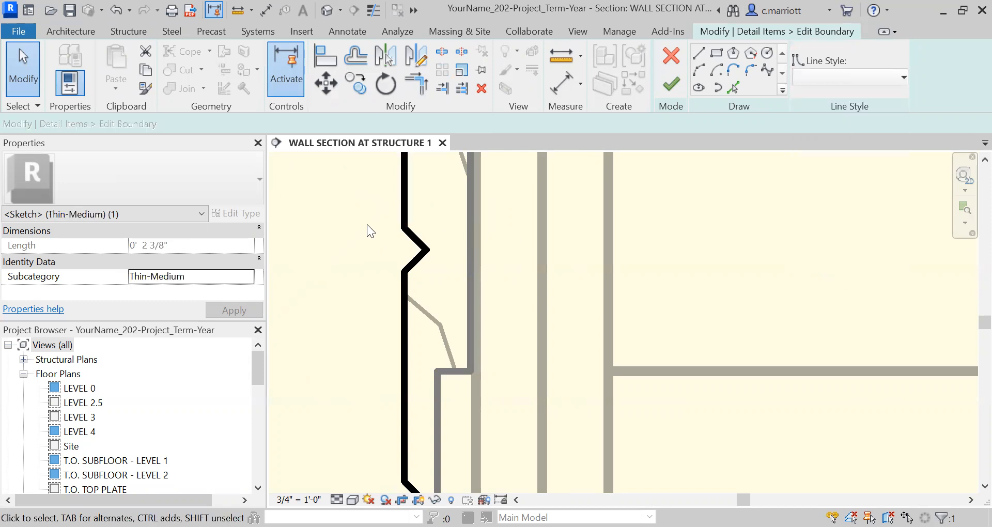
# - Set the top bevel edge of the board to the Thin-Medium line style, keeping its original endpoints
pyautogui.scroll(-3, 366, 225)
pyautogui.moveTo(358, 254); pyautogui.dragTo(403, 397, button='middle')
pyautogui.scroll(5, 424, 279)
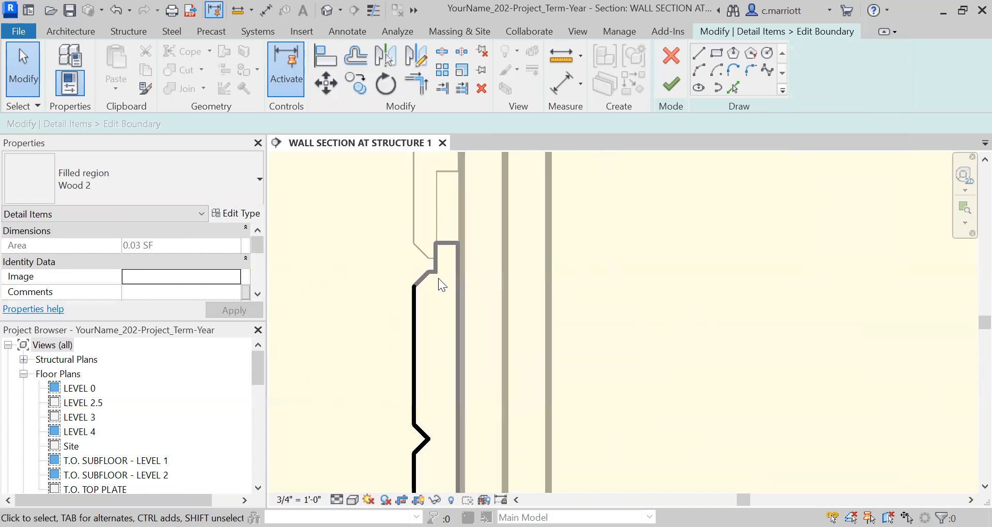
pyautogui.click(423, 276)
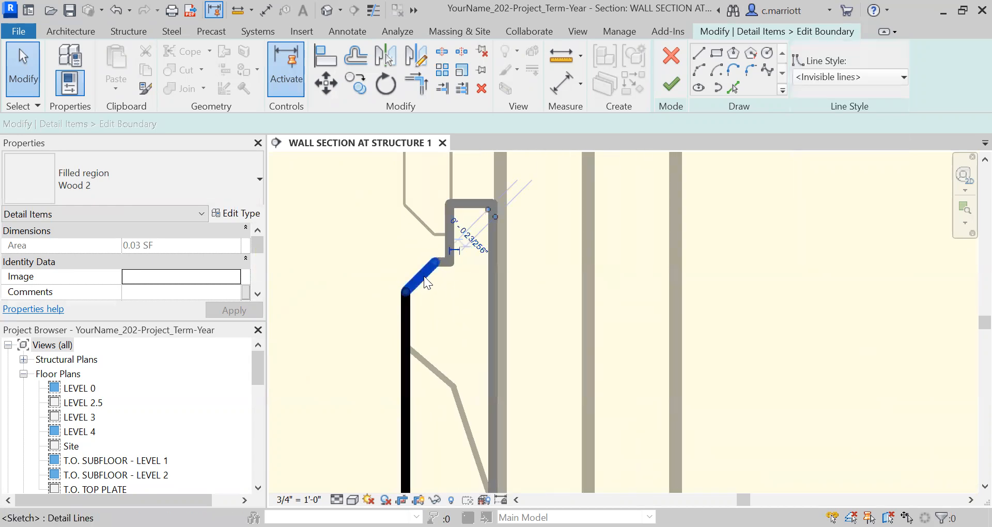
pyautogui.click(864, 74)
pyautogui.scroll(-1, 832, 260)
pyautogui.click(811, 260)
pyautogui.moveTo(436, 262); pyautogui.dragTo(445, 264)
pyautogui.scroll(1, 443, 264)
pyautogui.hotkey('ctrl', 'z')
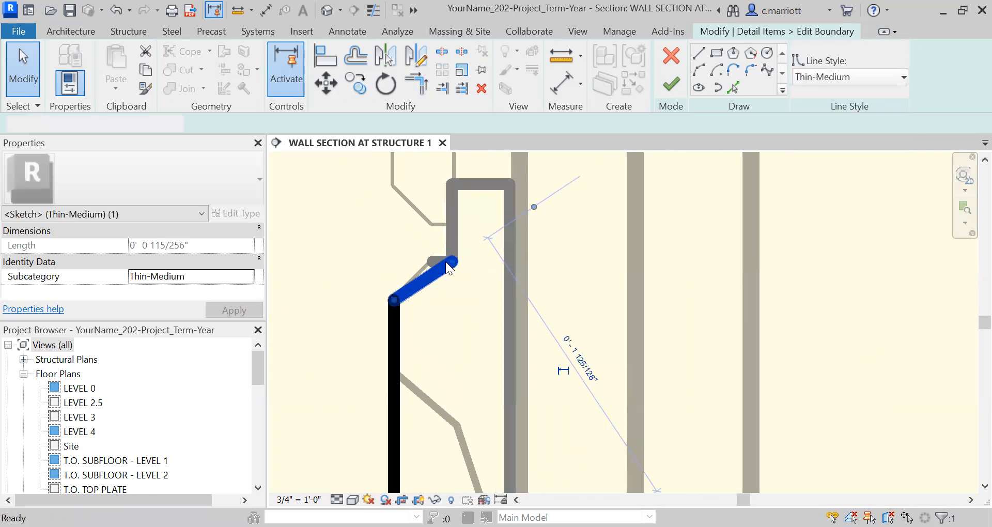
# - Set the short horizontal ledge above the top bevel to Thin-Medium, and finish the filled region's boundary edit
pyautogui.scroll(1, 446, 261)
pyautogui.click(445, 260)
pyautogui.click(449, 264)
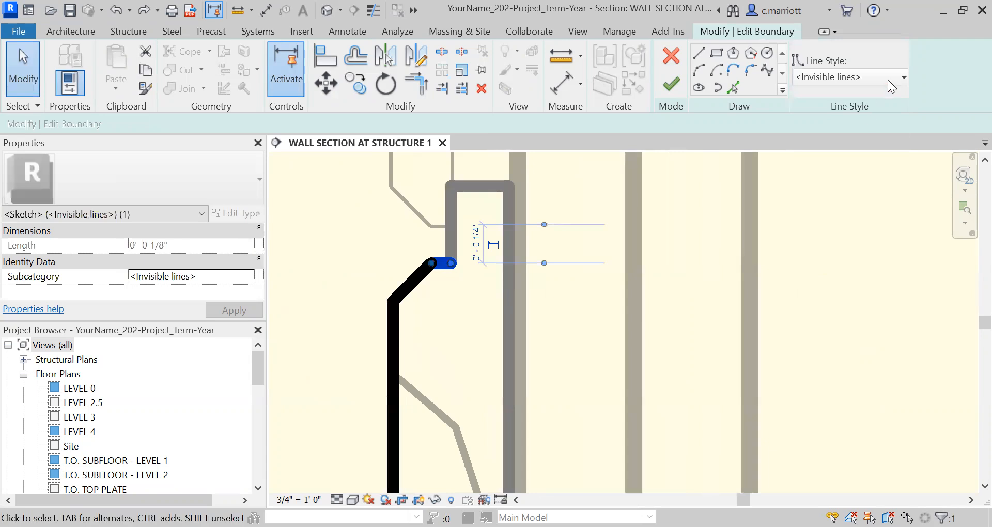
pyautogui.click(850, 77)
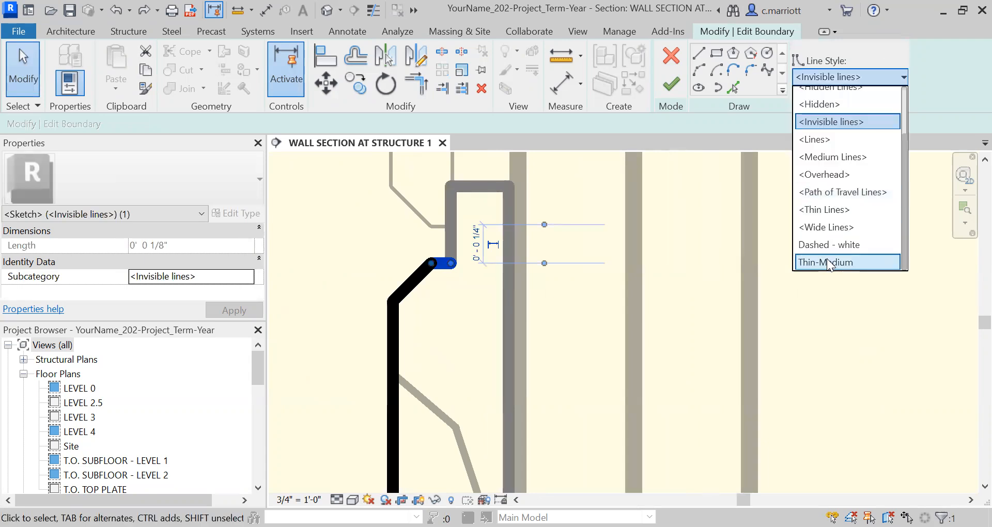
pyautogui.click(828, 263)
pyautogui.click(343, 234)
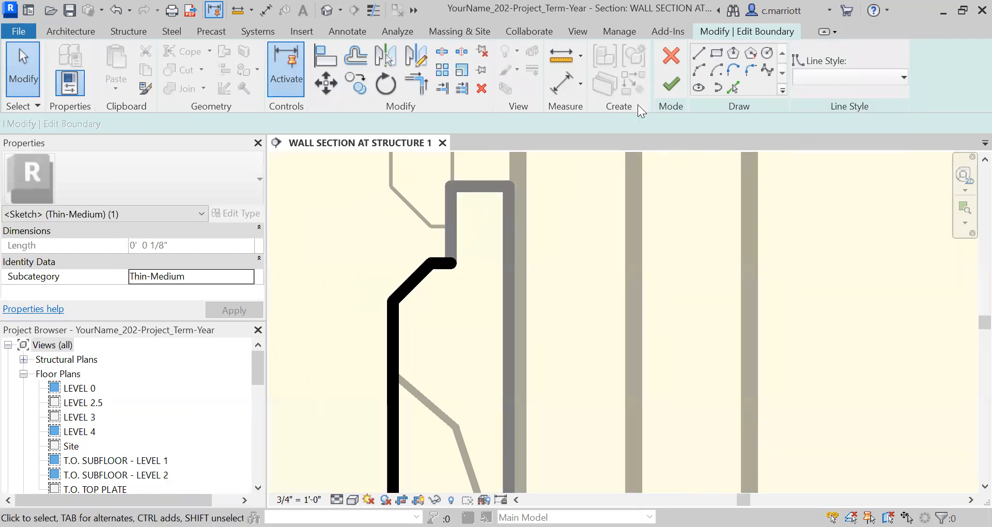
pyautogui.click(671, 84)
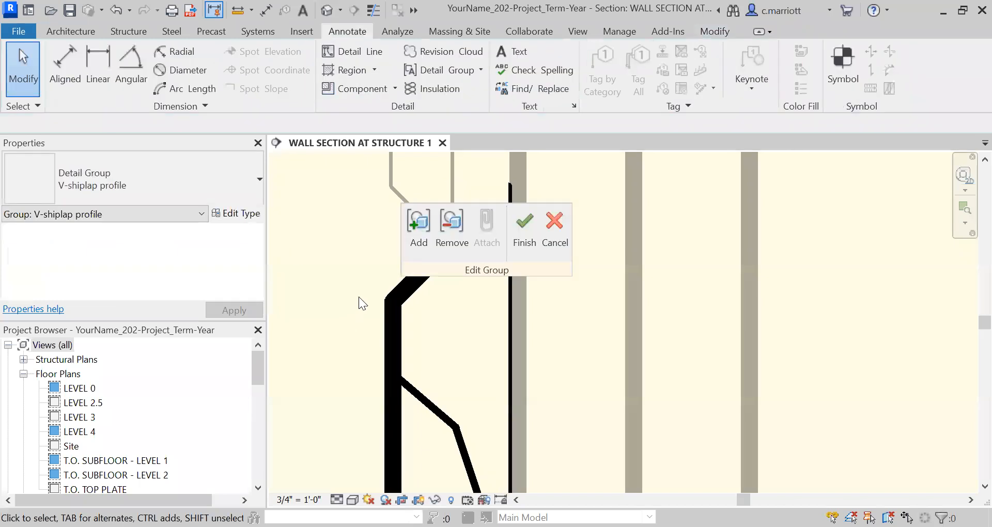
# - Finish editing the V-shiplap profile detail group so its line style changes apply to every instance
pyautogui.scroll(-3, 360, 298)
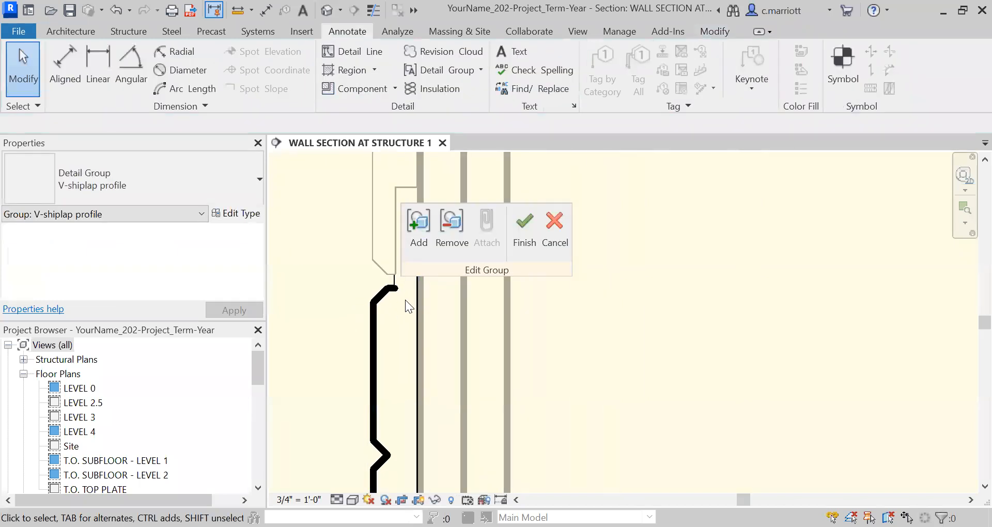
pyautogui.click(523, 233)
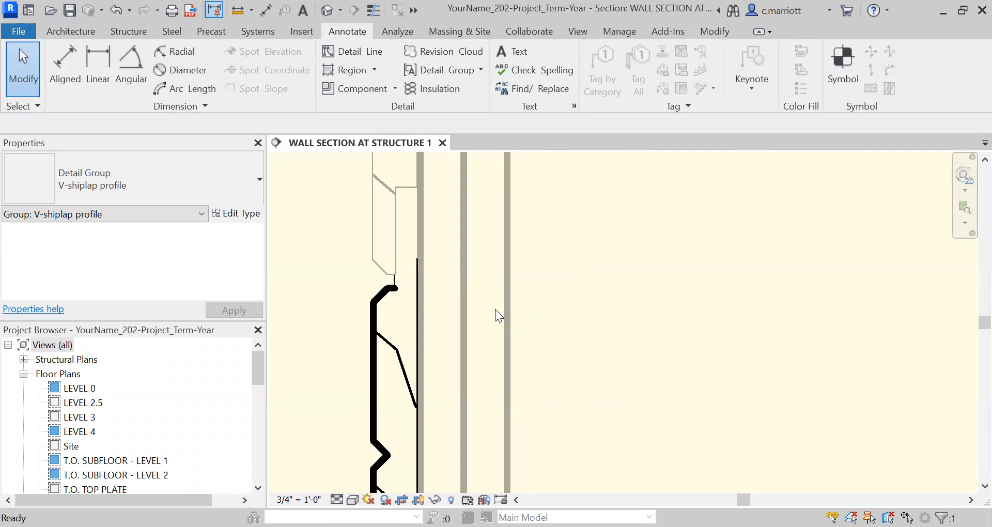
pyautogui.click(319, 310)
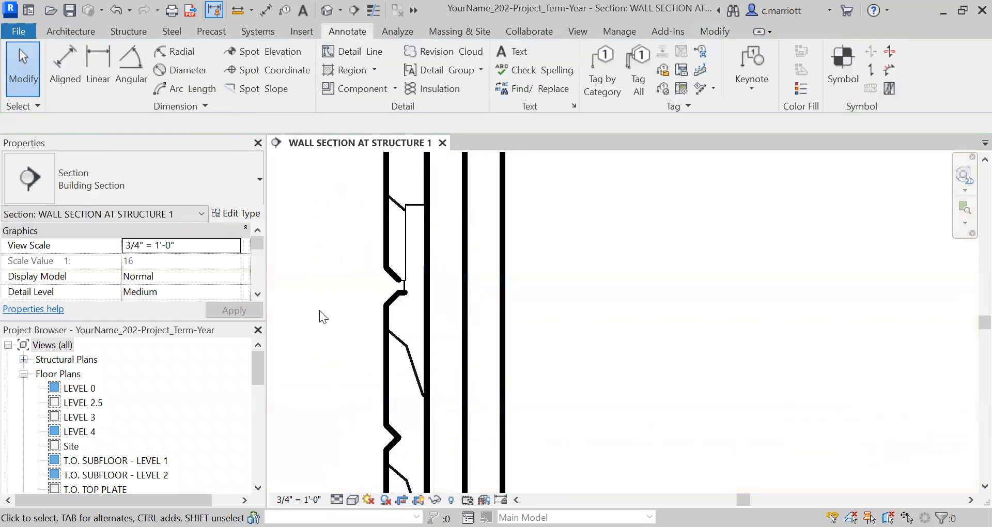
# - Delete the V-shiplap profile group instance that overlaps the roof soffit at the top of the siding
pyautogui.scroll(-5, 341, 310)
pyautogui.scroll(-6, 364, 287)
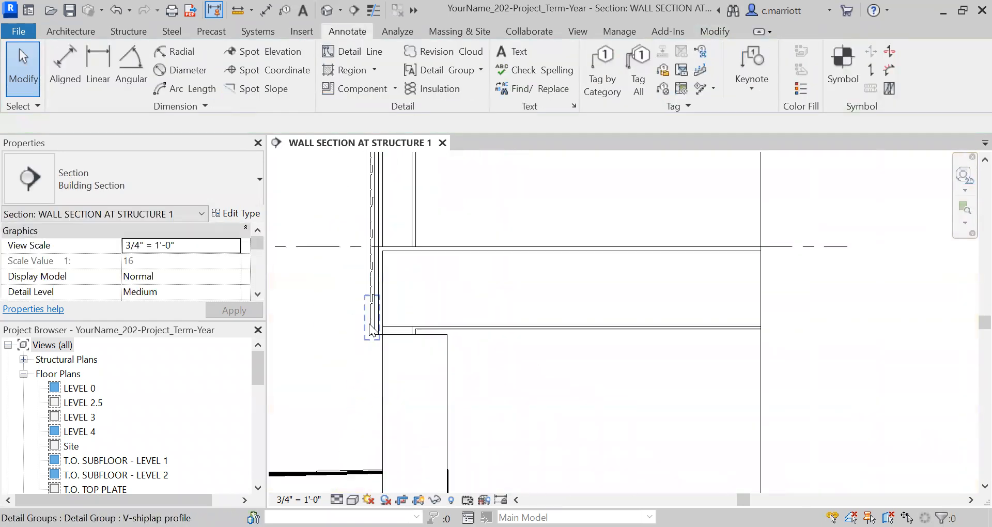
pyautogui.moveTo(393, 325); pyautogui.dragTo(427, 394, button='middle')
pyautogui.scroll(6, 398, 268)
pyautogui.scroll(8, 408, 317)
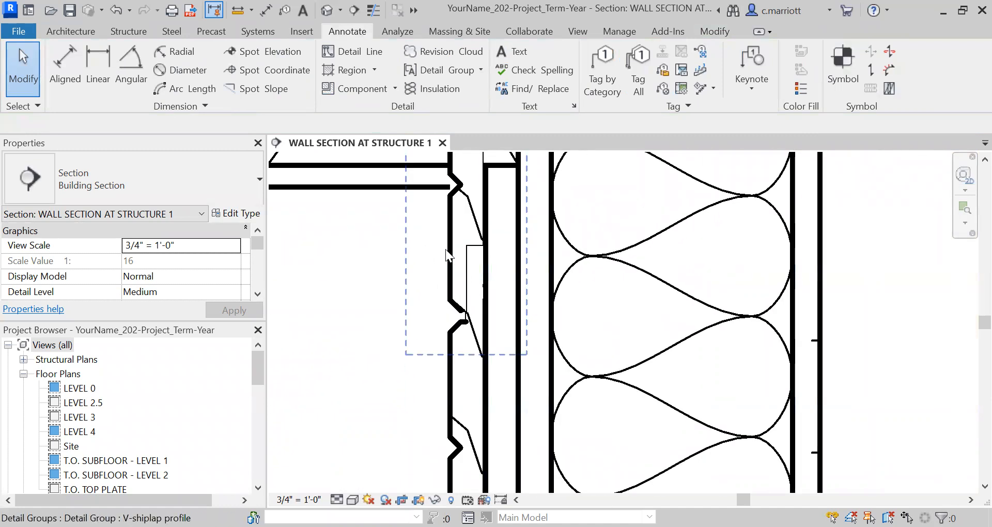
pyautogui.click(463, 322)
pyautogui.scroll(-3, 388, 410)
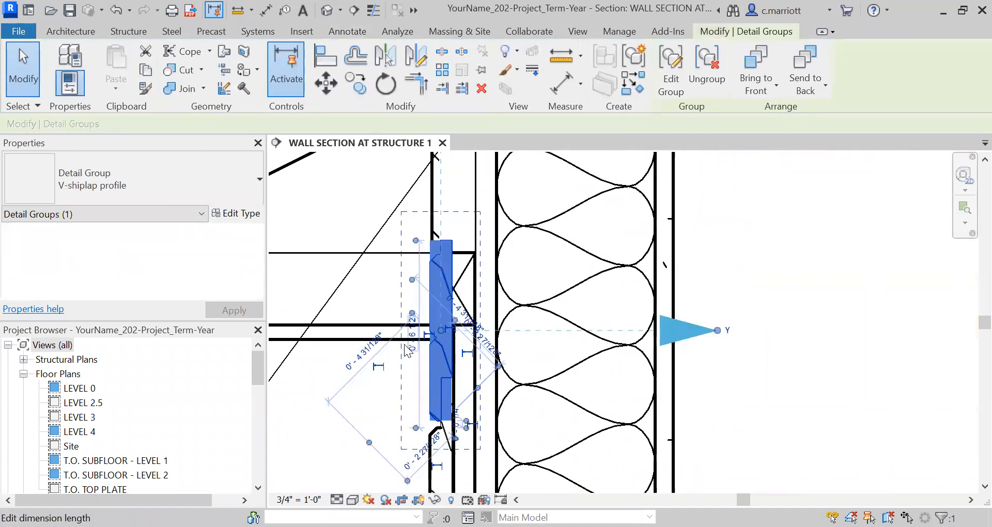
pyautogui.press('Delete')
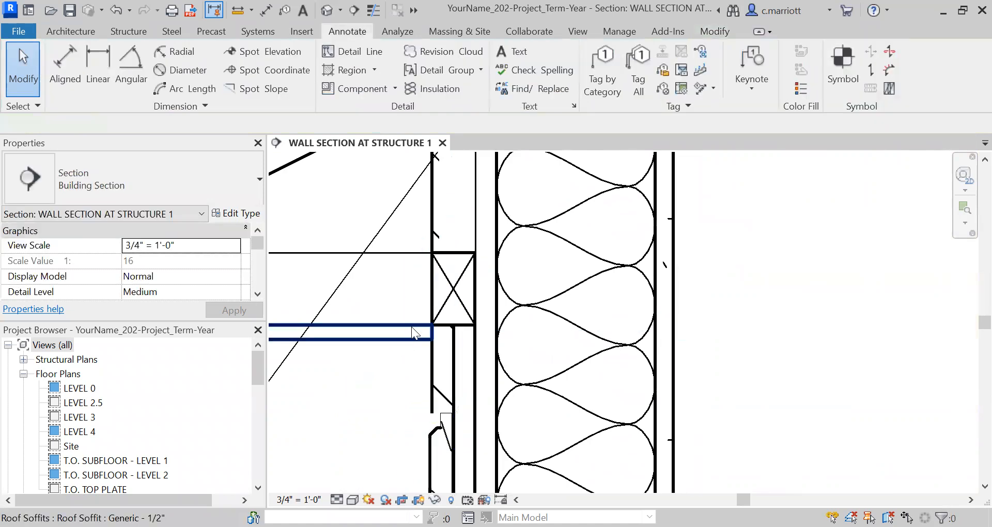
# - Draw a thin-line detail rectangle about 11/16" wide and 3" tall in the gap between the topmost siding board and the soffit blocking
pyautogui.moveTo(430, 398); pyautogui.dragTo(446, 325, button='middle')
pyautogui.scroll(2, 448, 327)
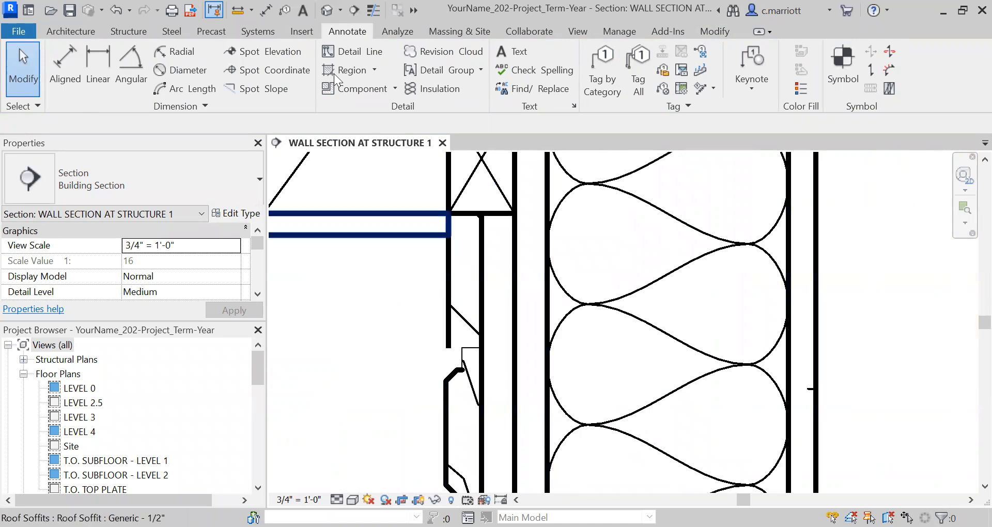
pyautogui.click(452, 327)
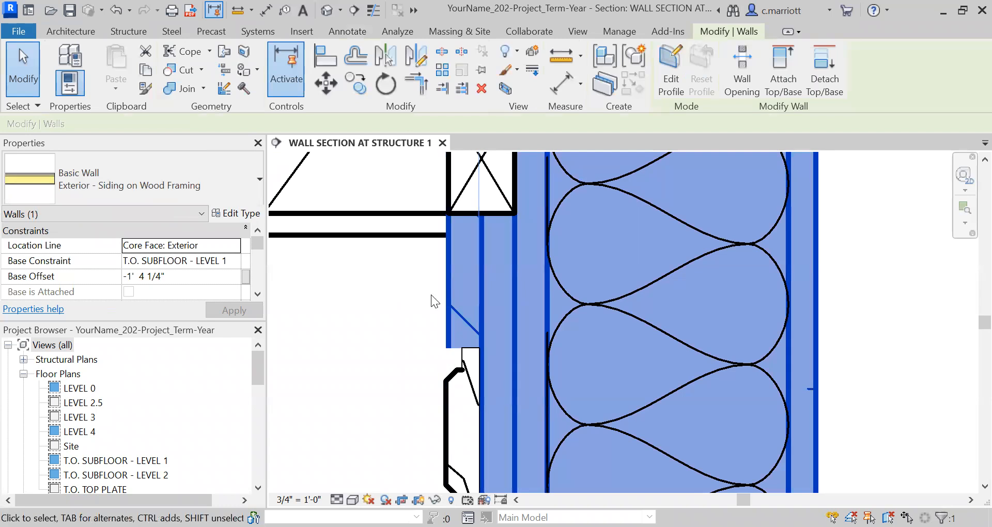
pyautogui.click(342, 34)
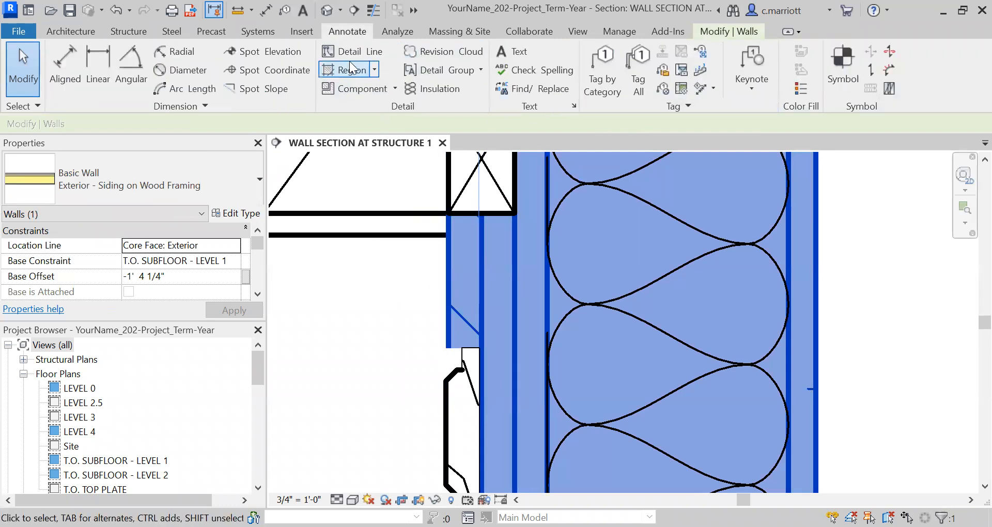
pyautogui.click(352, 52)
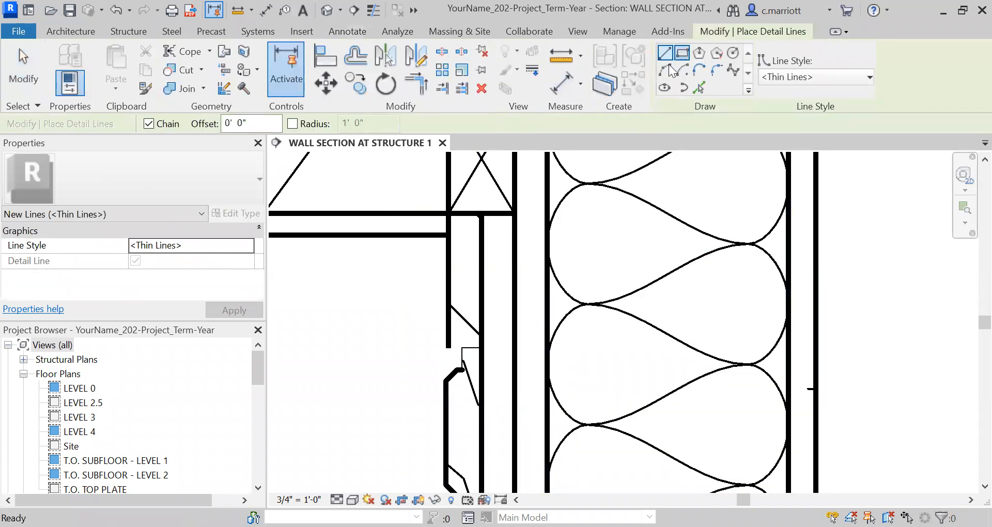
pyautogui.click(479, 349)
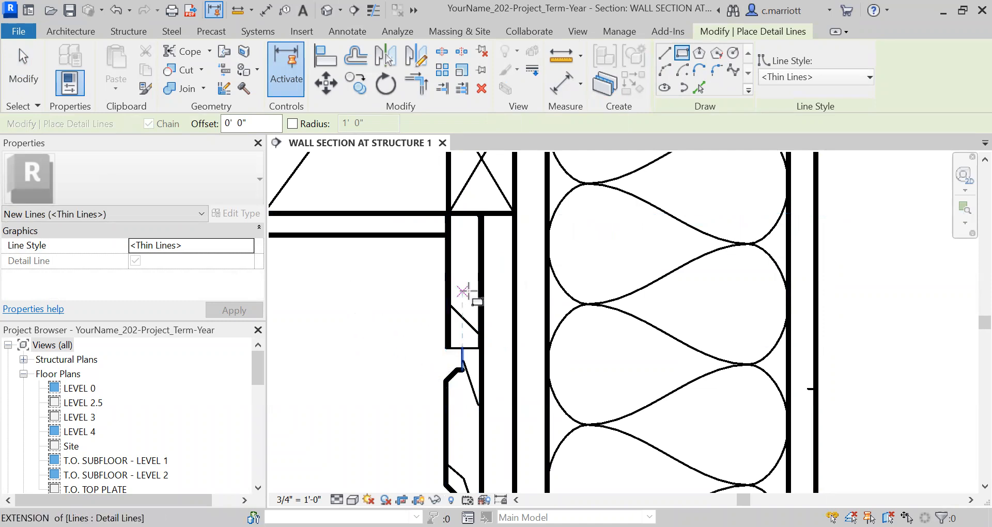
pyautogui.press('Escape')
pyautogui.click(461, 351)
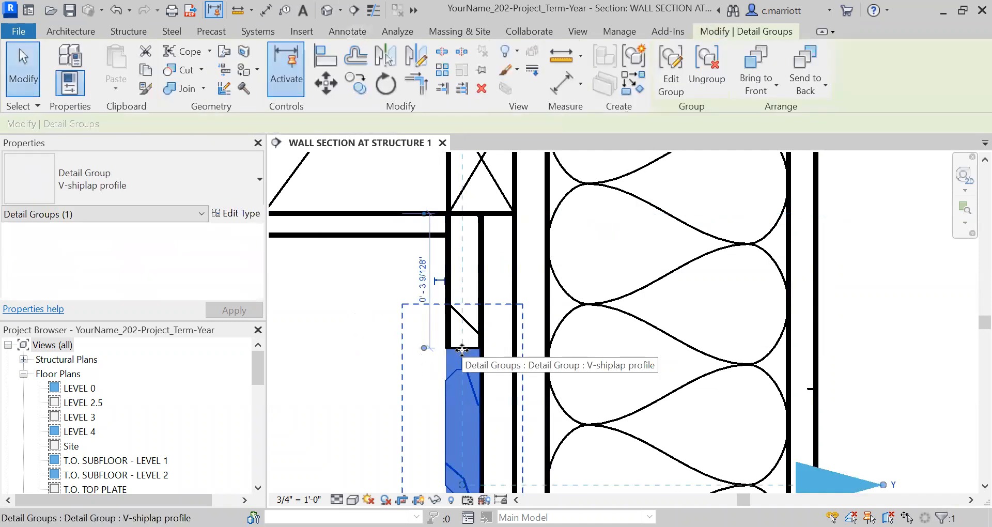
pyautogui.press('Escape')
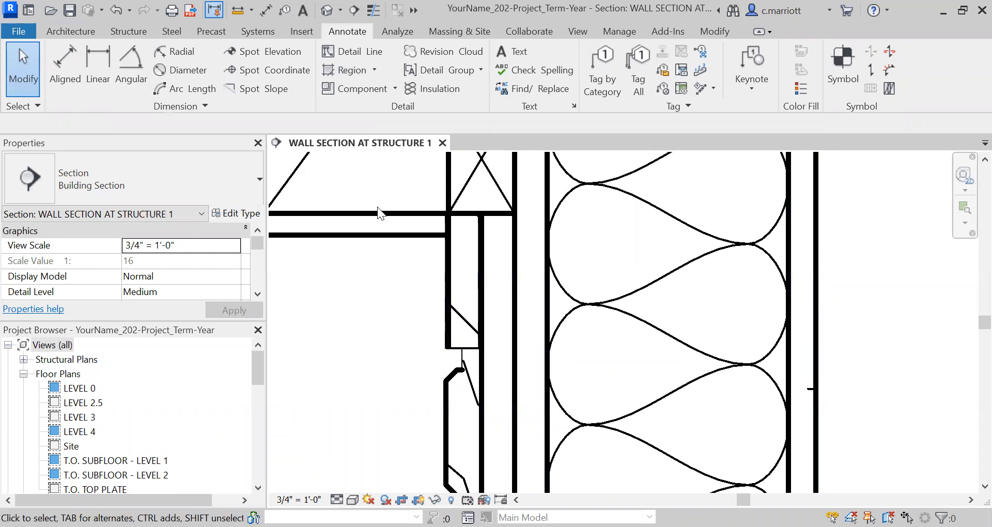
# - Fill the rectangle above the topmost siding board with a Wood 2 filled region, about 11/16" by 3", using invisible boundary lines
pyautogui.click(374, 73)
pyautogui.click(334, 97)
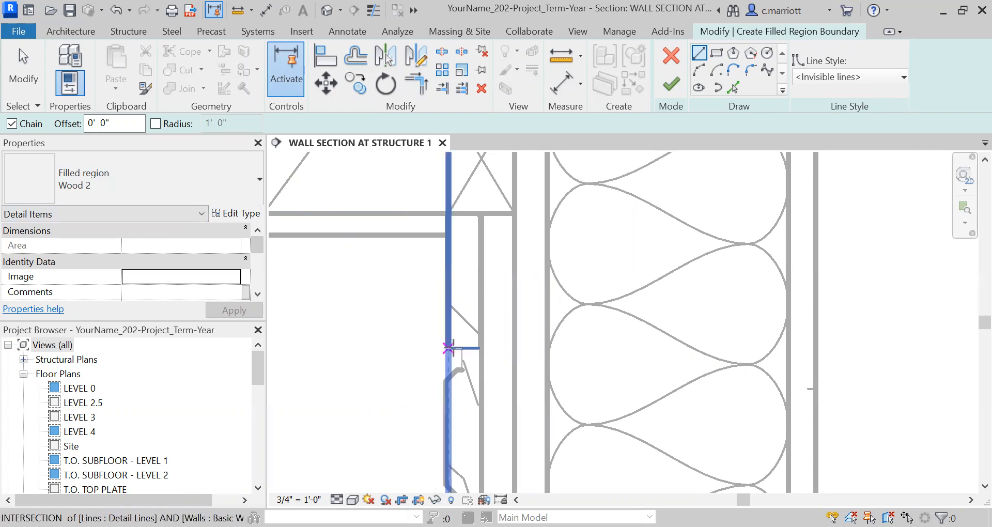
pyautogui.click(446, 348)
pyautogui.click(716, 53)
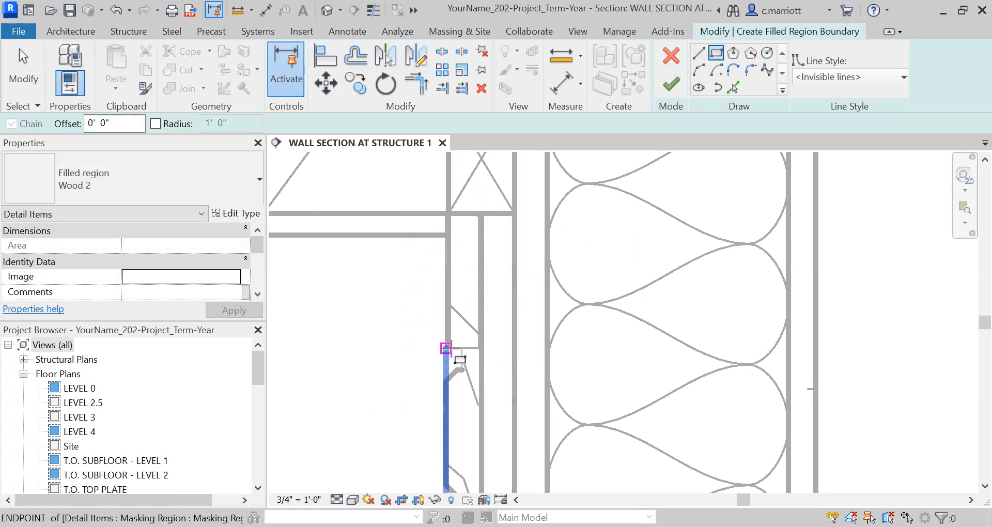
pyautogui.scroll(1, 454, 351)
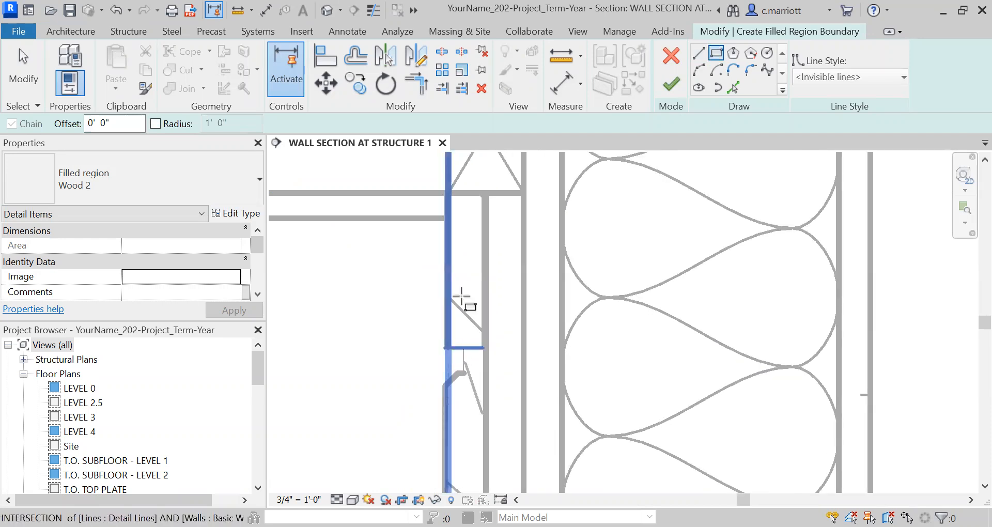
pyautogui.click(483, 348)
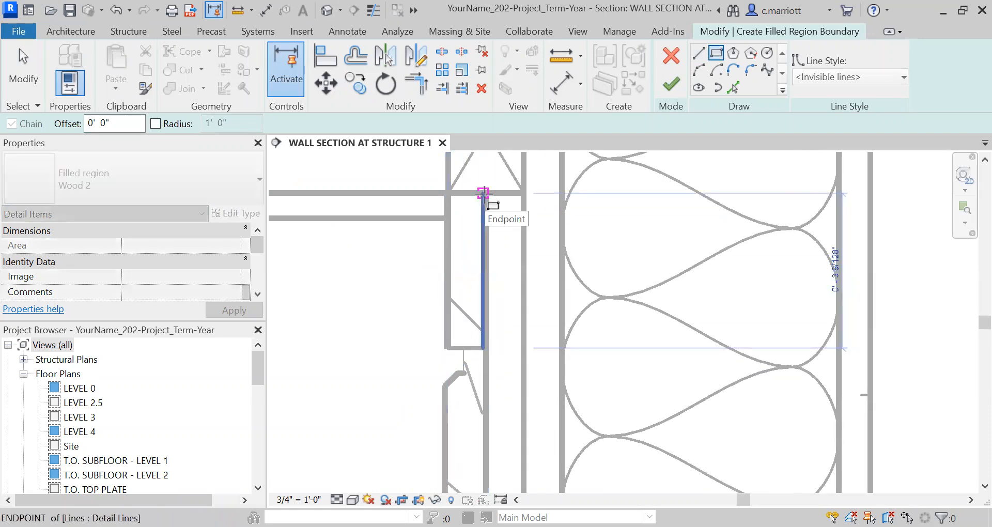
pyautogui.click(448, 193)
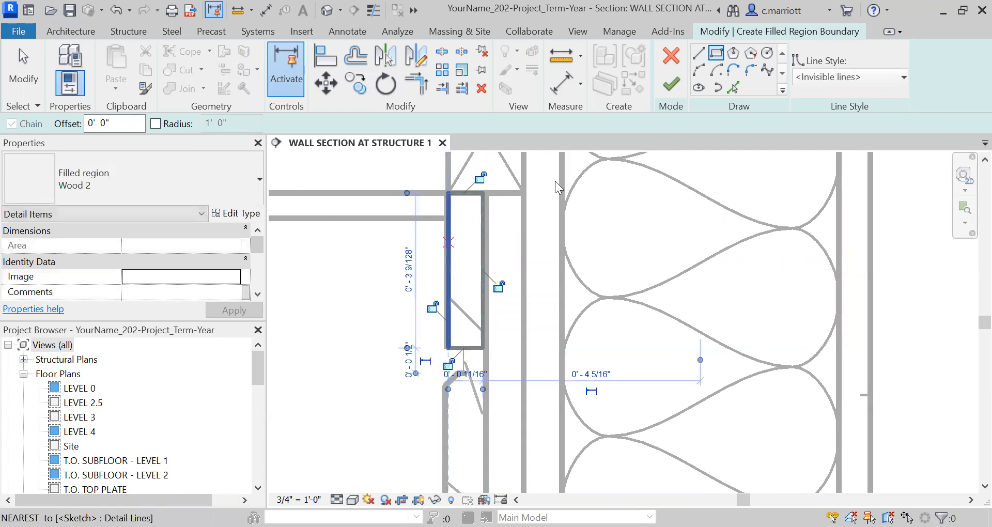
pyautogui.click(391, 304)
pyautogui.scroll(-9, 396, 311)
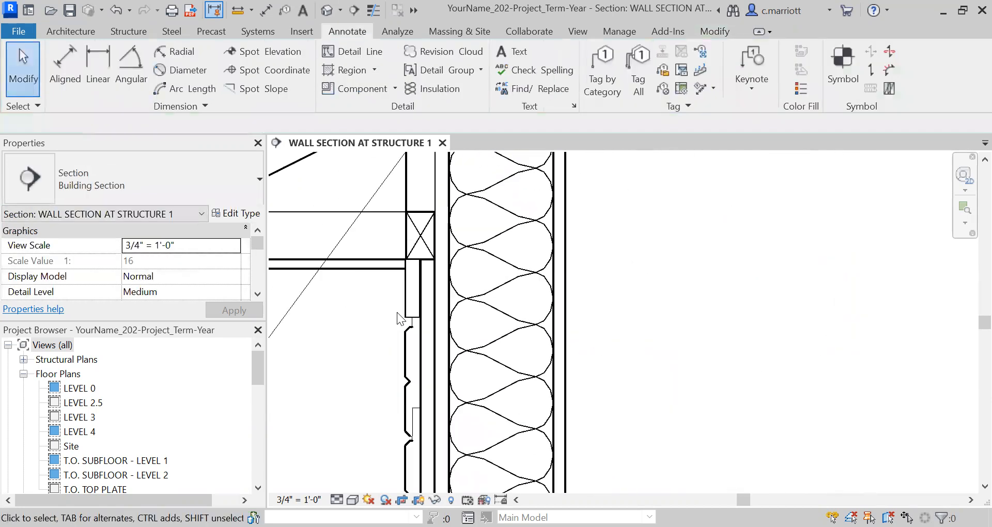
# - Examine the siding along the exterior wall, from the joint profiles up close to the whole eave and soffit area
pyautogui.scroll(4, 398, 325)
pyautogui.scroll(-6, 398, 335)
pyautogui.moveTo(396, 356); pyautogui.dragTo(438, 249, button='middle')
pyautogui.moveTo(452, 312)
pyautogui.mouseDown(button='middle')
pyautogui.moveTo(470, 359)
pyautogui.moveTo(621, 353)
pyautogui.moveTo(611, 339)
pyautogui.mouseUp(button='middle')
pyautogui.scroll(-1, 465, 365)
pyautogui.moveTo(627, 387)
pyautogui.mouseDown(button='middle')
pyautogui.moveTo(591, 365)
pyautogui.moveTo(585, 397)
pyautogui.mouseUp(button='middle')
pyautogui.scroll(8, 568, 330)
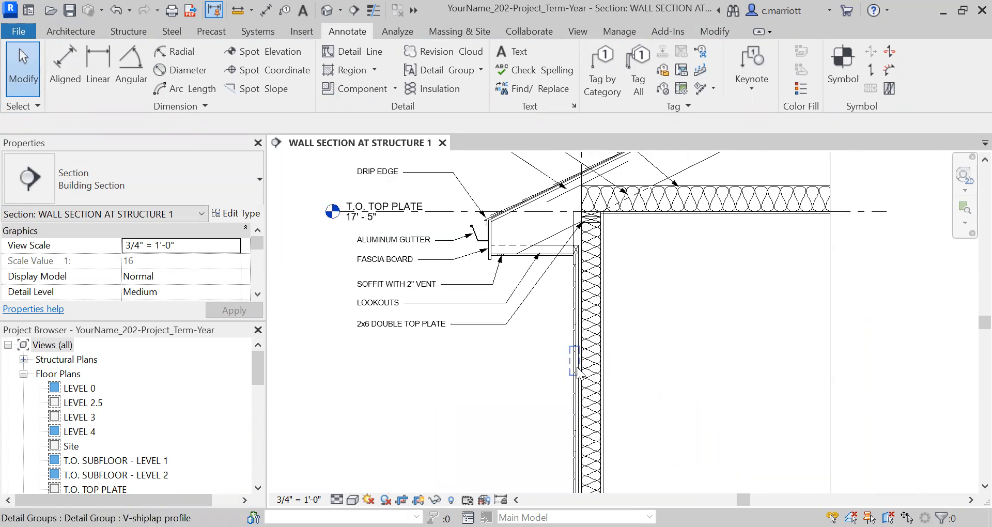
pyautogui.moveTo(553, 320); pyautogui.dragTo(485, 306, button='middle')
pyautogui.scroll(8, 485, 306)
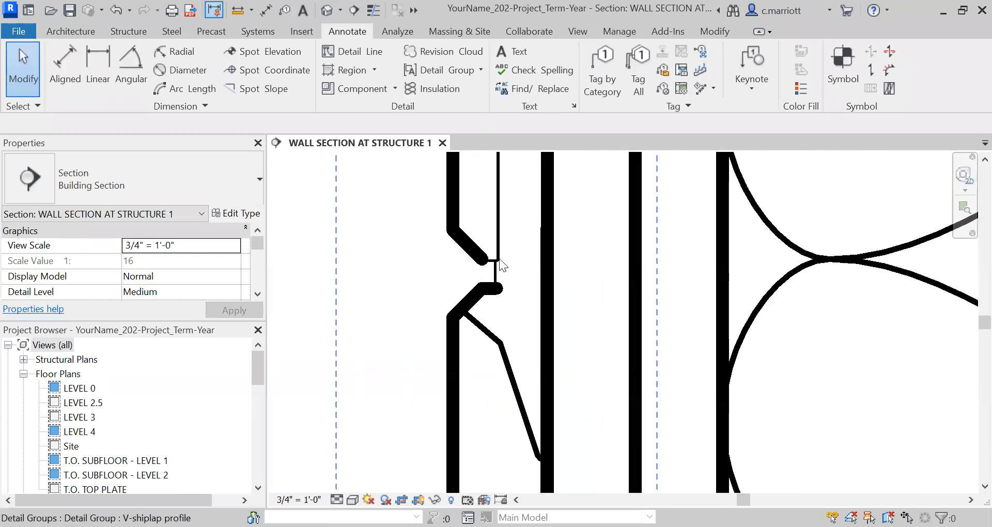
pyautogui.scroll(-4, 485, 273)
pyautogui.scroll(-6, 490, 282)
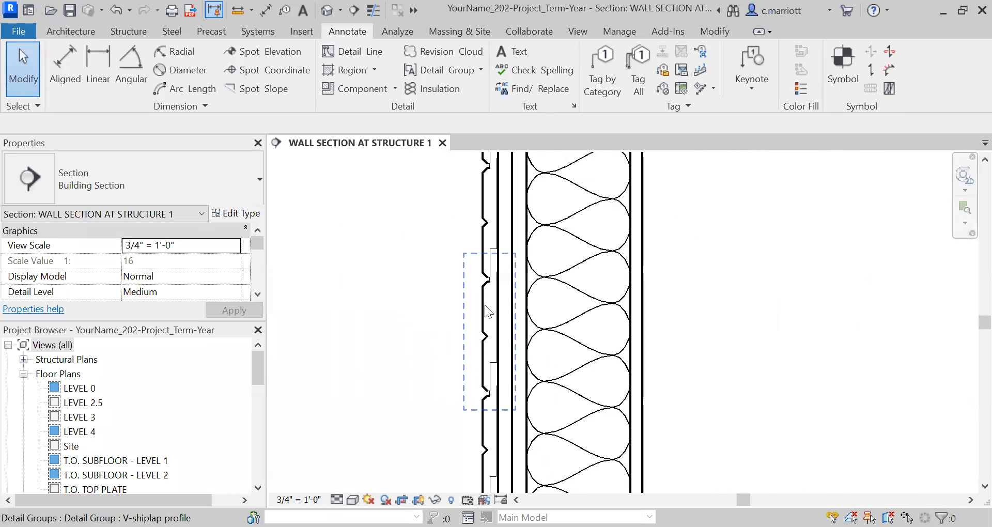
pyautogui.scroll(-1, 425, 352)
pyautogui.moveTo(452, 370); pyautogui.dragTo(494, 341, button='middle')
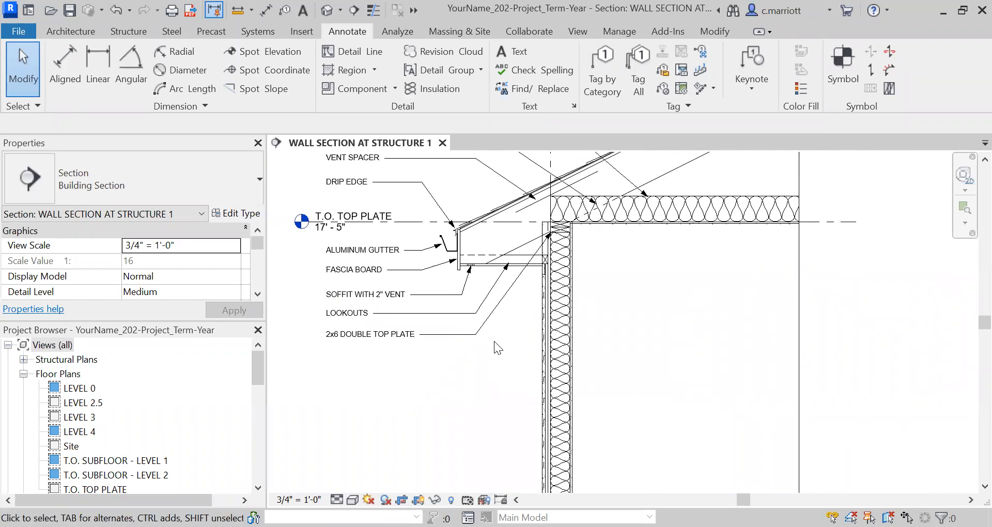
pyautogui.scroll(1, 494, 341)
pyautogui.scroll(1, 525, 316)
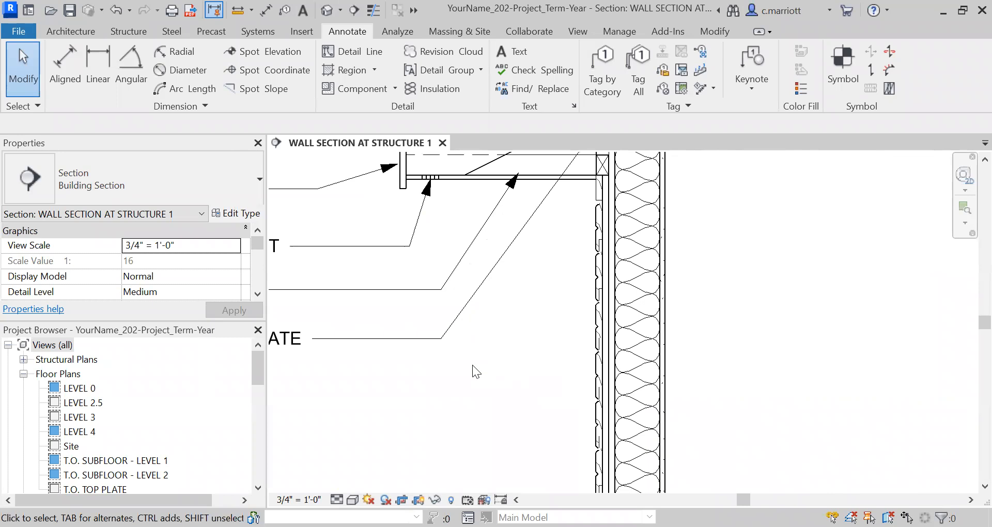
pyautogui.scroll(-1, 473, 364)
pyautogui.scroll(-1, 473, 362)
pyautogui.moveTo(441, 352); pyautogui.dragTo(481, 348, button='middle')
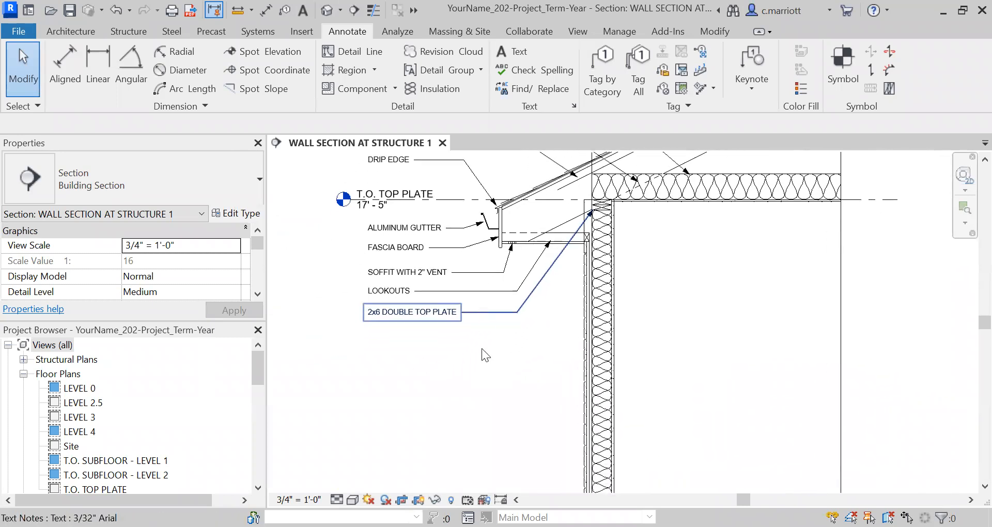